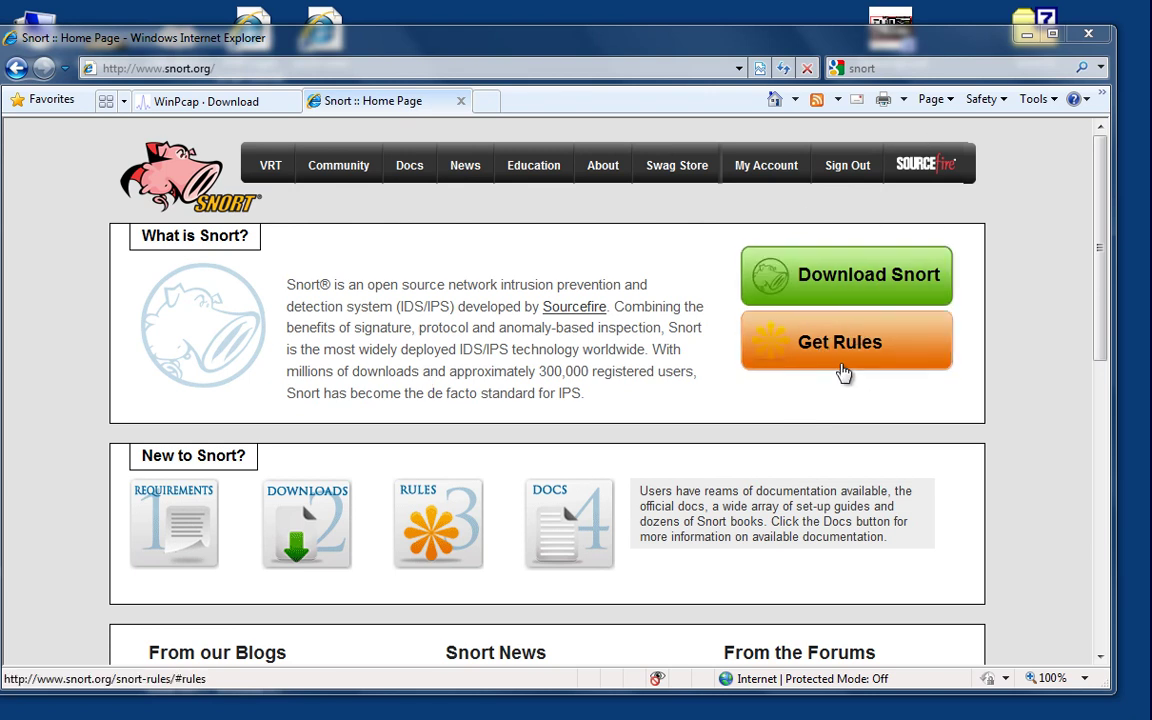
# Review the subscription and registered-user rulesets on Snort's rules page, and check the WinPcap download page.
pyautogui.click(840, 368)
pyautogui.scroll(-3, 566, 428)
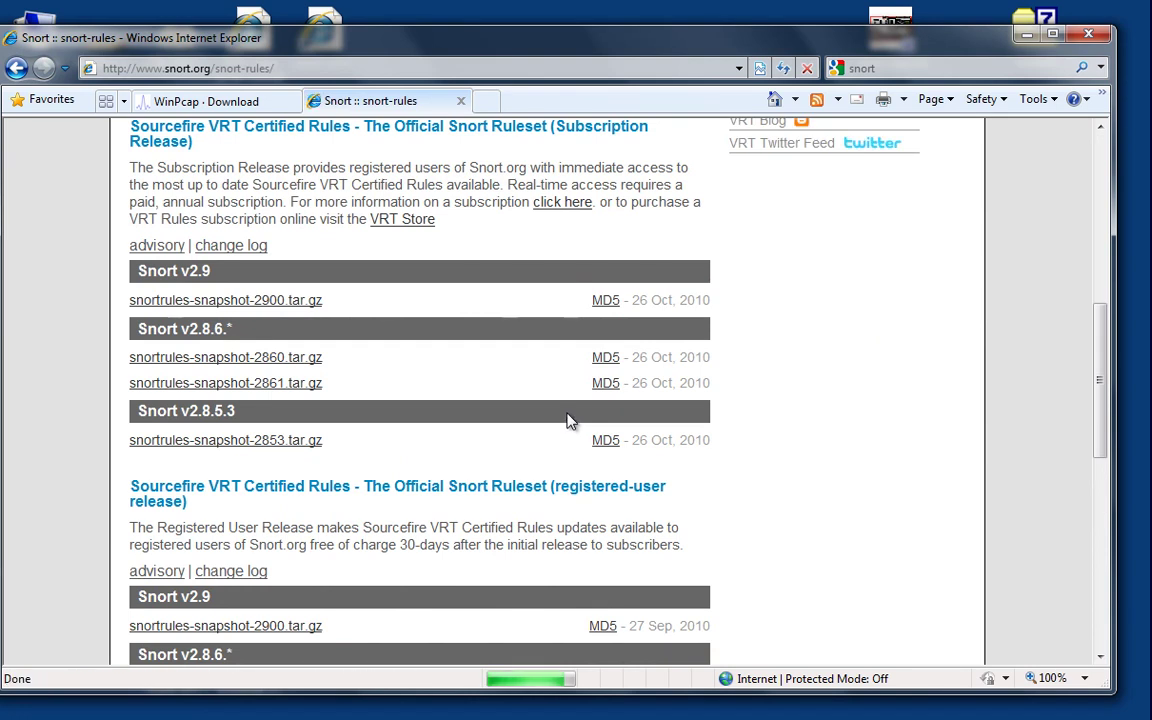
pyautogui.scroll(-4, 566, 421)
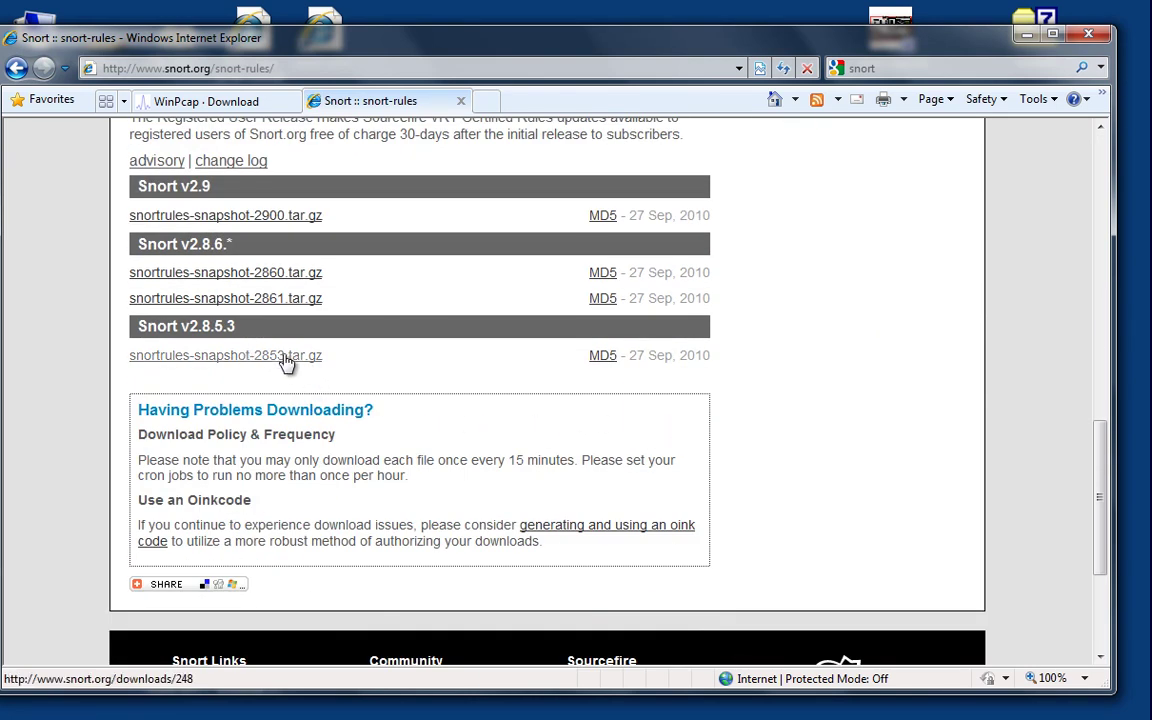
pyautogui.scroll(5, 257, 367)
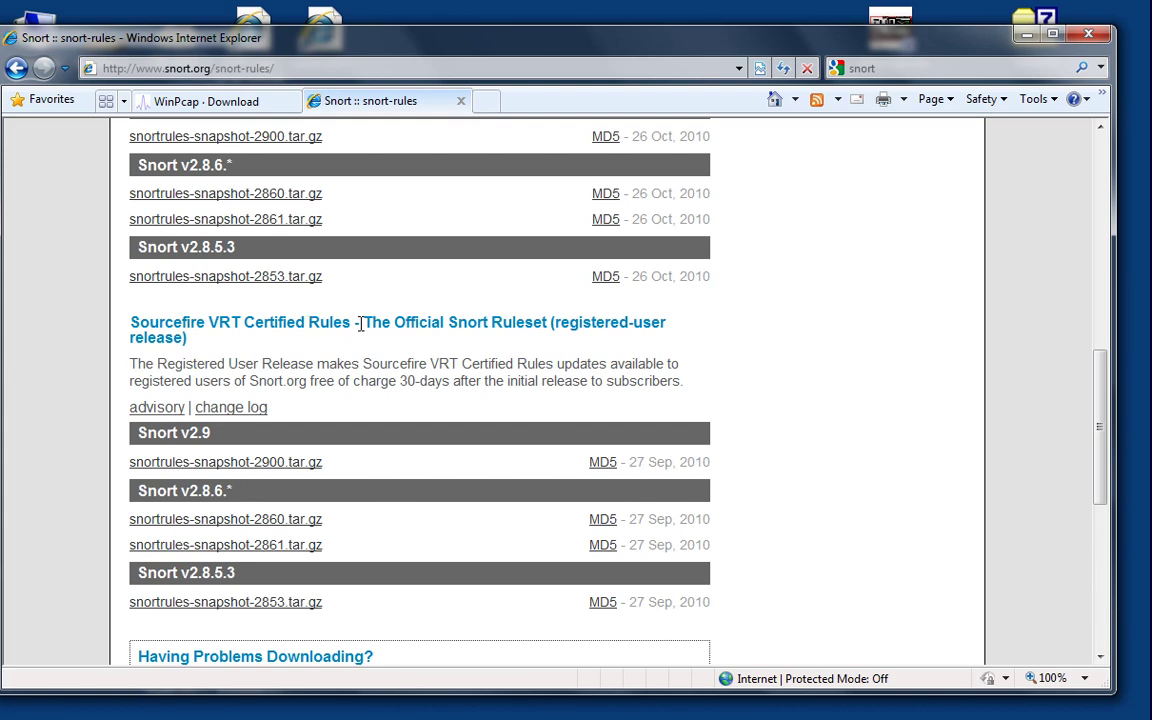
pyautogui.moveTo(364, 322); pyautogui.dragTo(660, 335)
pyautogui.scroll(7, 661, 337)
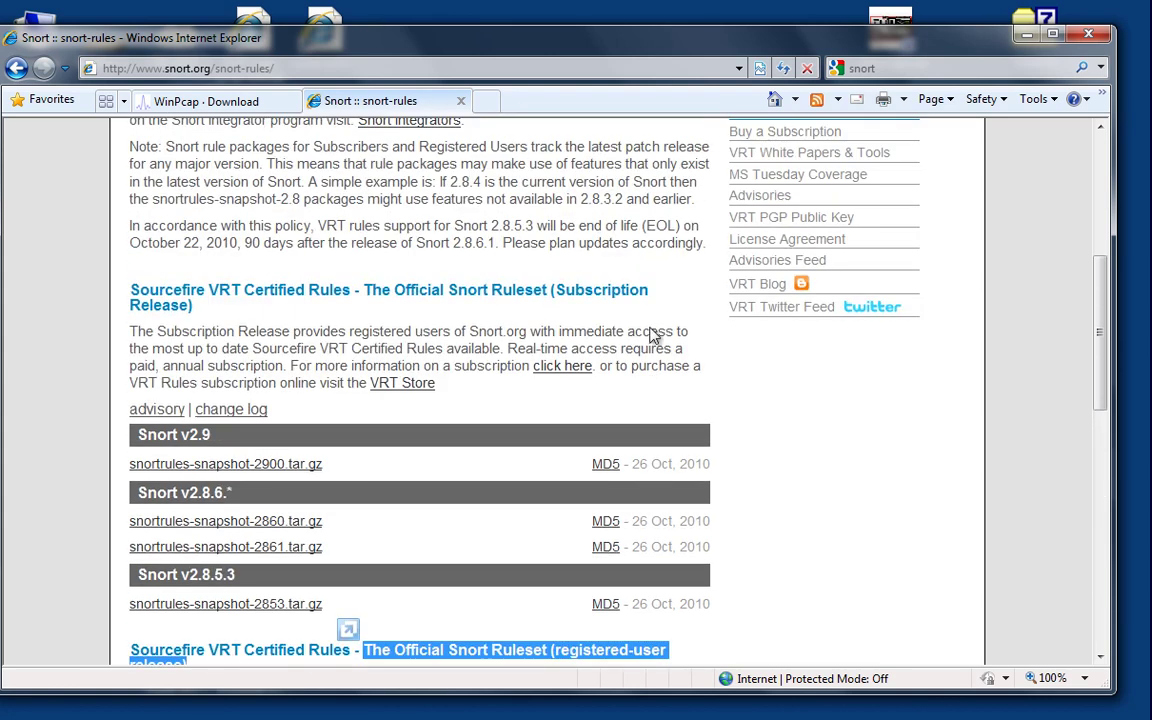
pyautogui.moveTo(558, 288); pyautogui.dragTo(607, 314)
pyautogui.click(600, 327)
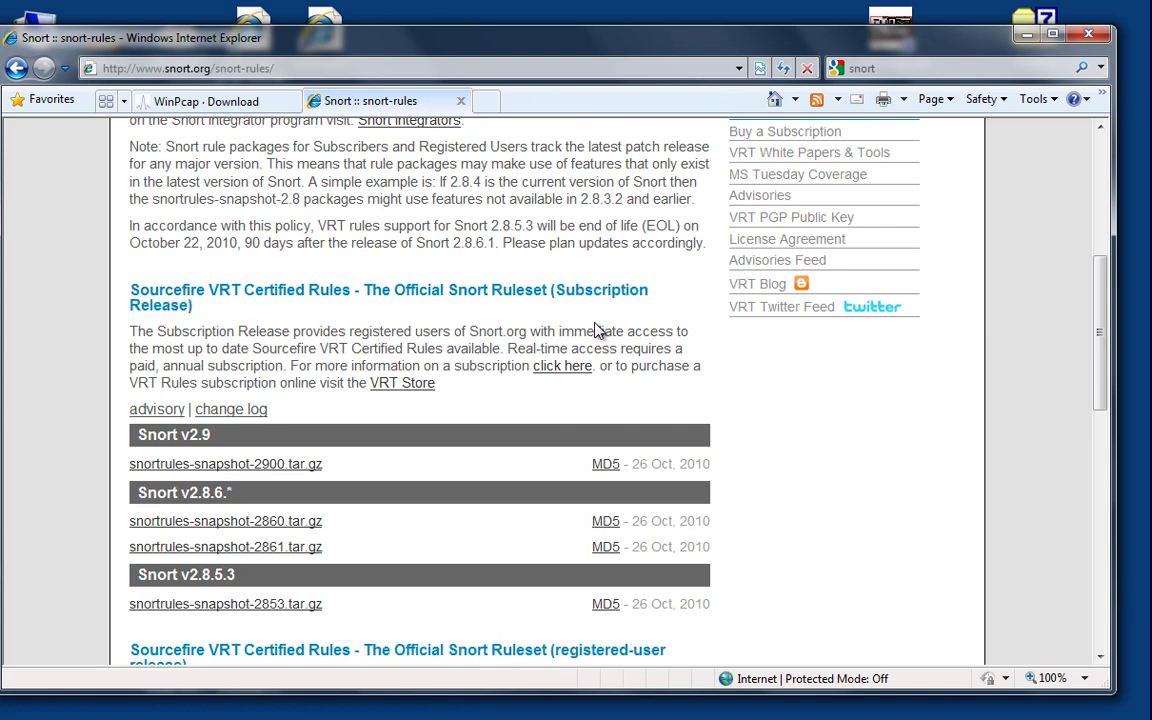
pyautogui.scroll(3, 575, 318)
pyautogui.scroll(5, 575, 318)
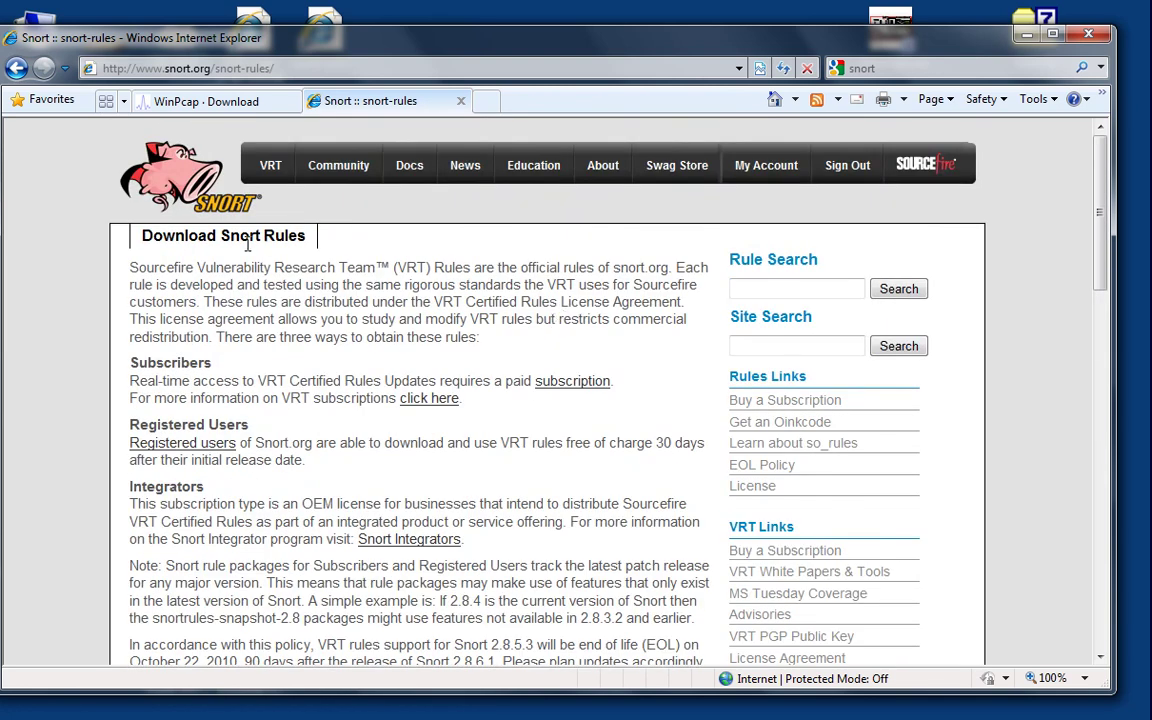
pyautogui.click(200, 101)
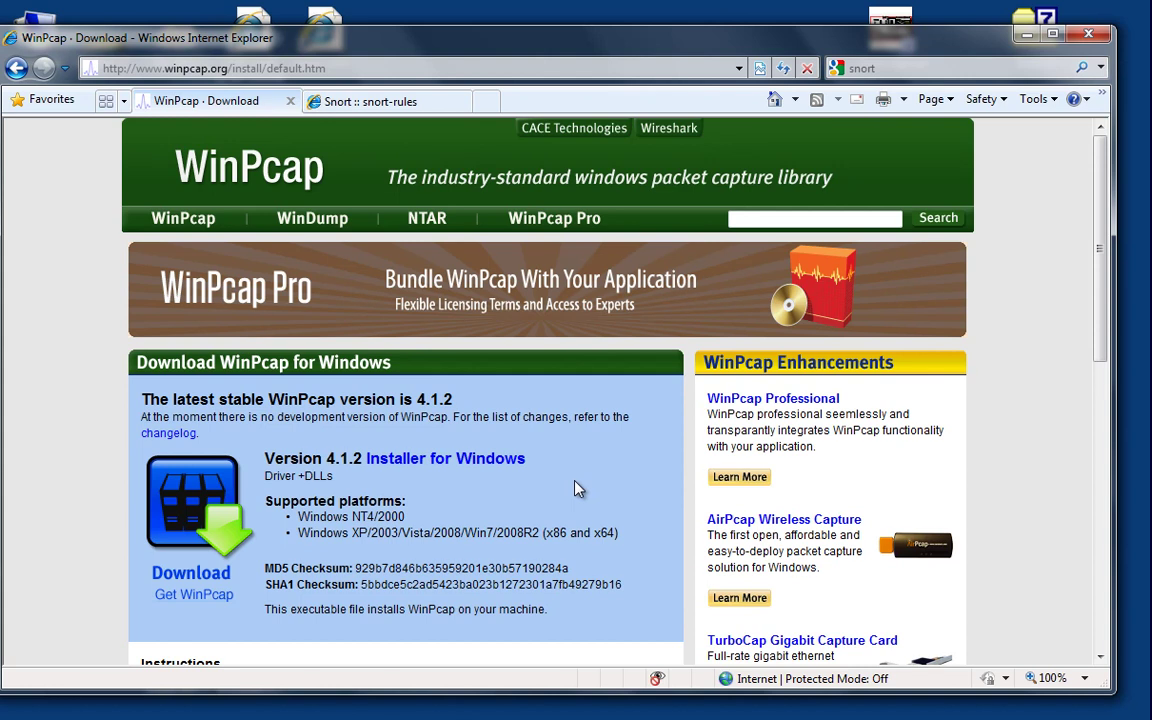
pyautogui.click(411, 104)
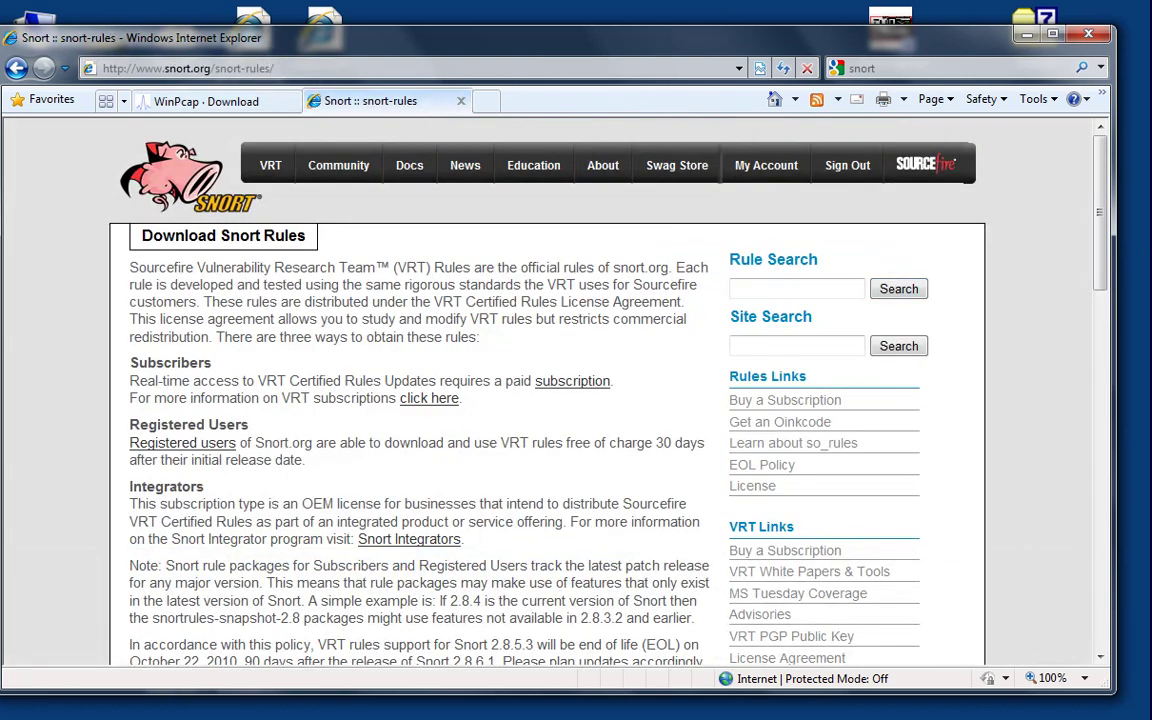
# Switch to the desktop and open the Snort Installation folder.
pyautogui.press('super+d')
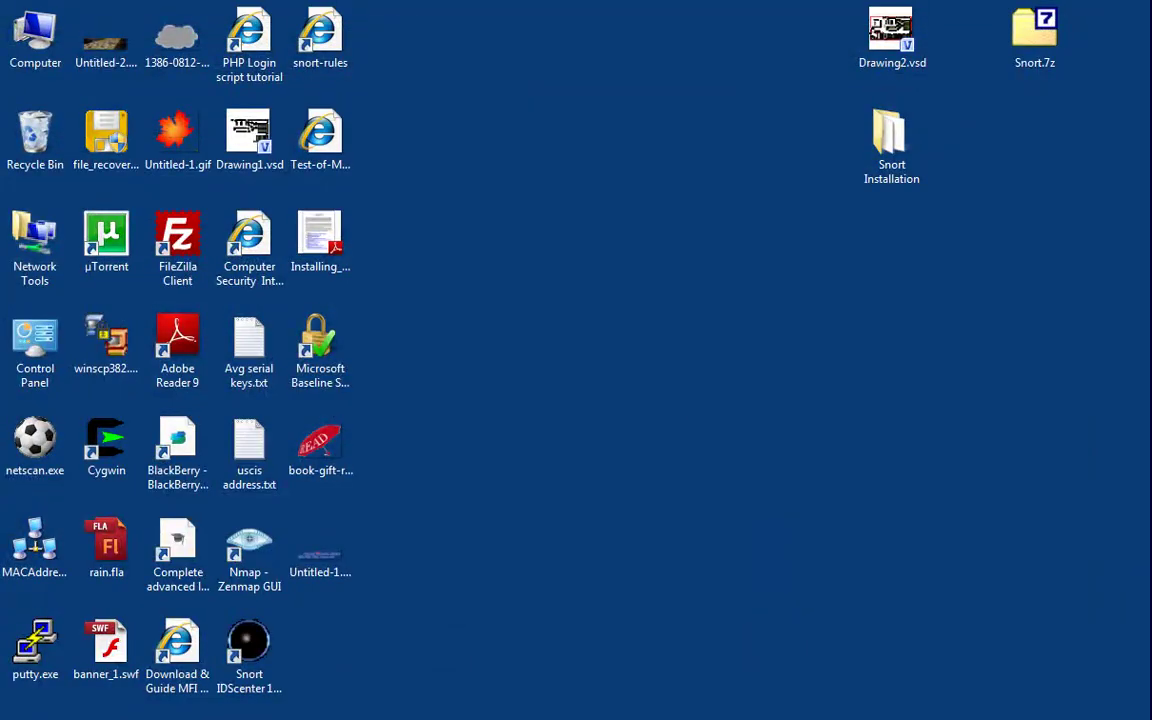
pyautogui.click(110, 690)
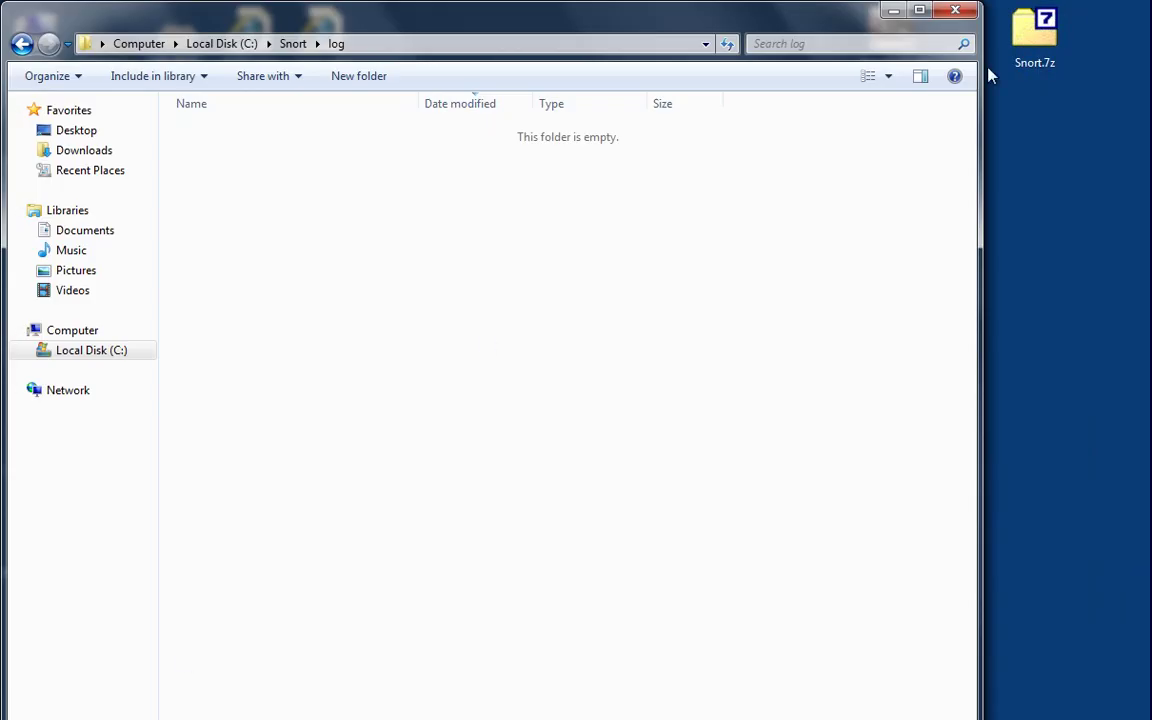
pyautogui.click(896, 12)
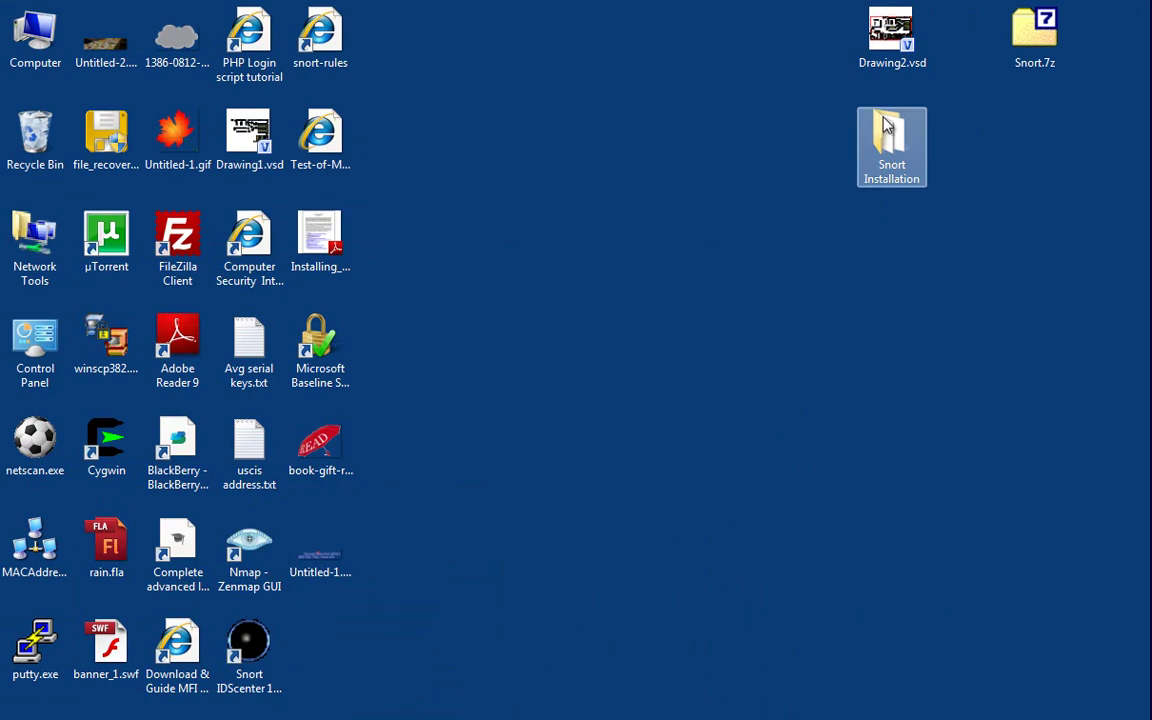
pyautogui.doubleClick(891, 145)
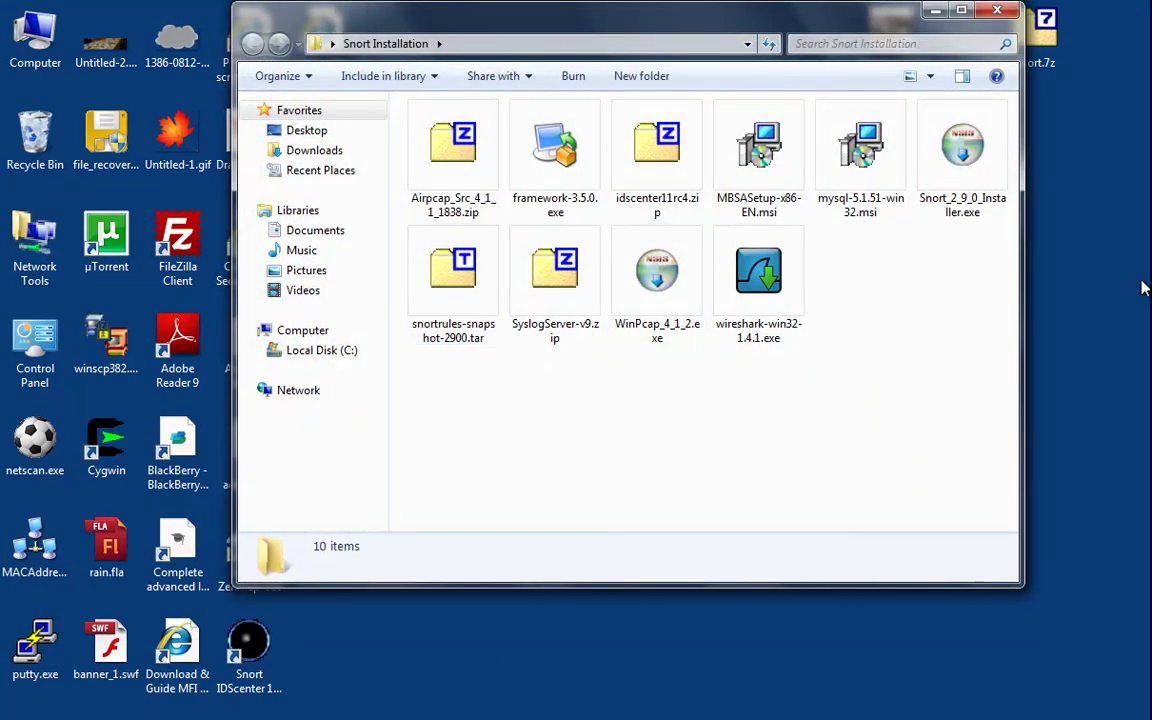
# Run Snort_2_9_0_Installer.exe through the default no-database logging option and all components to the install location page, and cancel the setup.
pyautogui.doubleClick(980, 188)
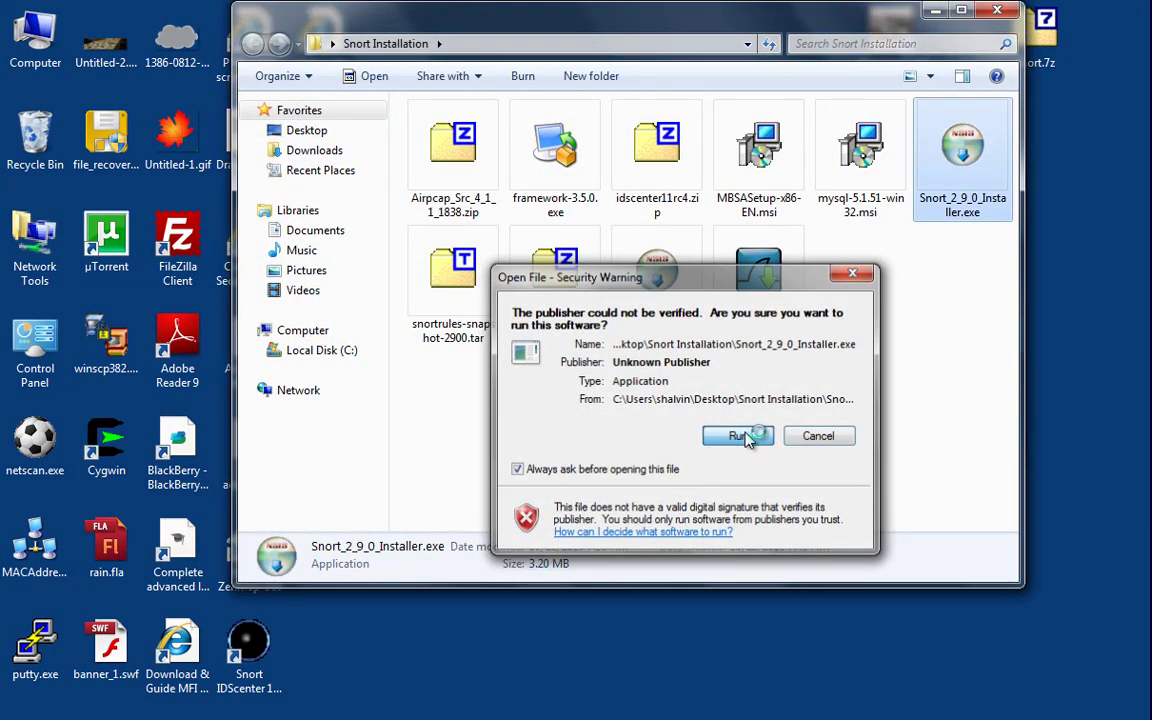
pyautogui.click(745, 434)
pyautogui.click(785, 564)
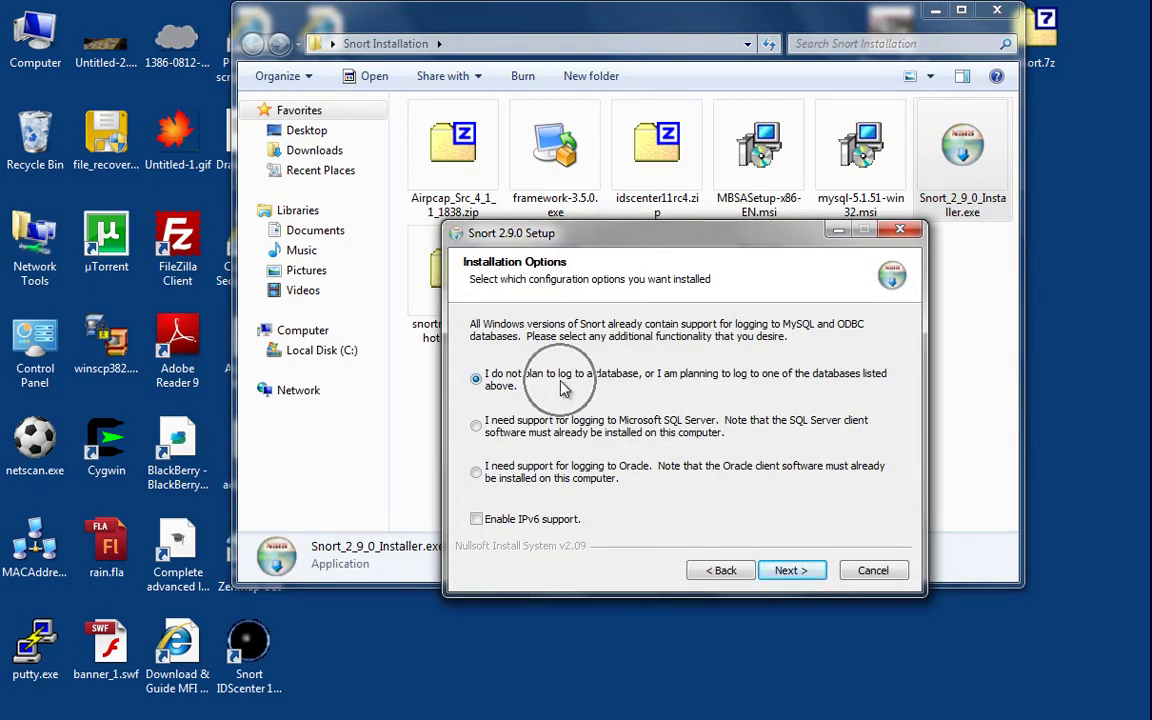
pyautogui.click(797, 571)
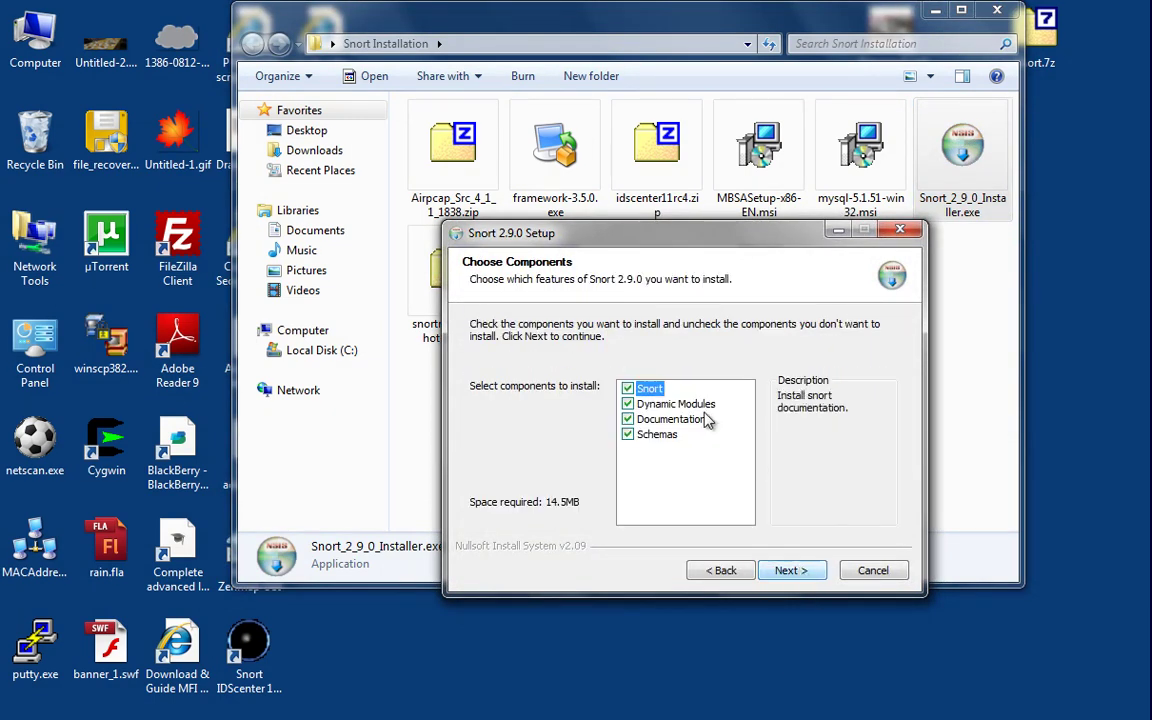
pyautogui.click(822, 576)
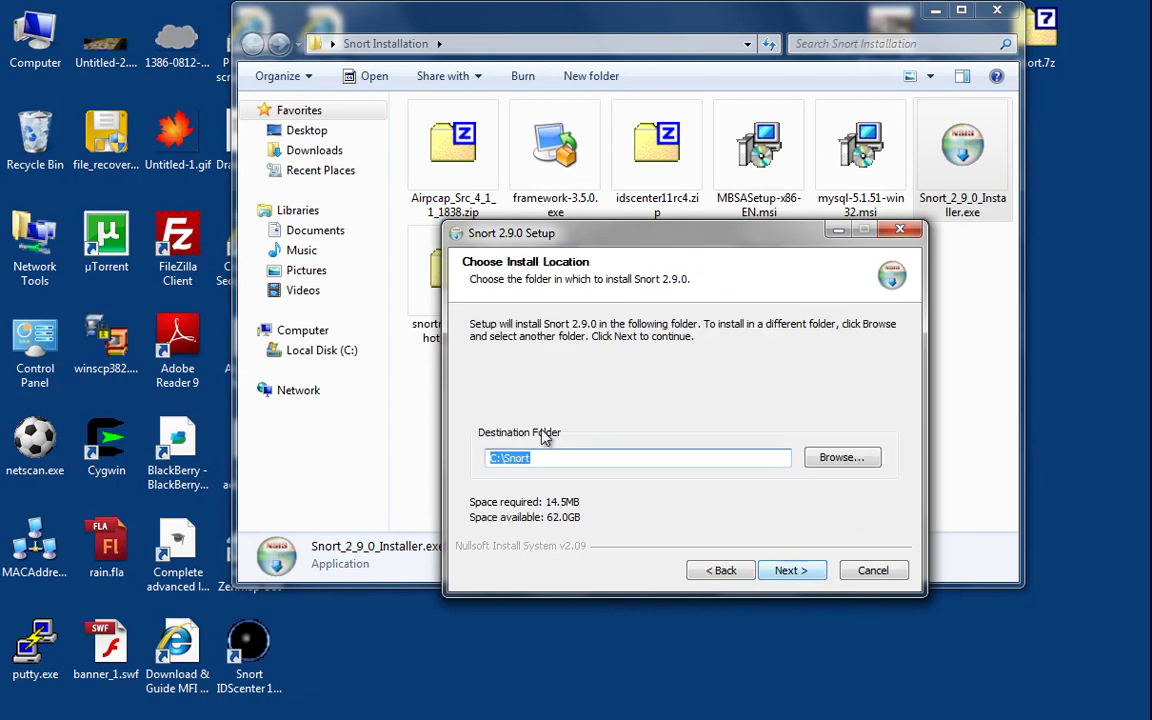
pyautogui.click(869, 571)
pyautogui.click(739, 487)
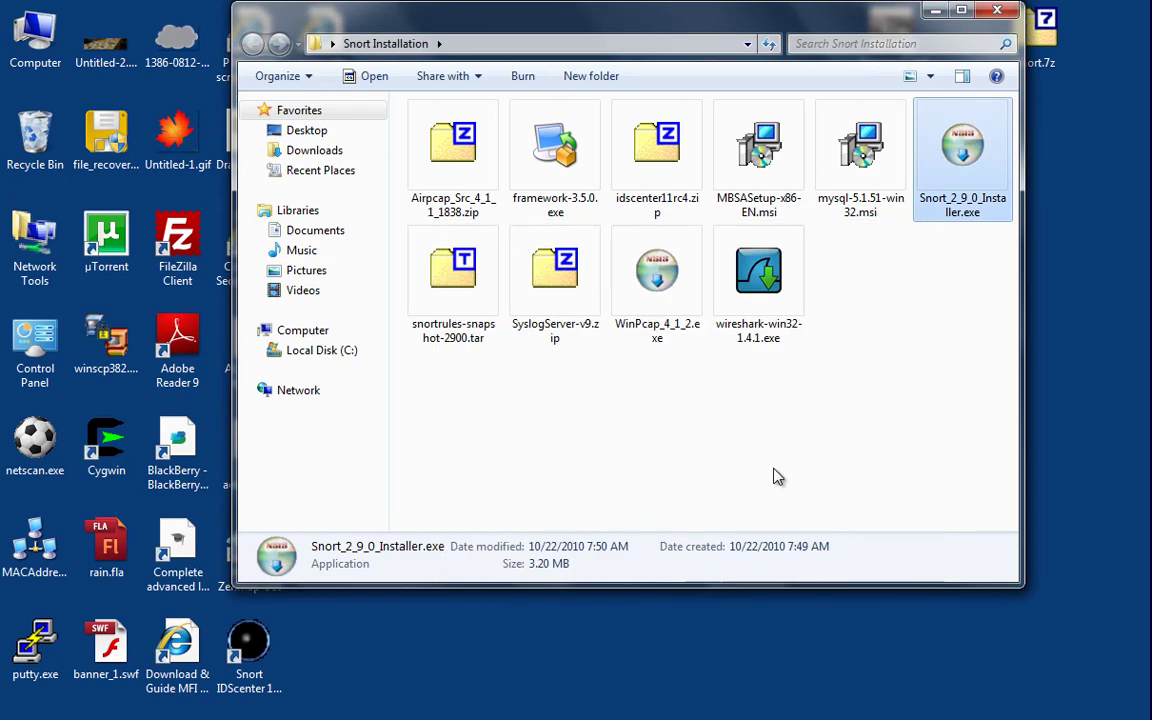
pyautogui.click(866, 437)
# Run WinPcap_4_1_2.exe, cancel its installation, and close the Snort Installation folder.
pyautogui.click(686, 306)
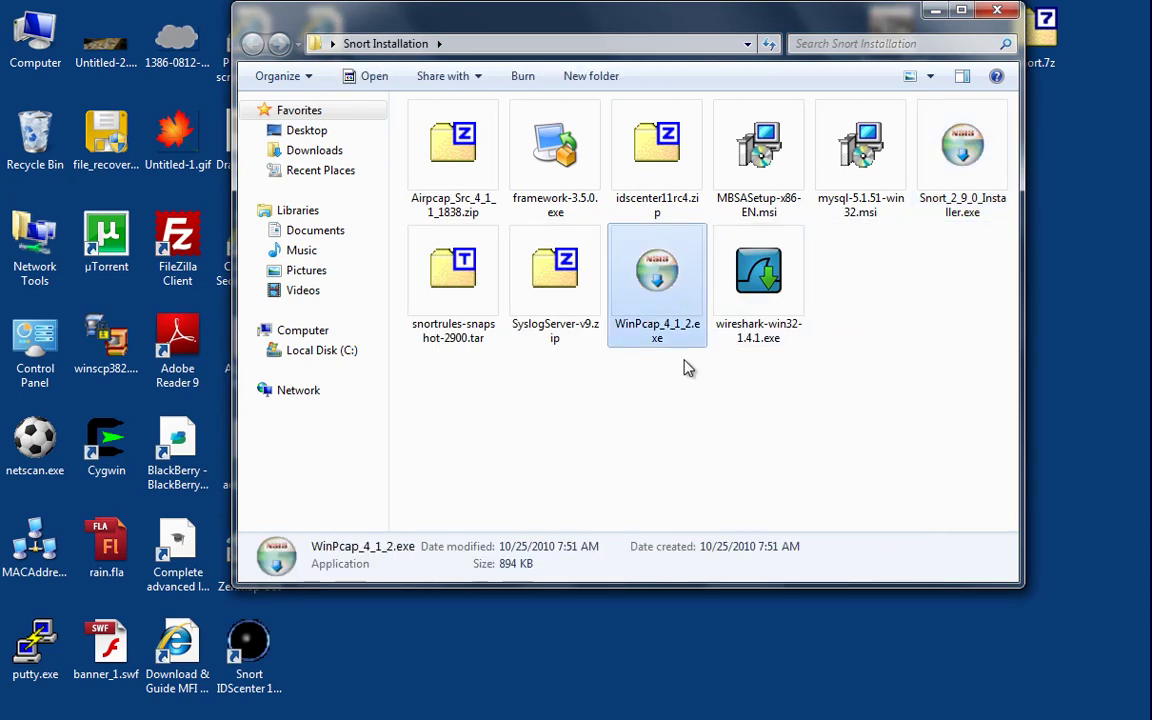
pyautogui.doubleClick(612, 290)
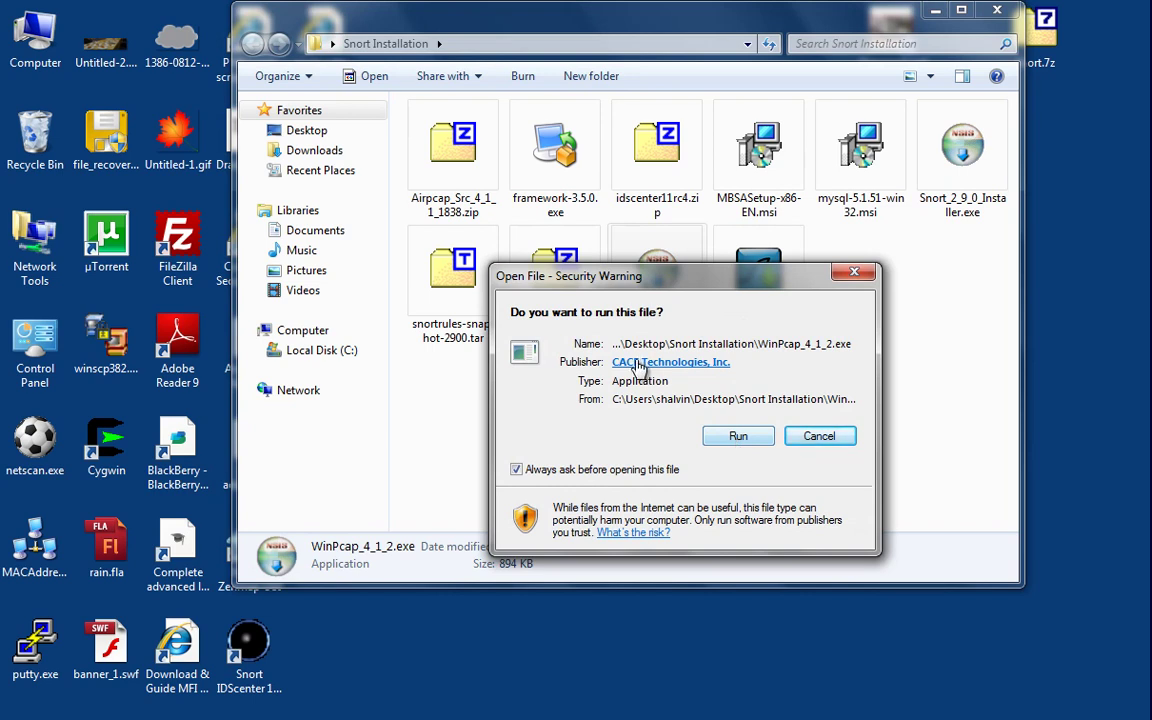
pyautogui.click(738, 436)
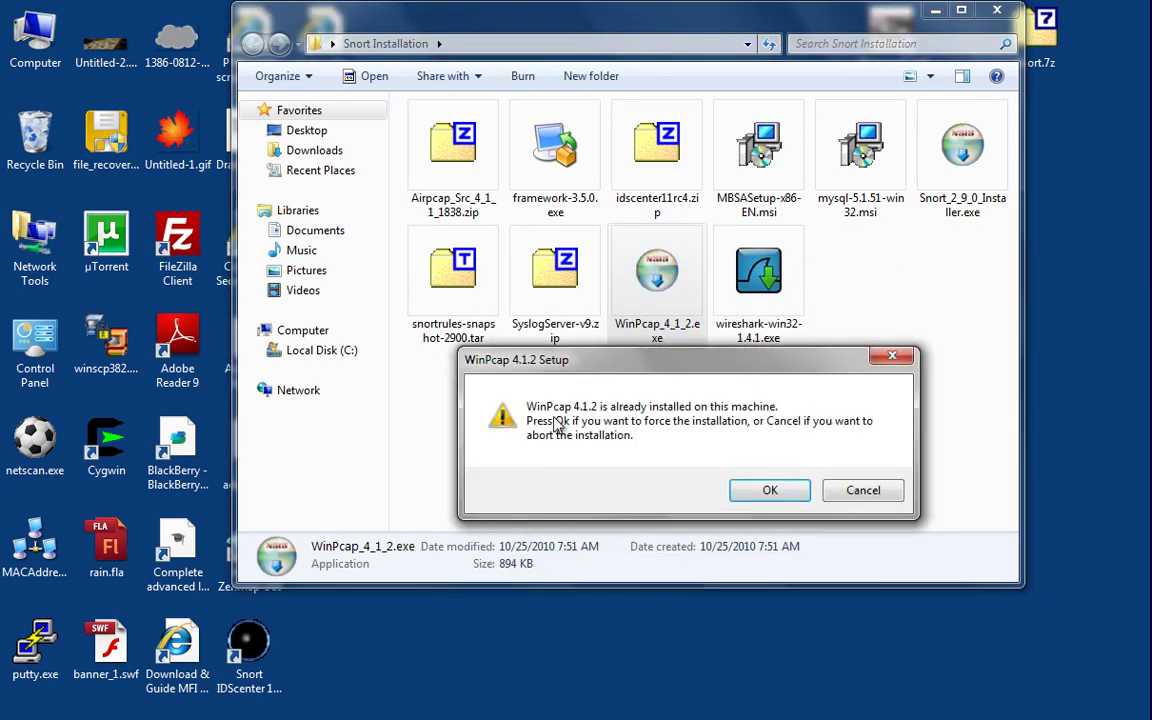
pyautogui.click(882, 492)
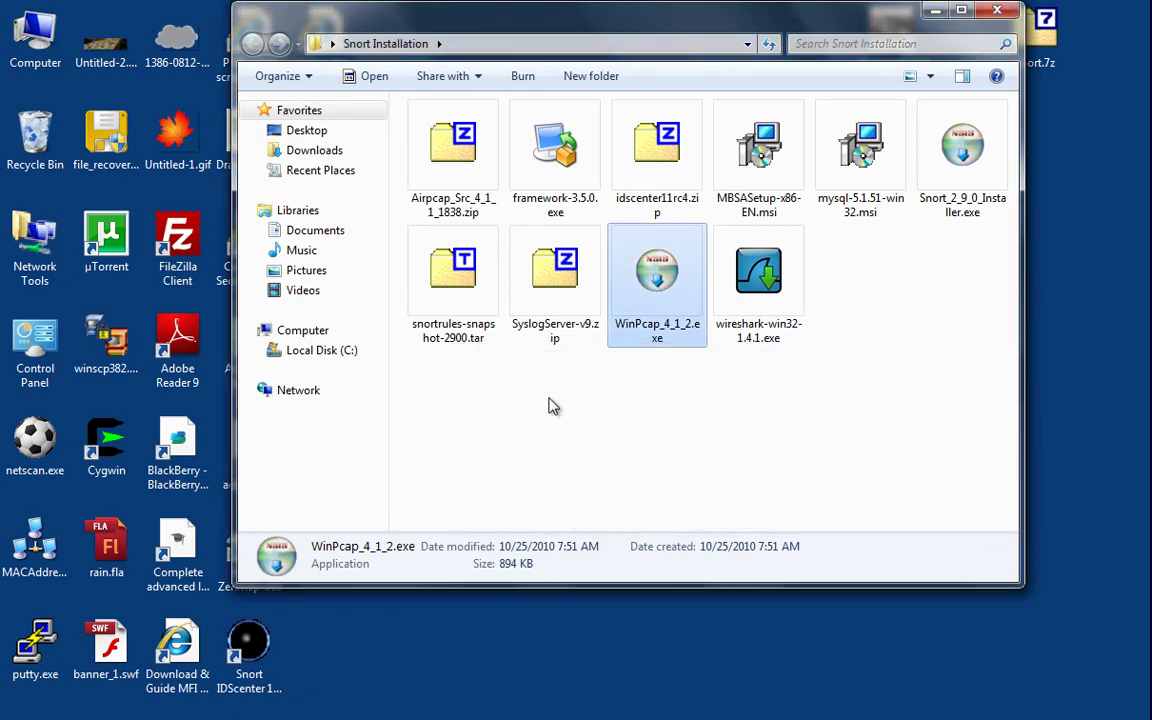
pyautogui.click(997, 10)
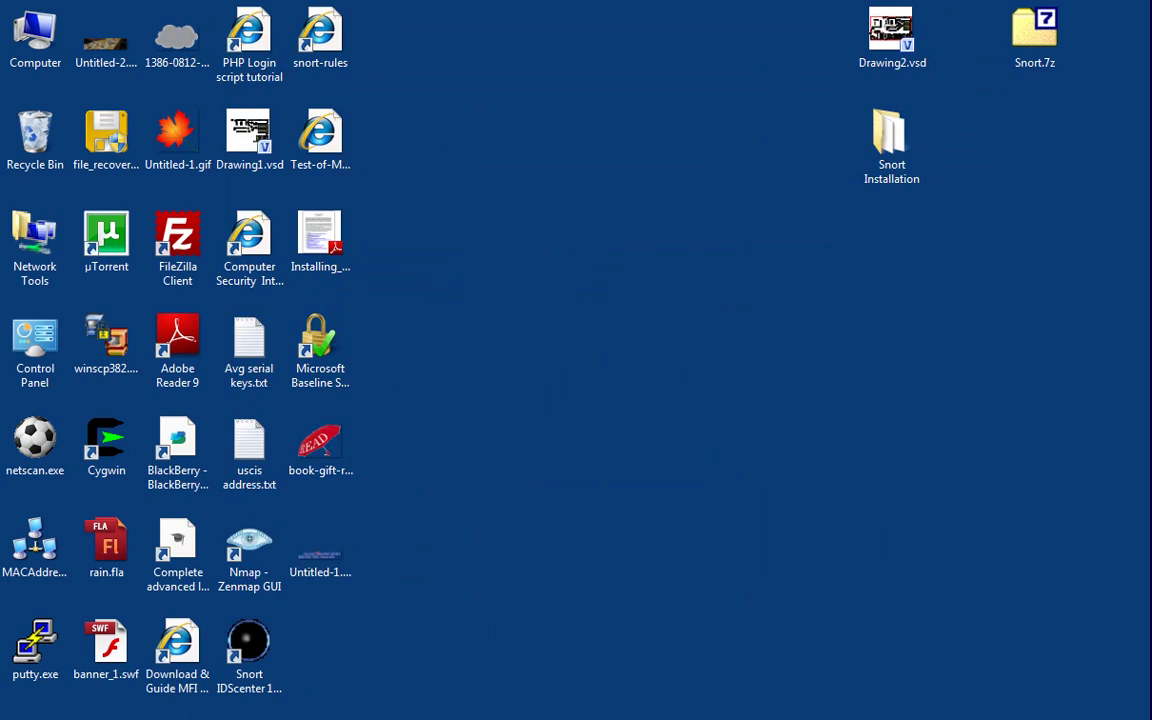
# Bring up the Snort folder on Local Disk (C:) and open its etc subfolder.
pyautogui.moveTo(330, 714)
pyautogui.moveTo(476, 706)
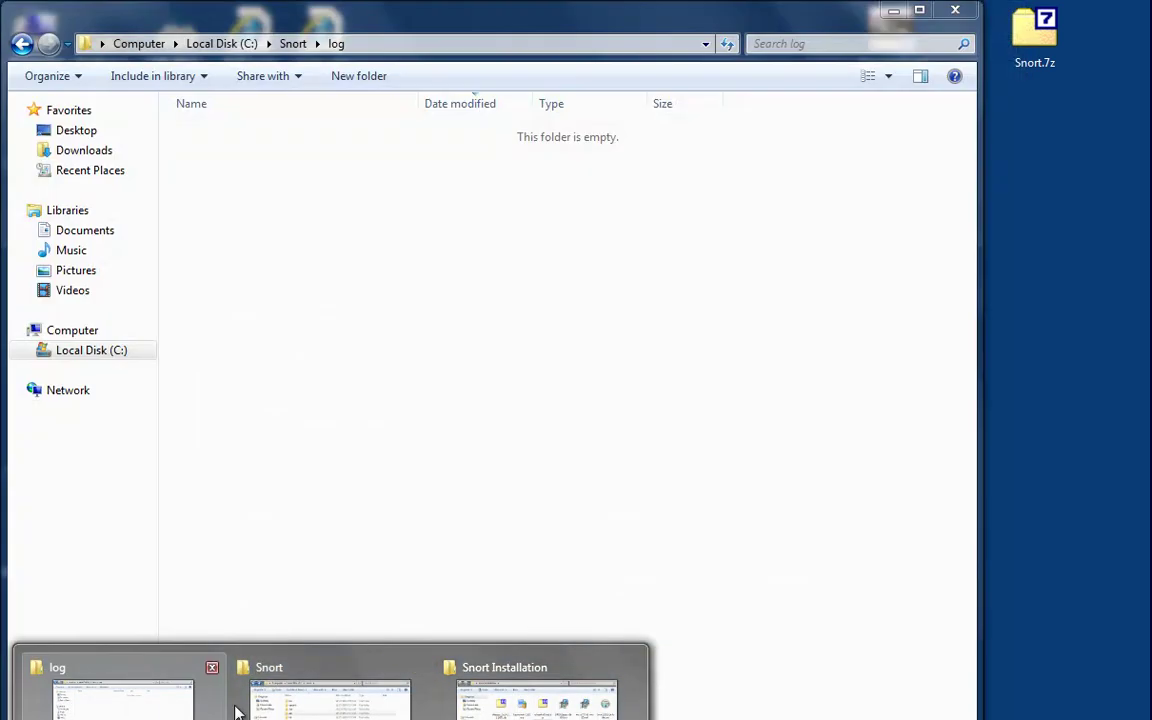
pyautogui.click(330, 700)
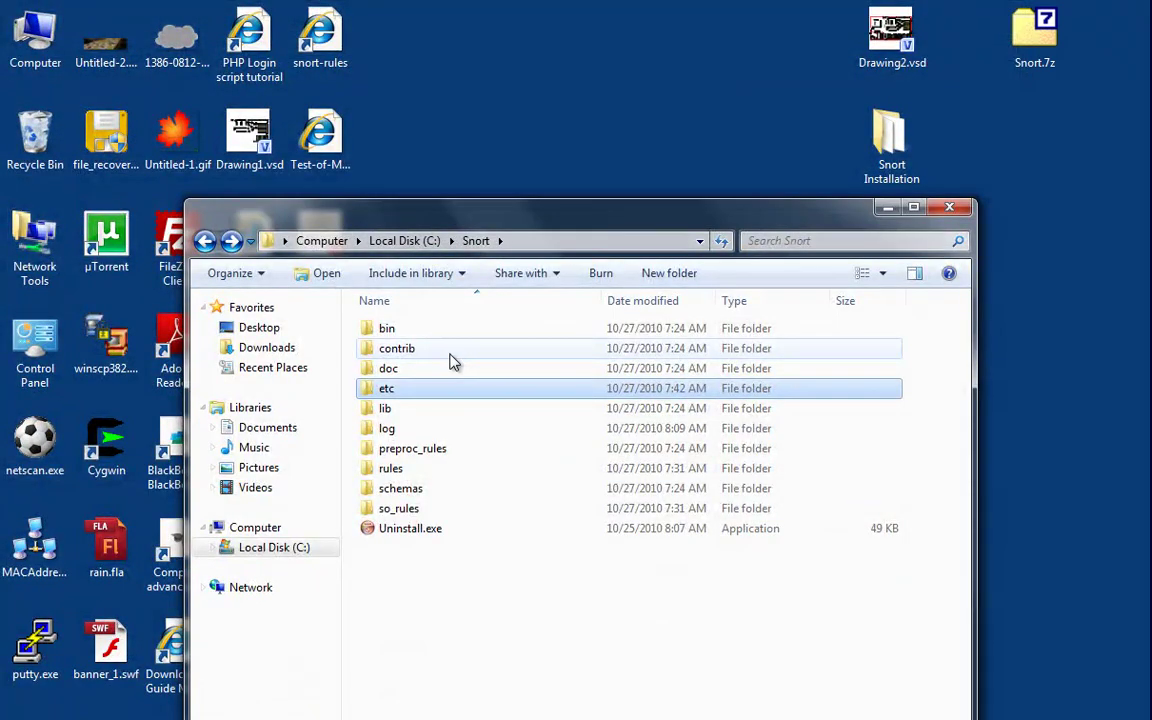
pyautogui.click(205, 240)
pyautogui.doubleClick(410, 488)
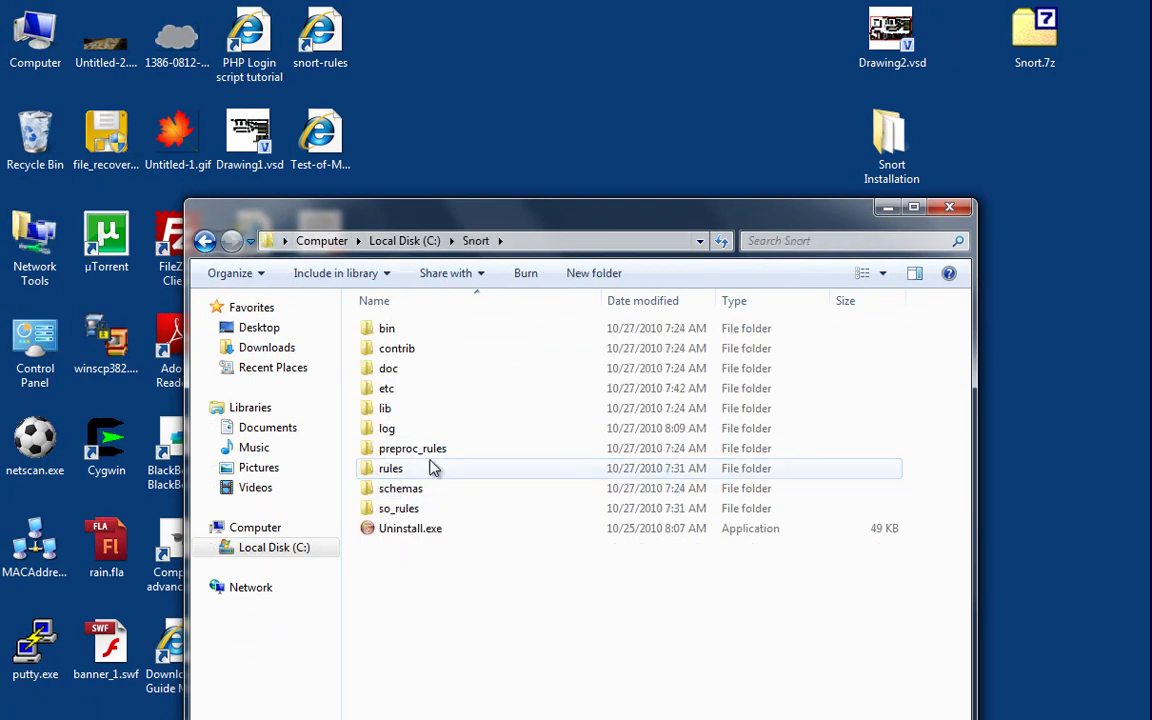
pyautogui.doubleClick(399, 392)
# Open the snort.conf file from the etc folder in WordPad.
pyautogui.click(425, 409)
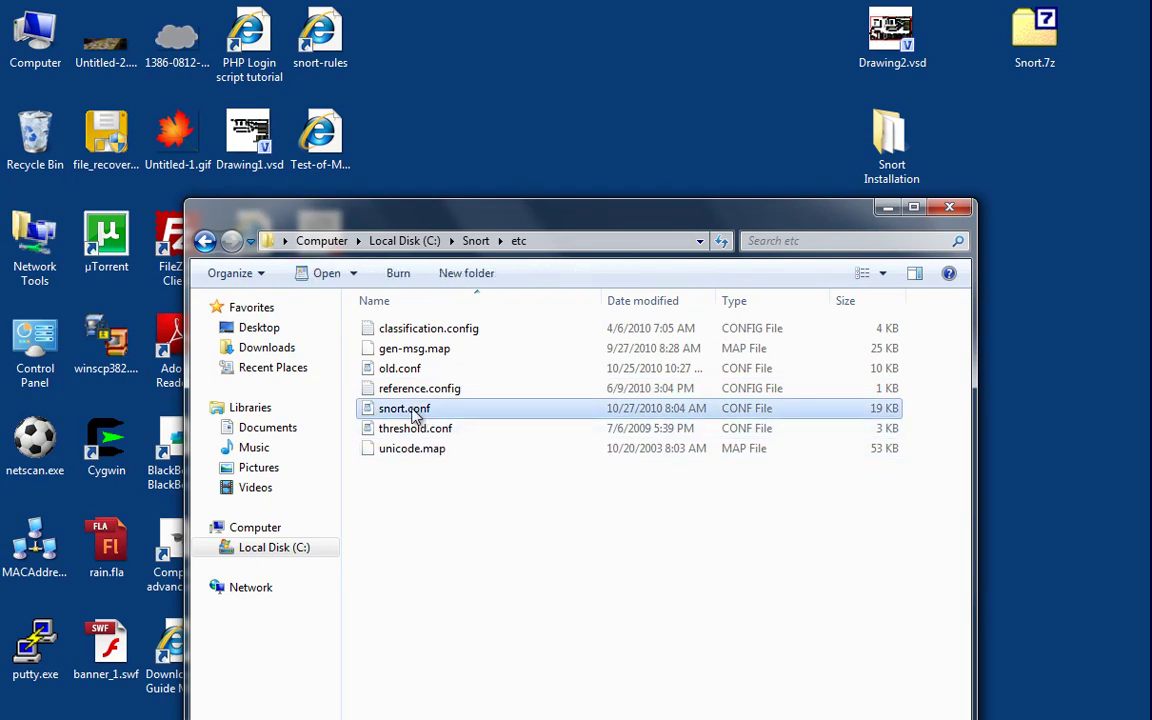
pyautogui.rightClick(414, 411)
pyautogui.click(530, 514)
pyautogui.doubleClick(493, 310)
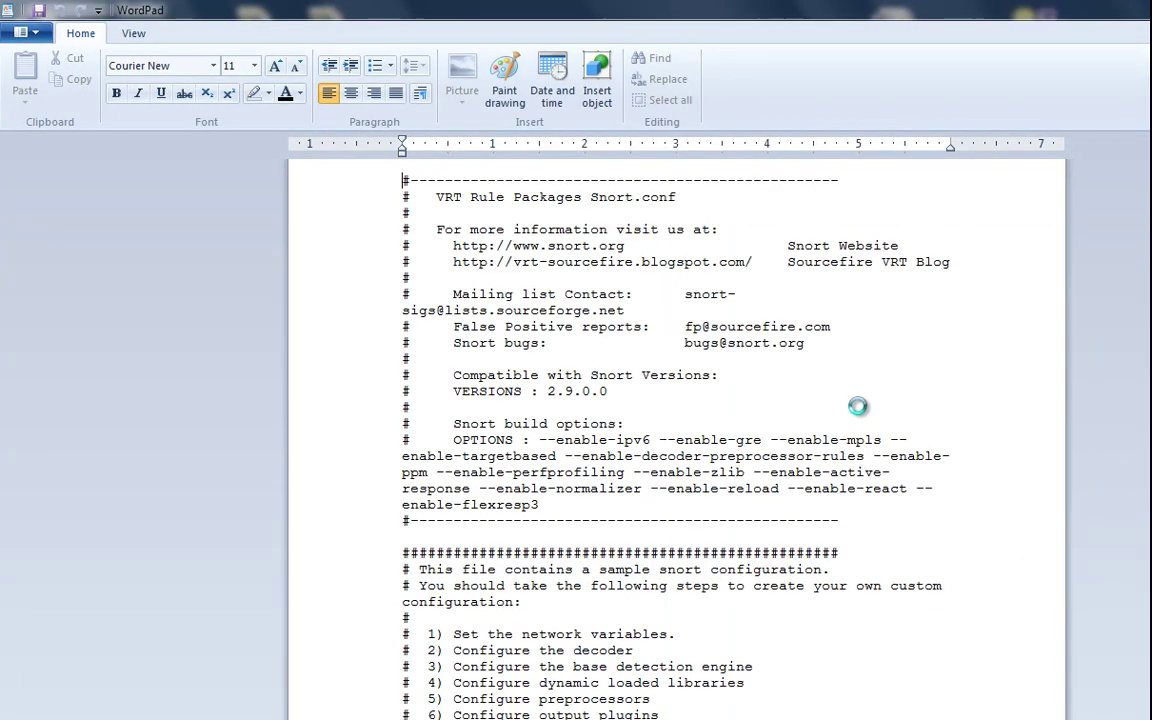
# Examine the HOME_NET address with its subnet suffix and the DNS_SERVERS line in the network variables section of snort.conf.
pyautogui.scroll(-7, 634, 331)
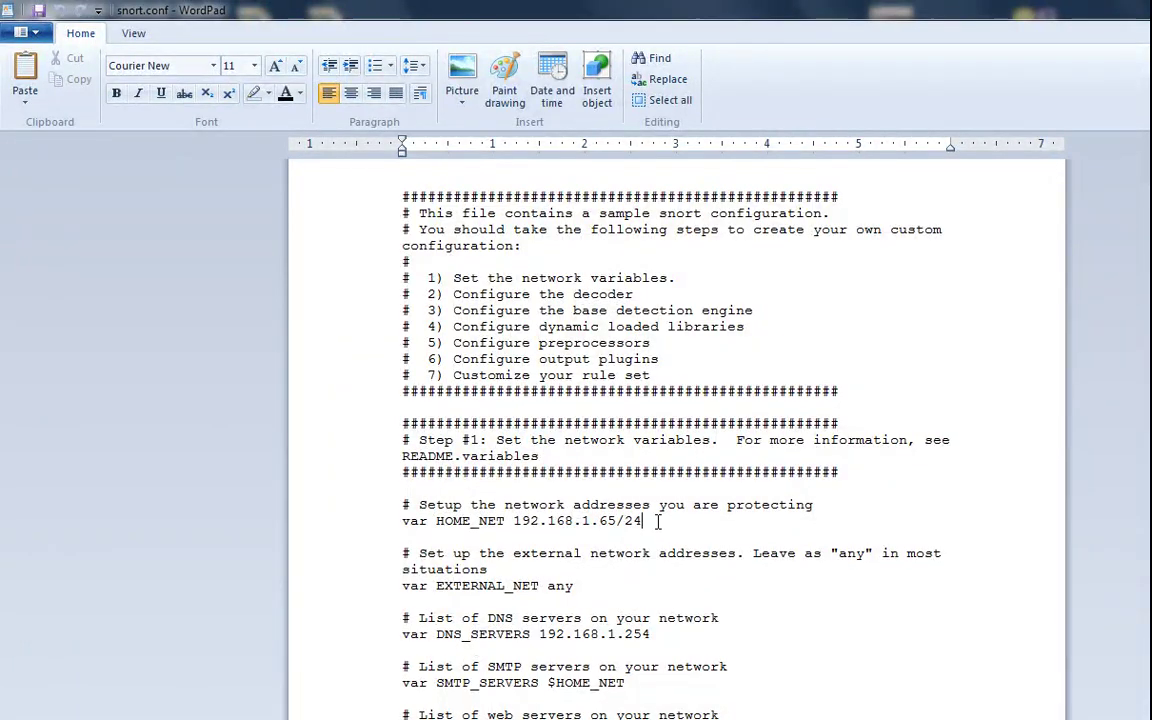
pyautogui.moveTo(666, 521); pyautogui.dragTo(518, 519)
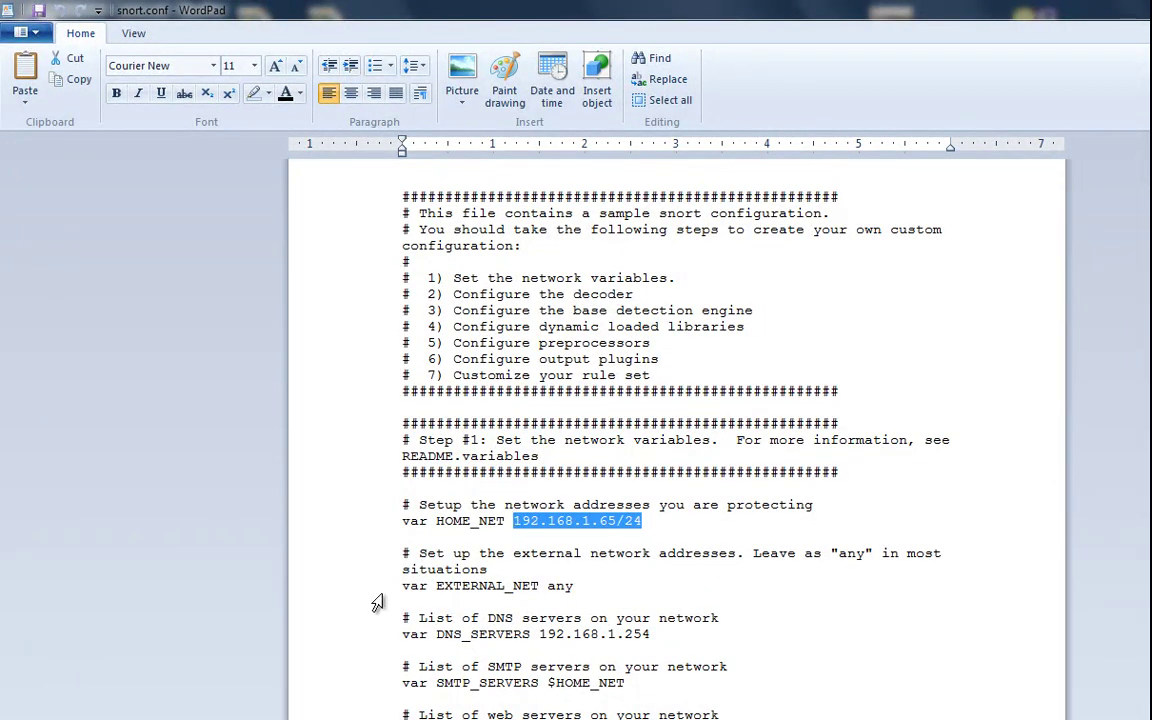
pyautogui.click(515, 522)
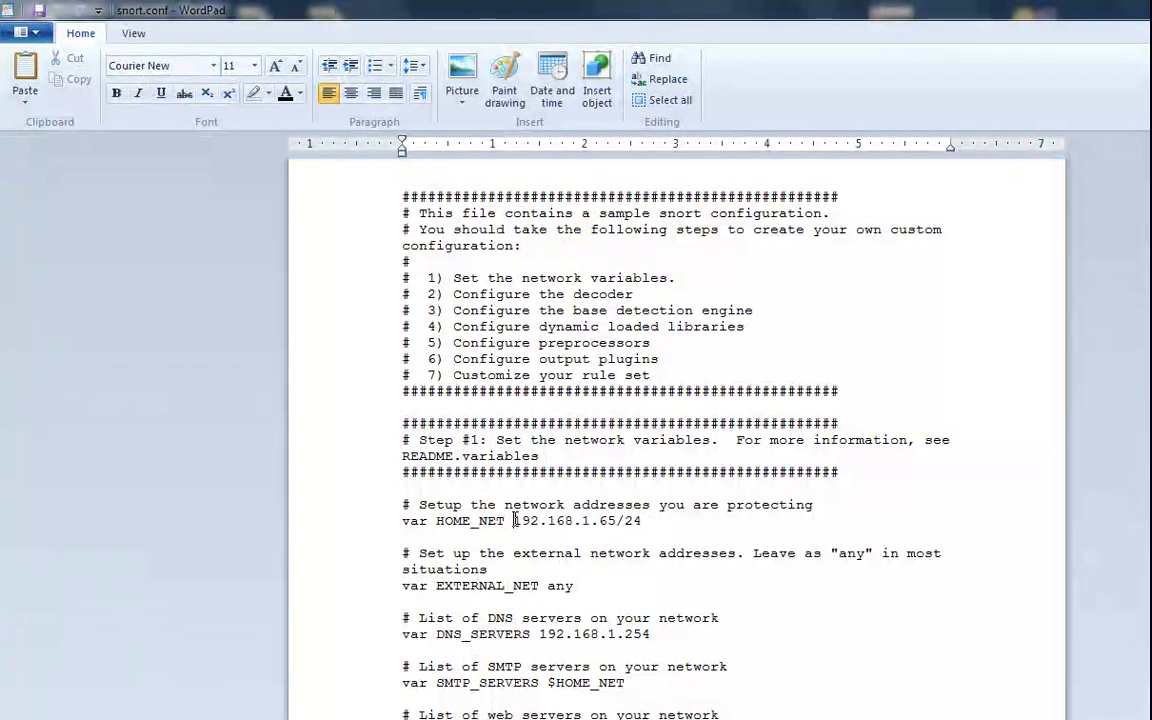
pyautogui.moveTo(515, 522); pyautogui.dragTo(642, 521)
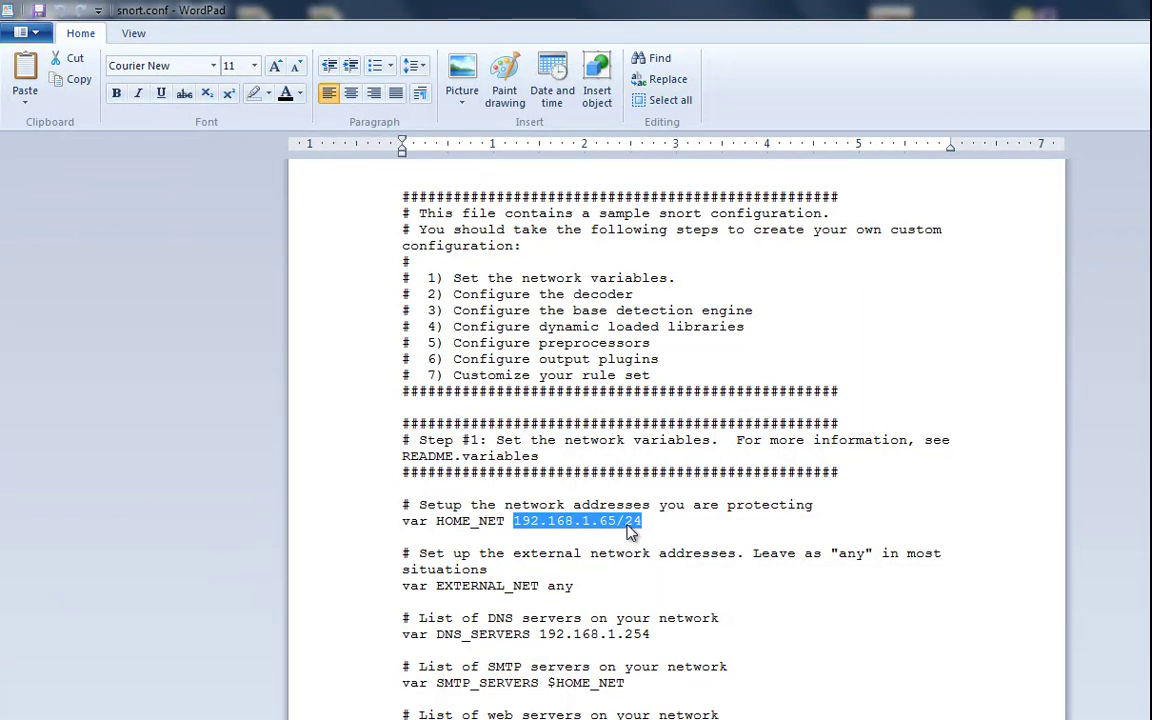
pyautogui.click(668, 528)
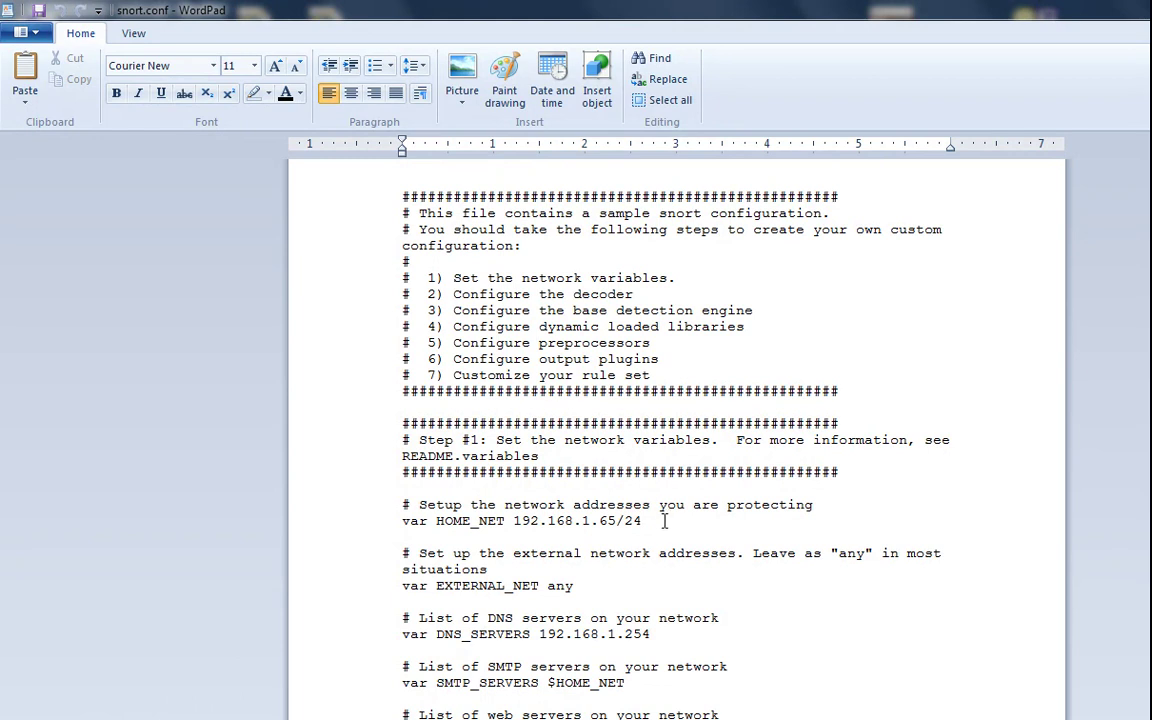
pyautogui.moveTo(647, 520); pyautogui.dragTo(624, 520)
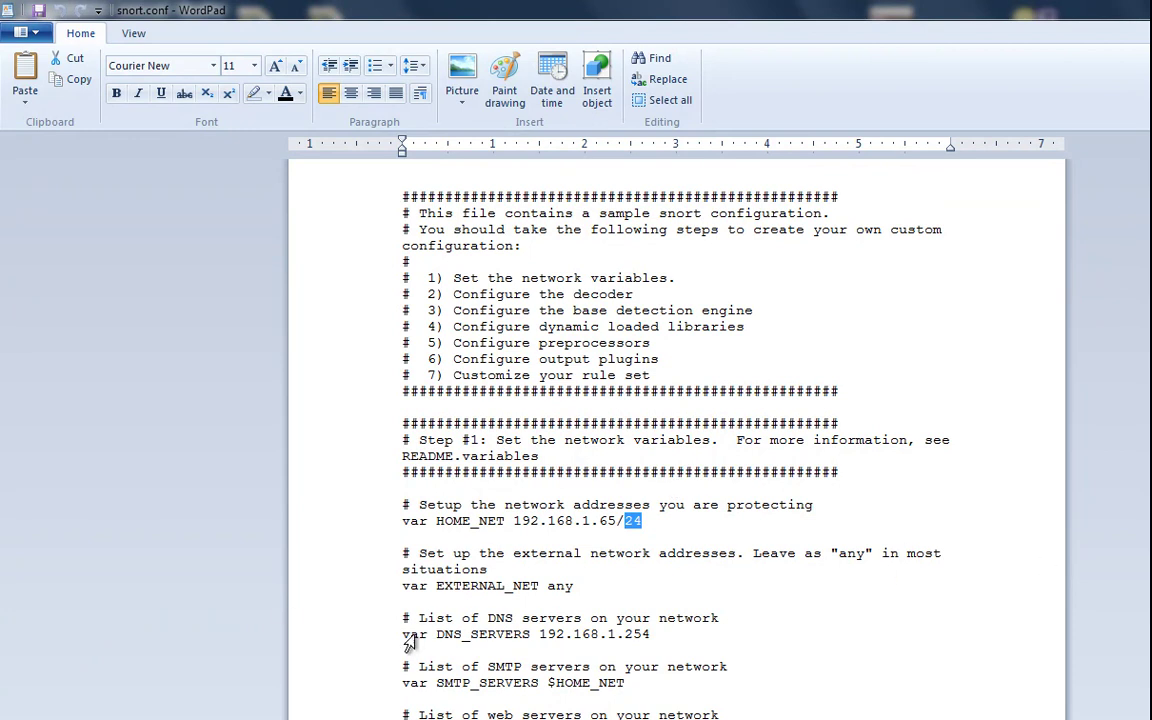
pyautogui.moveTo(378, 633); pyautogui.dragTo(690, 641)
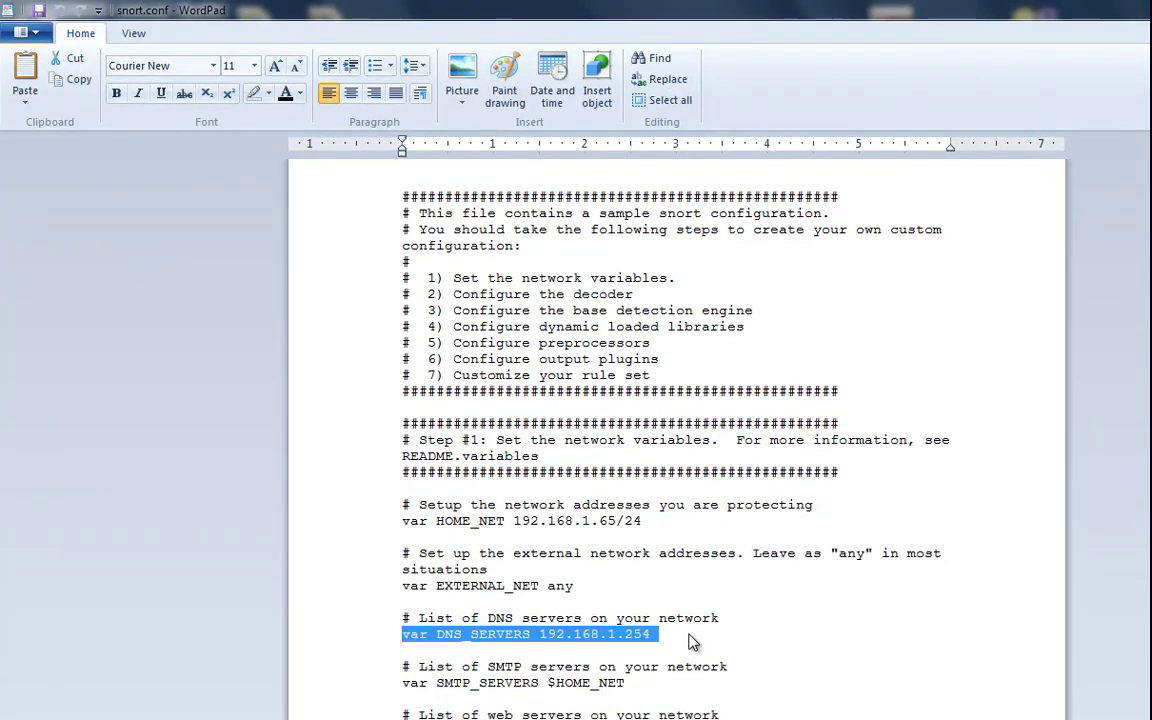
pyautogui.click(690, 641)
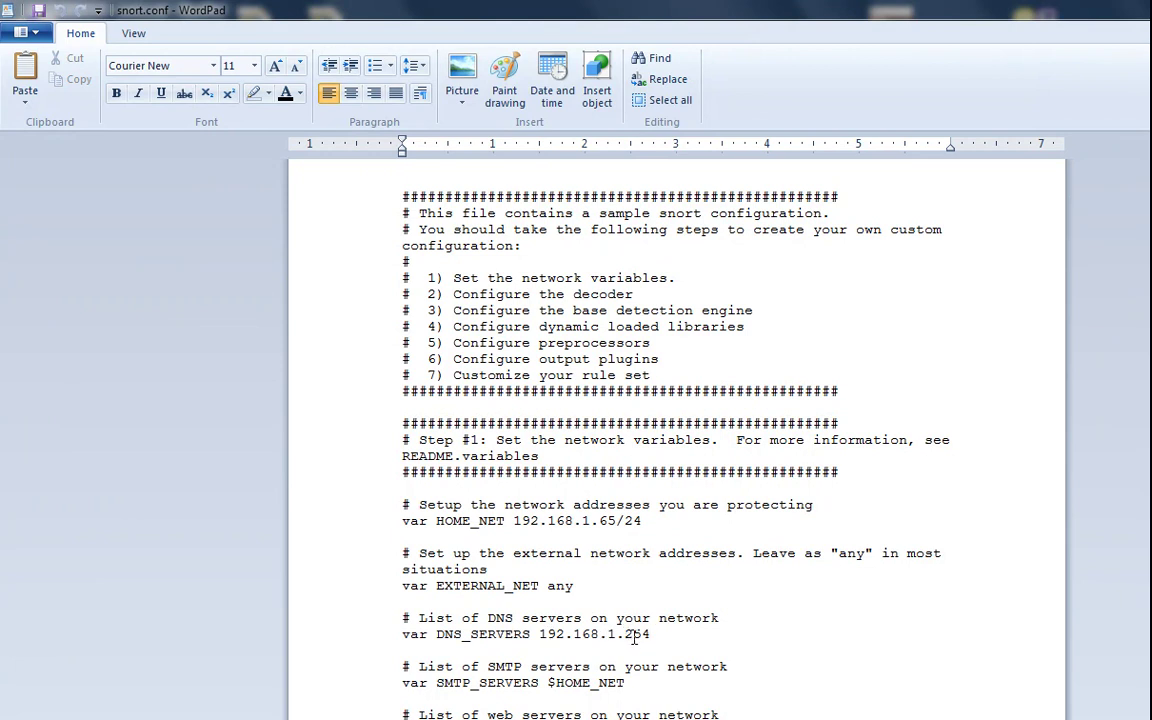
# Examine the DNS_SERVERS address and the $HOME_NET entries for the HTTP, SQL, telnet and SSH server variables.
pyautogui.moveTo(609, 632); pyautogui.dragTo(645, 636)
pyautogui.click(540, 633)
pyautogui.scroll(-4, 645, 638)
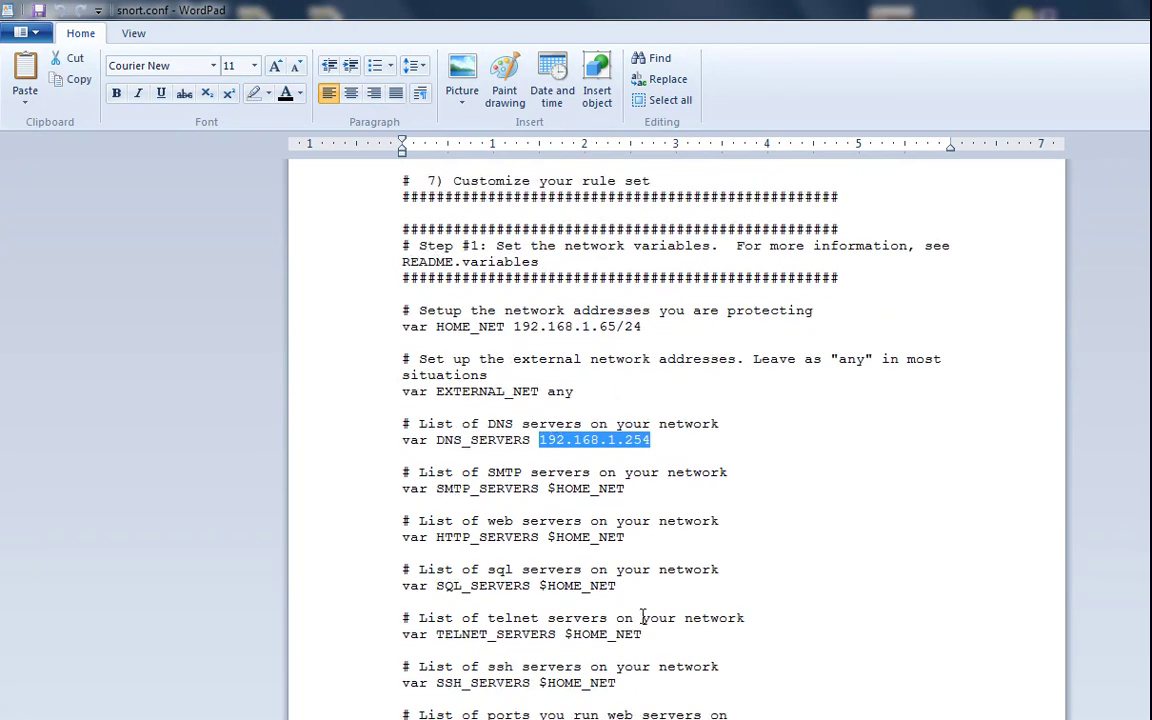
pyautogui.moveTo(600, 391); pyautogui.dragTo(613, 600)
pyautogui.moveTo(628, 537); pyautogui.dragTo(632, 596)
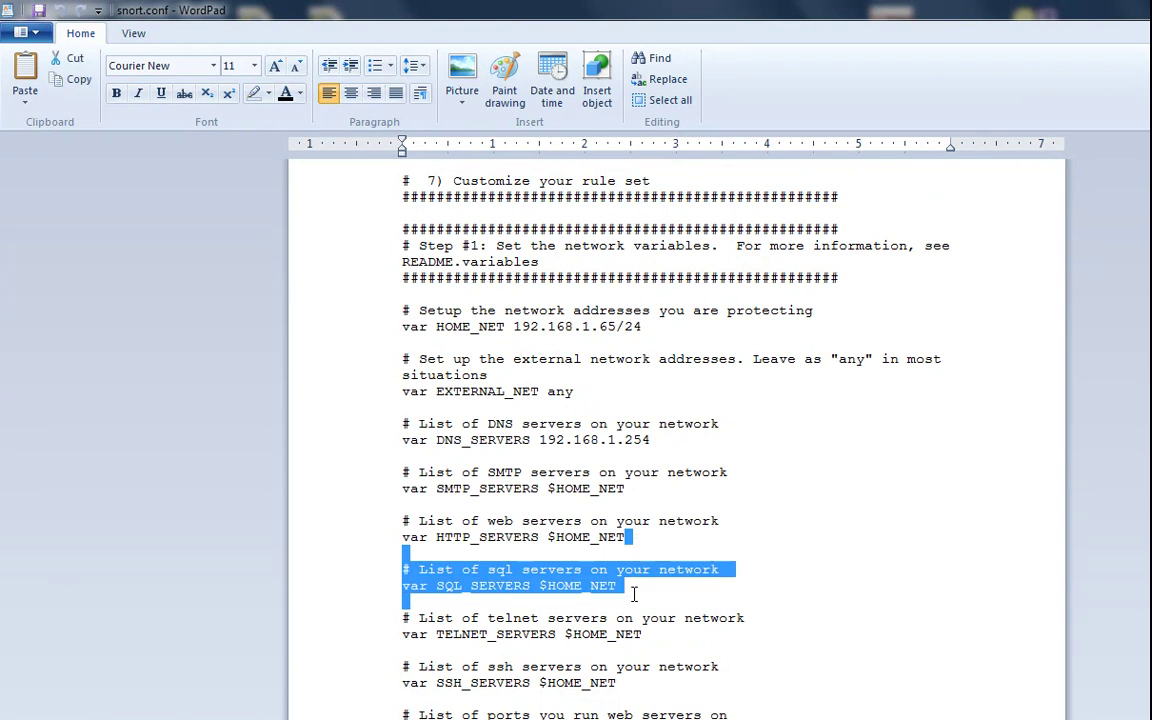
pyautogui.moveTo(625, 537)
pyautogui.mouseDown()
pyautogui.moveTo(550, 537)
pyautogui.moveTo(676, 547)
pyautogui.moveTo(547, 536)
pyautogui.moveTo(626, 540)
pyautogui.mouseUp()
pyautogui.click(664, 538)
pyautogui.click(551, 537)
pyautogui.moveTo(548, 586); pyautogui.dragTo(617, 586)
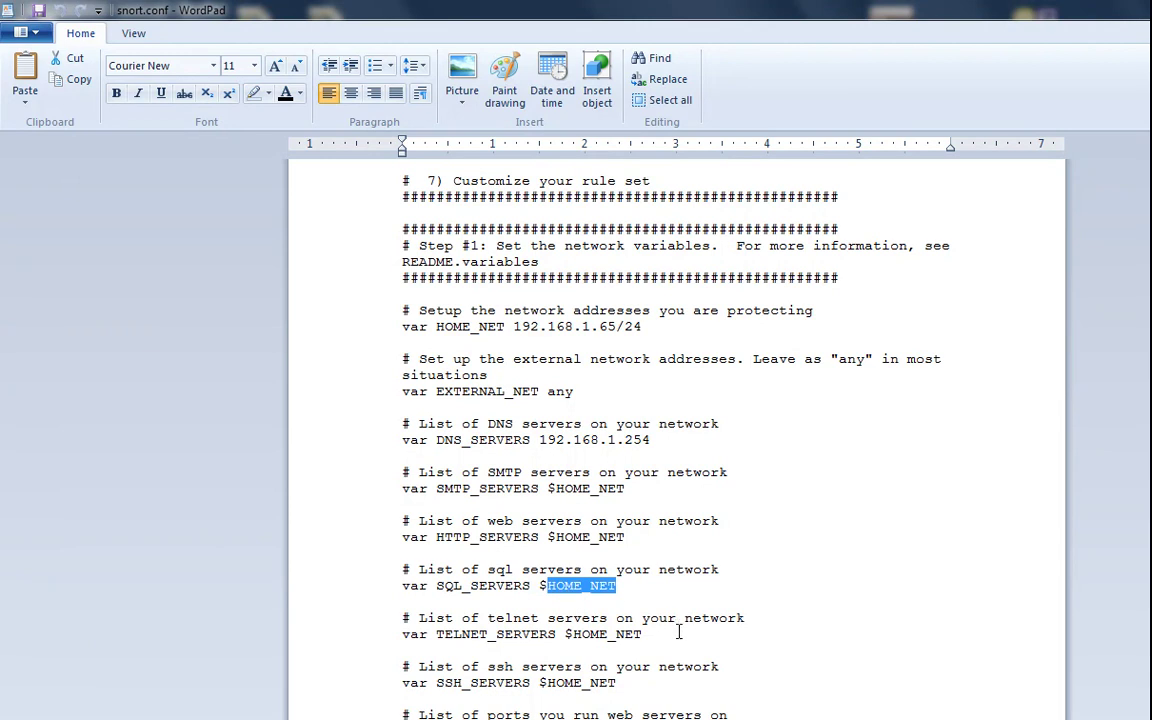
pyautogui.moveTo(664, 638); pyautogui.dragTo(557, 642)
pyautogui.moveTo(624, 687); pyautogui.dragTo(541, 694)
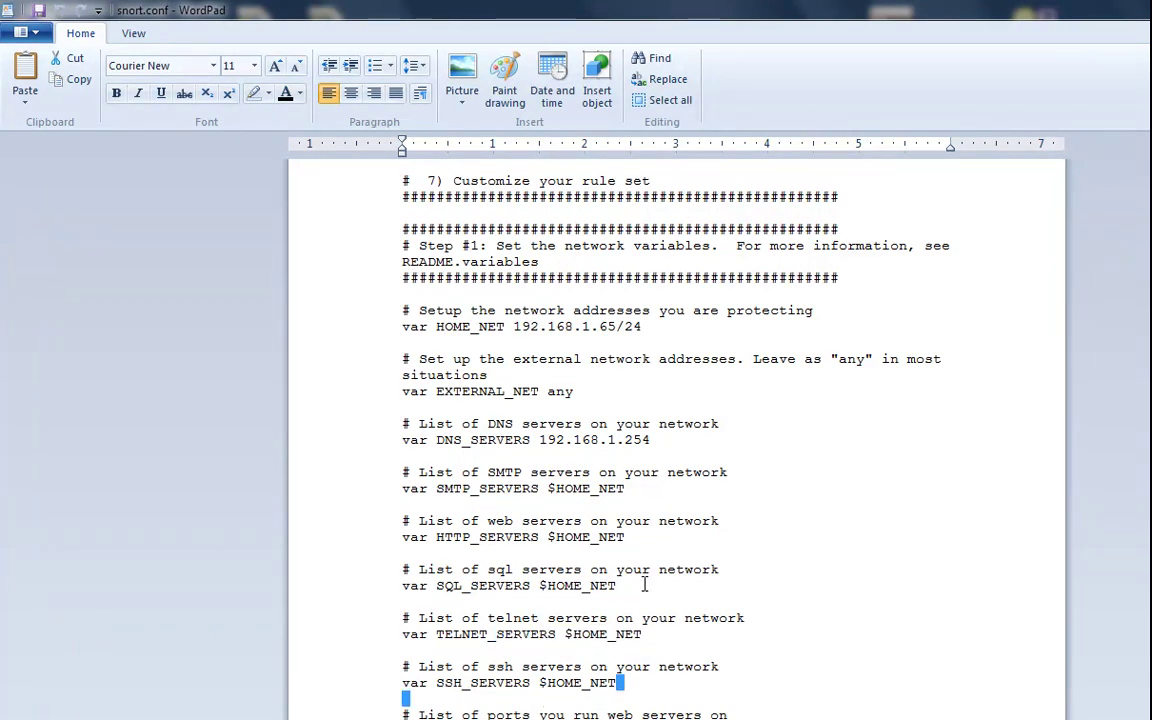
# Examine the absolute rules paths set for RULE_PATH, SO_RULE_PATH and PREPROC_RULE_PATH in snort.conf.
pyautogui.scroll(-5, 645, 569)
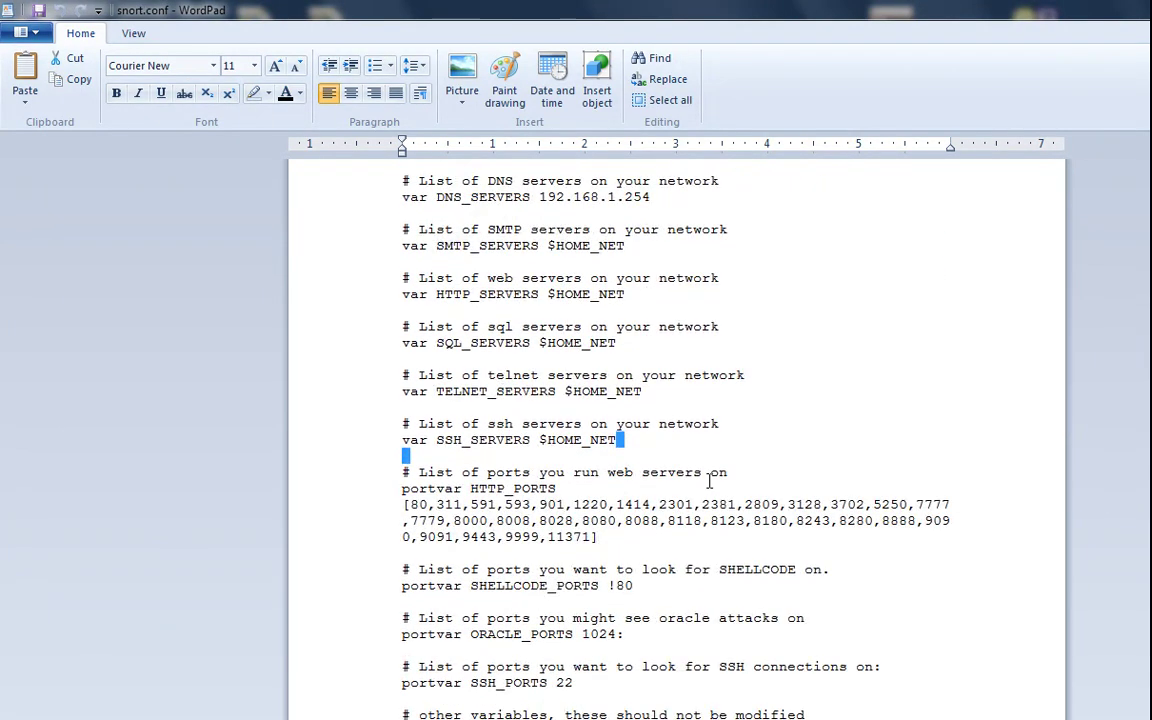
pyautogui.scroll(-10, 708, 481)
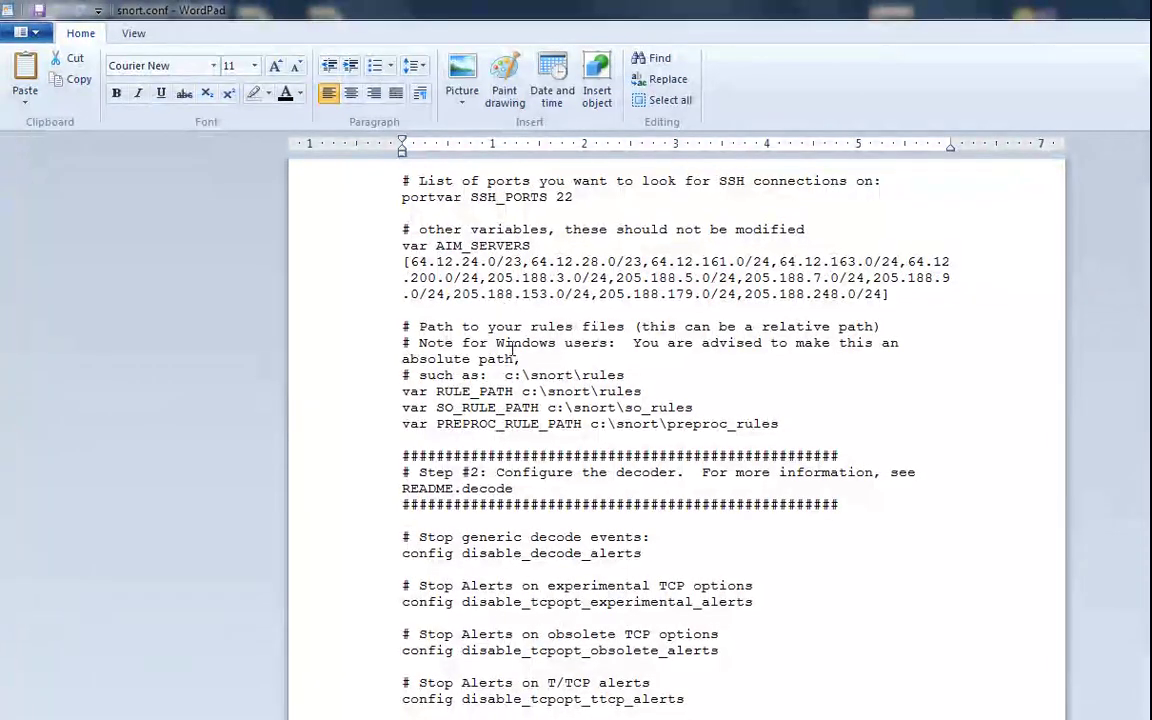
pyautogui.moveTo(506, 375); pyautogui.dragTo(628, 383)
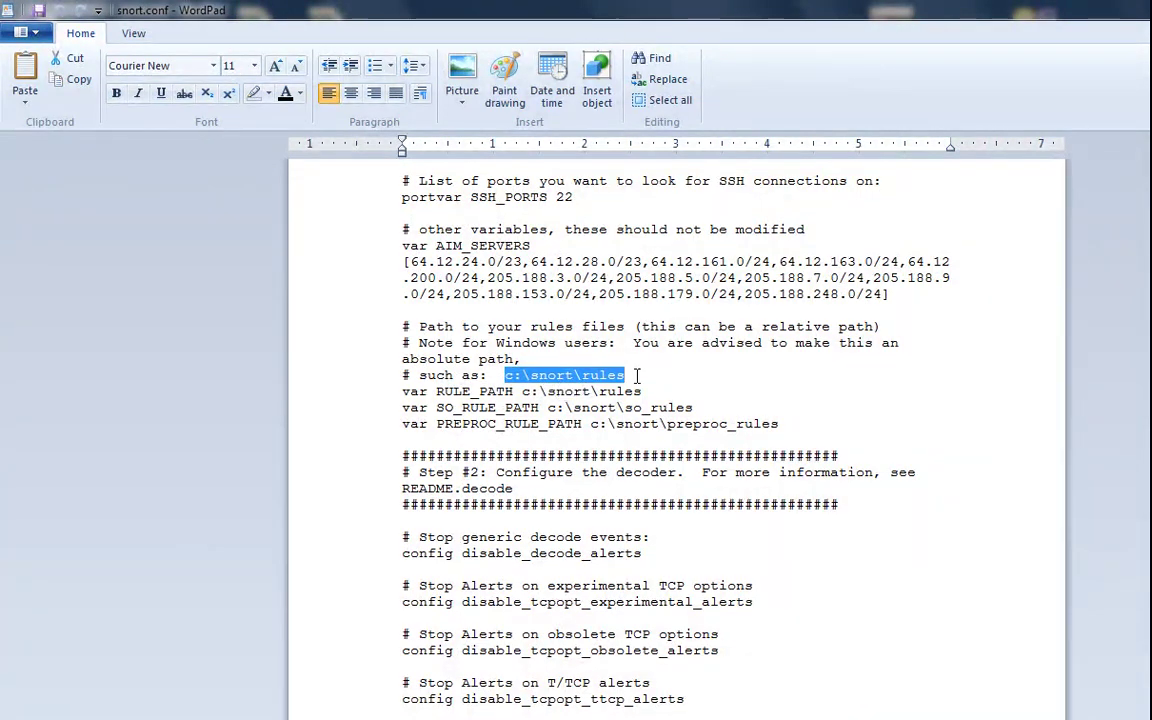
pyautogui.moveTo(641, 391); pyautogui.dragTo(480, 392)
pyautogui.click(525, 400)
pyautogui.moveTo(548, 407); pyautogui.dragTo(594, 432)
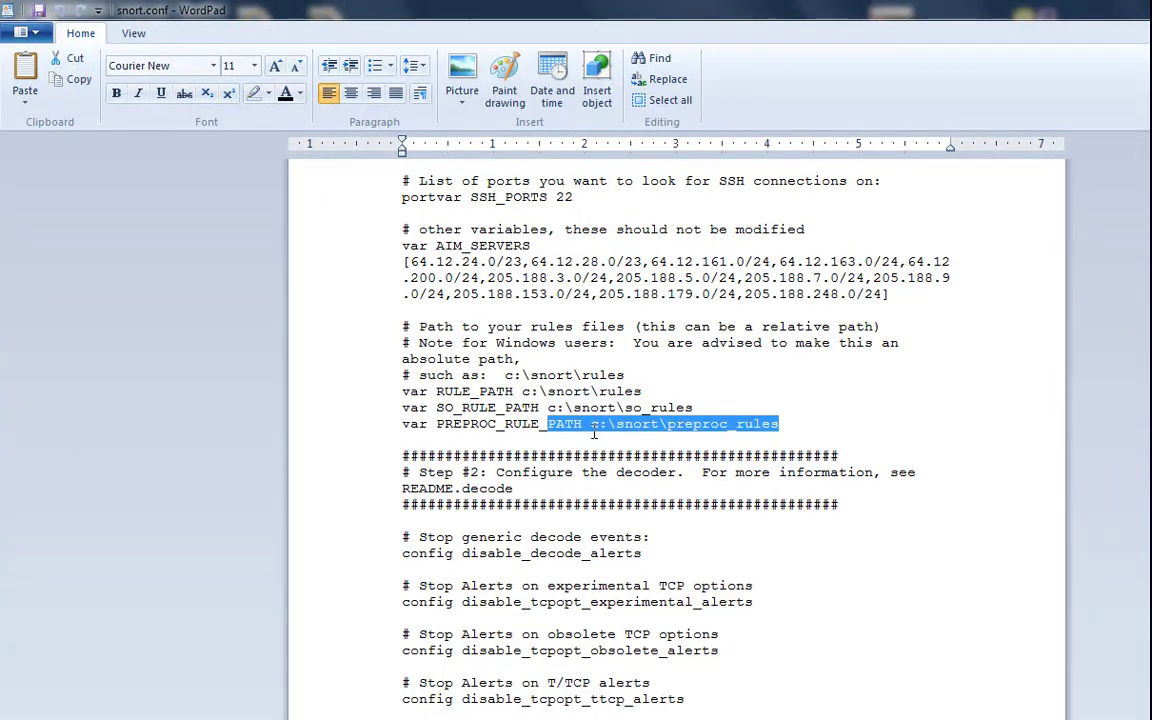
# Read through the Step #2 decoder settings in snort.conf, down to the ignored ports.
pyautogui.scroll(-3, 633, 422)
pyautogui.scroll(-1, 640, 416)
pyautogui.click(650, 424)
pyautogui.scroll(-2, 648, 418)
pyautogui.scroll(-1, 645, 414)
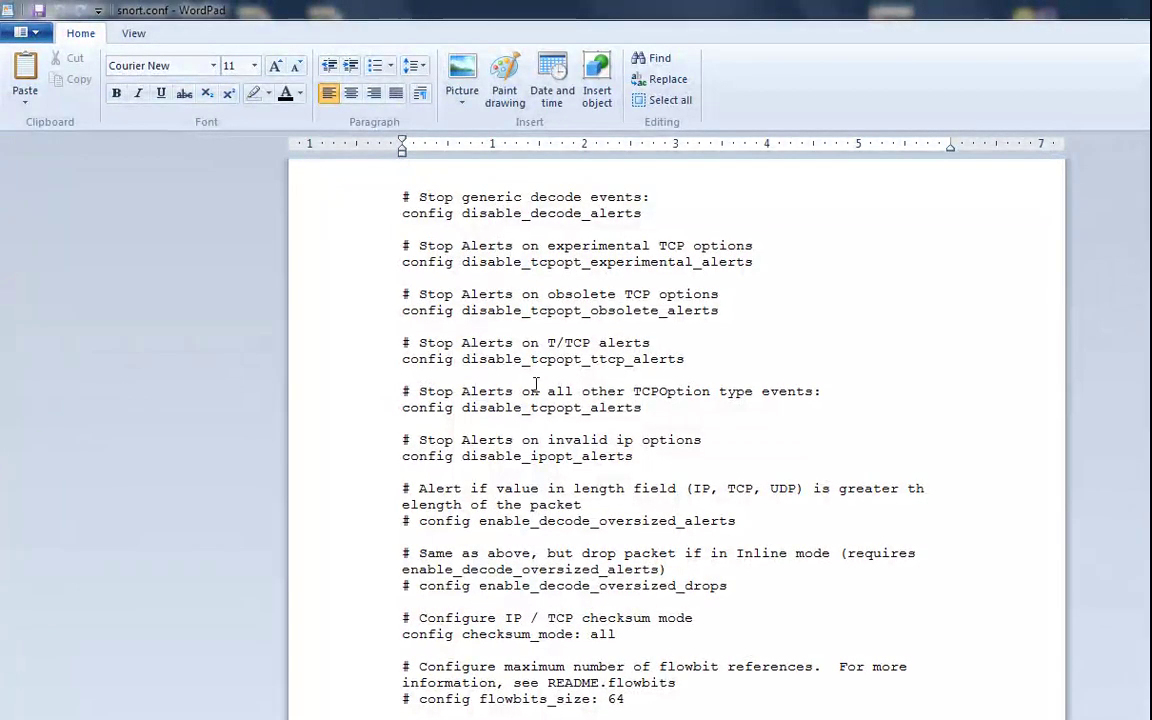
pyautogui.scroll(-5, 540, 383)
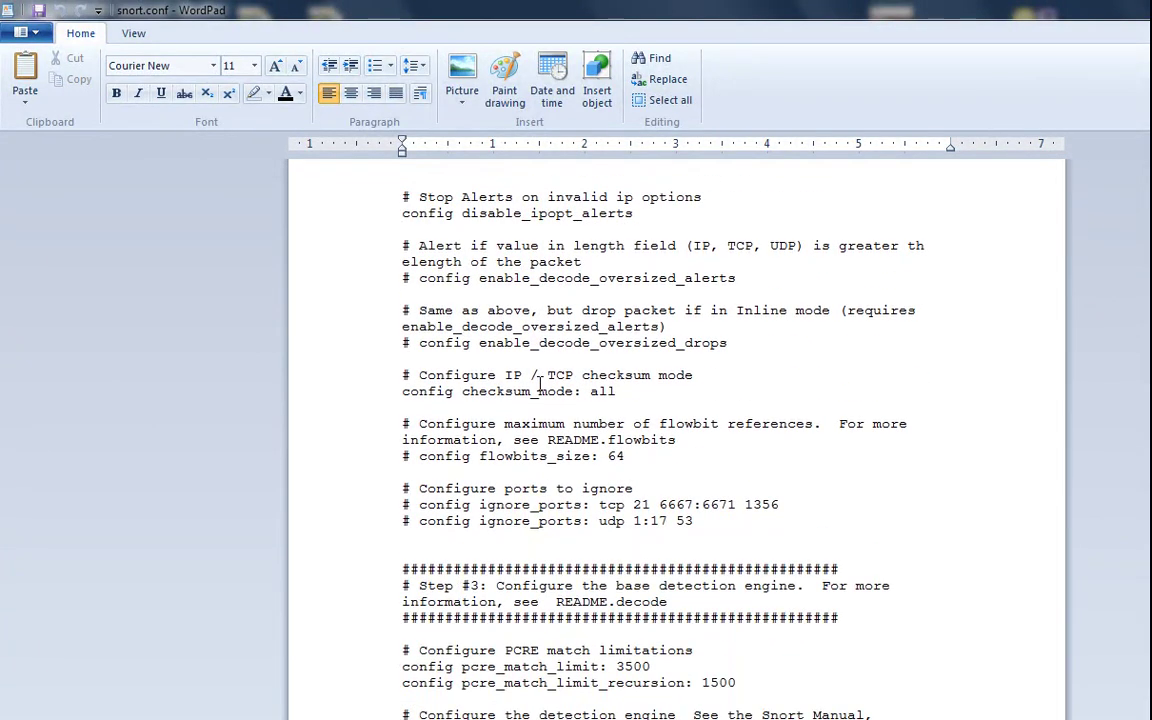
pyautogui.scroll(-1, 540, 383)
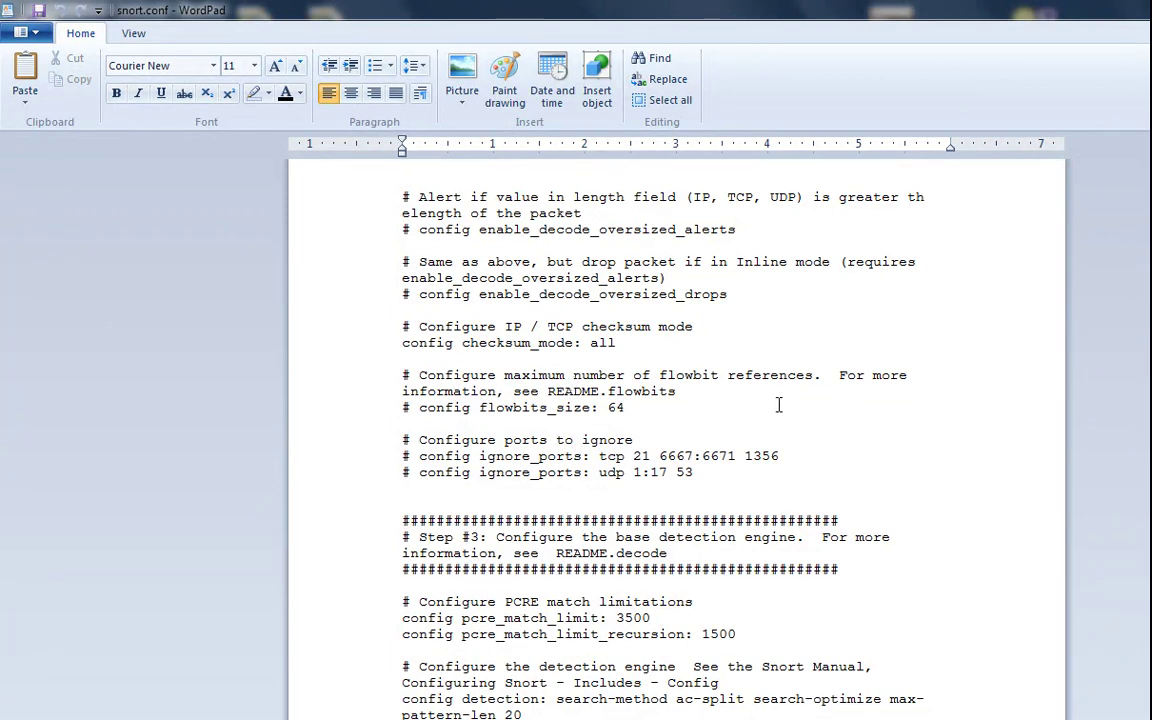
# Restore the maximized snort.conf window to a smaller size and bring the Step #4 dynamic loaded libraries section into view.
pyautogui.moveTo(1018, 12); pyautogui.dragTo(555, 36)
pyautogui.scroll(-4, 636, 265)
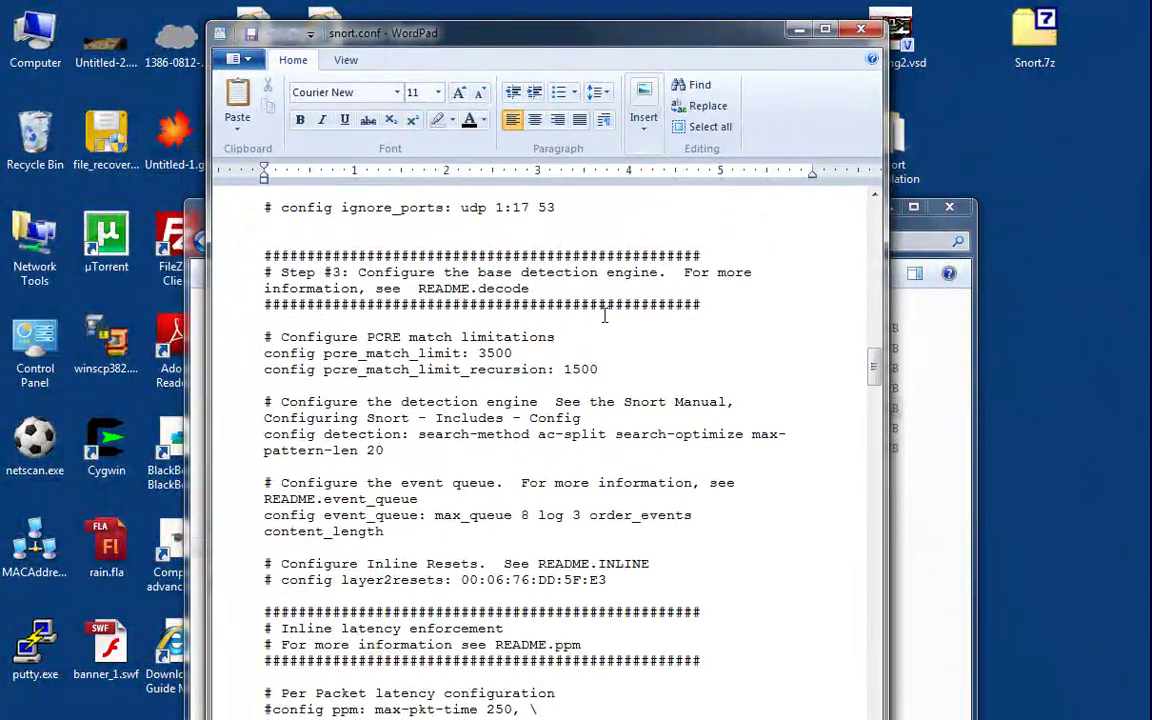
pyautogui.scroll(-7, 604, 316)
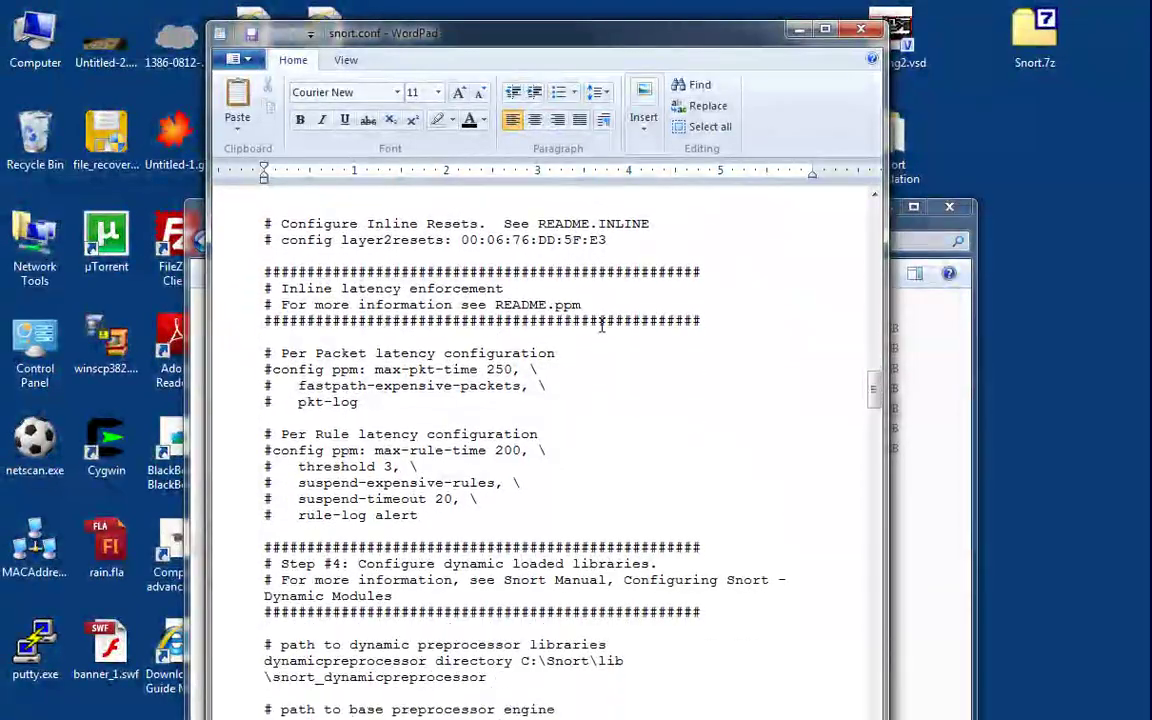
pyautogui.scroll(-3, 602, 324)
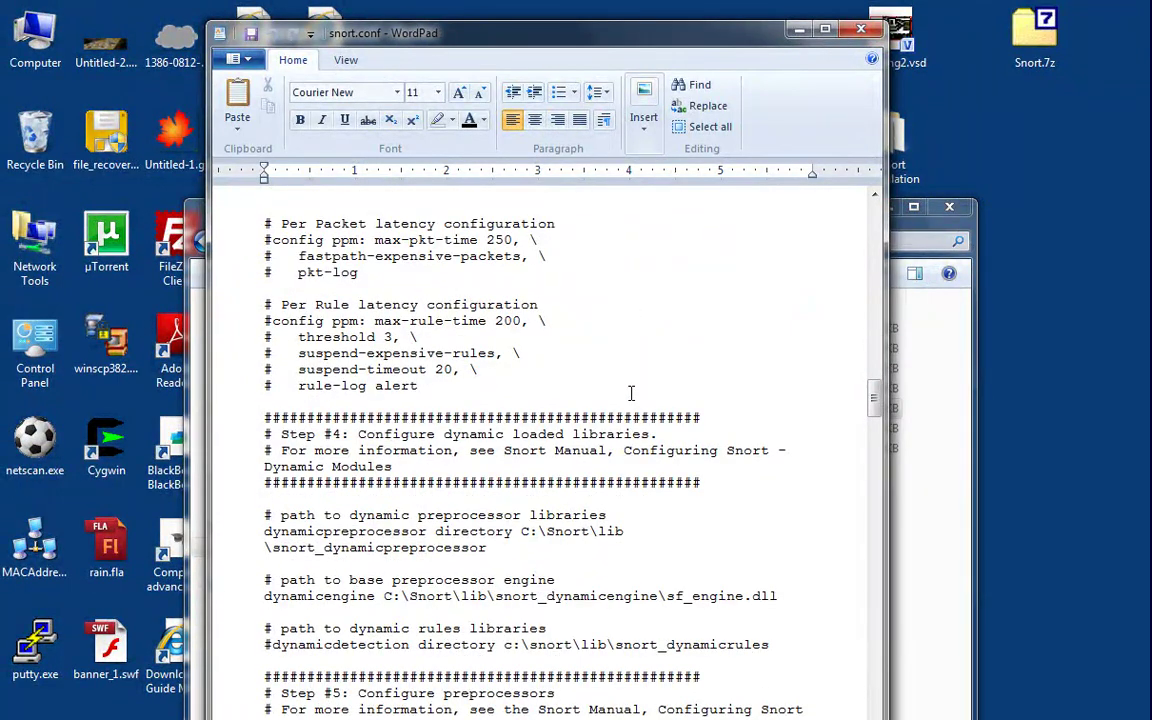
pyautogui.scroll(-1, 631, 393)
# Add a trailing backslash to the dynamicpreprocessor directory path and remove it again.
pyautogui.moveTo(521, 483); pyautogui.dragTo(588, 501)
pyautogui.click(620, 497)
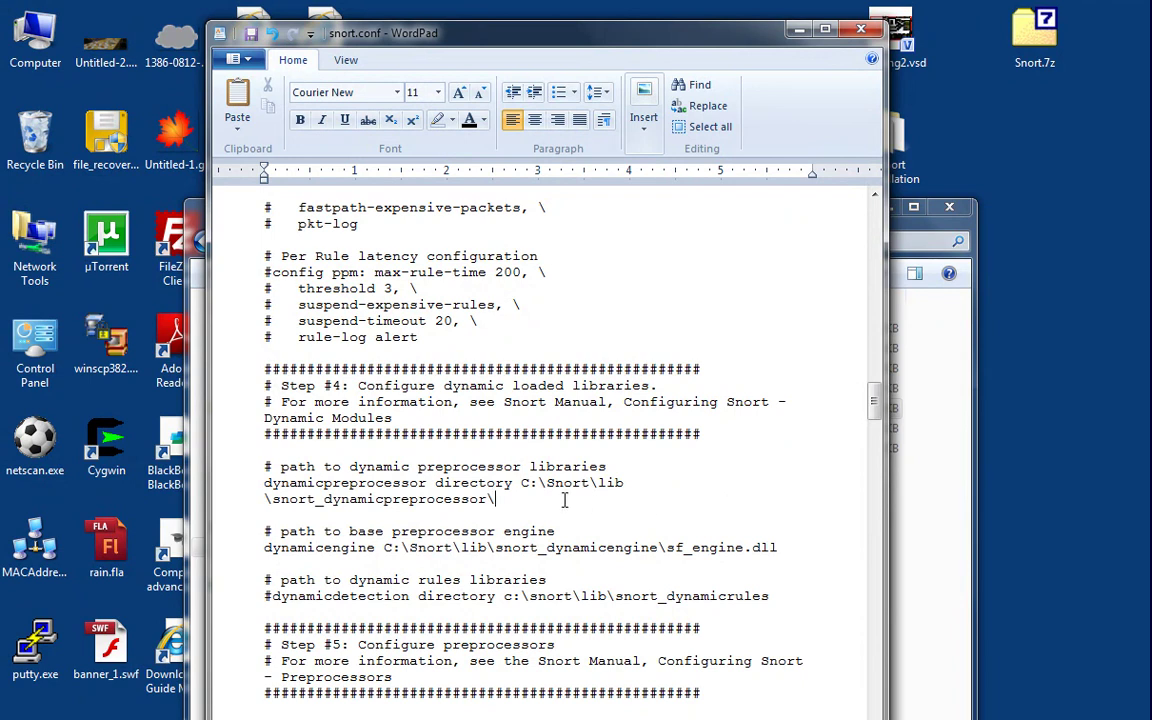
pyautogui.moveTo(514, 483); pyautogui.dragTo(435, 485)
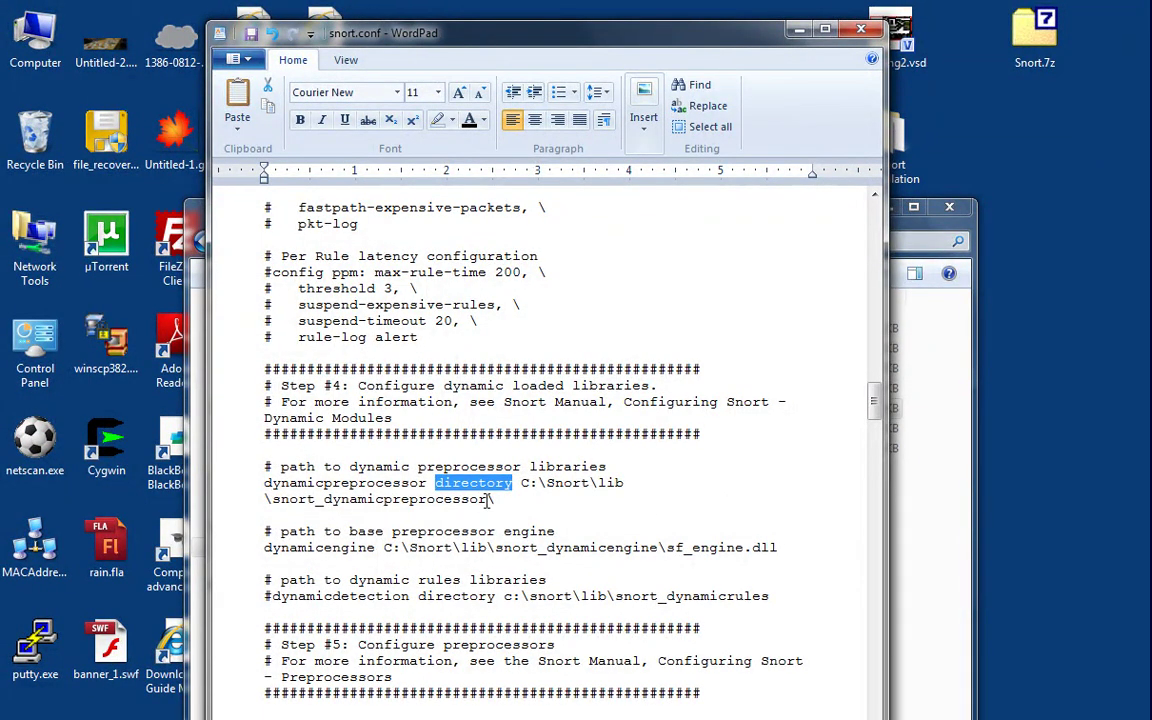
pyautogui.click(527, 502)
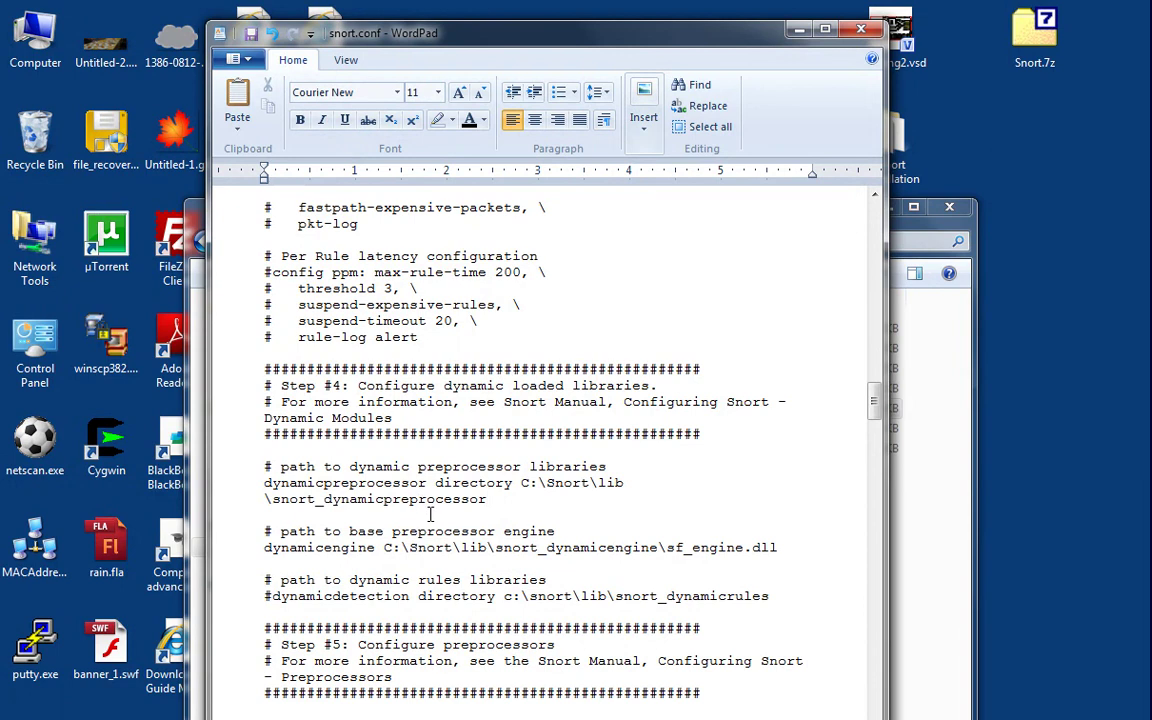
# Examine the dynamicengine path to the base preprocessor engine, including its sf_engine.dll file name.
pyautogui.moveTo(555, 537); pyautogui.dragTo(425, 540)
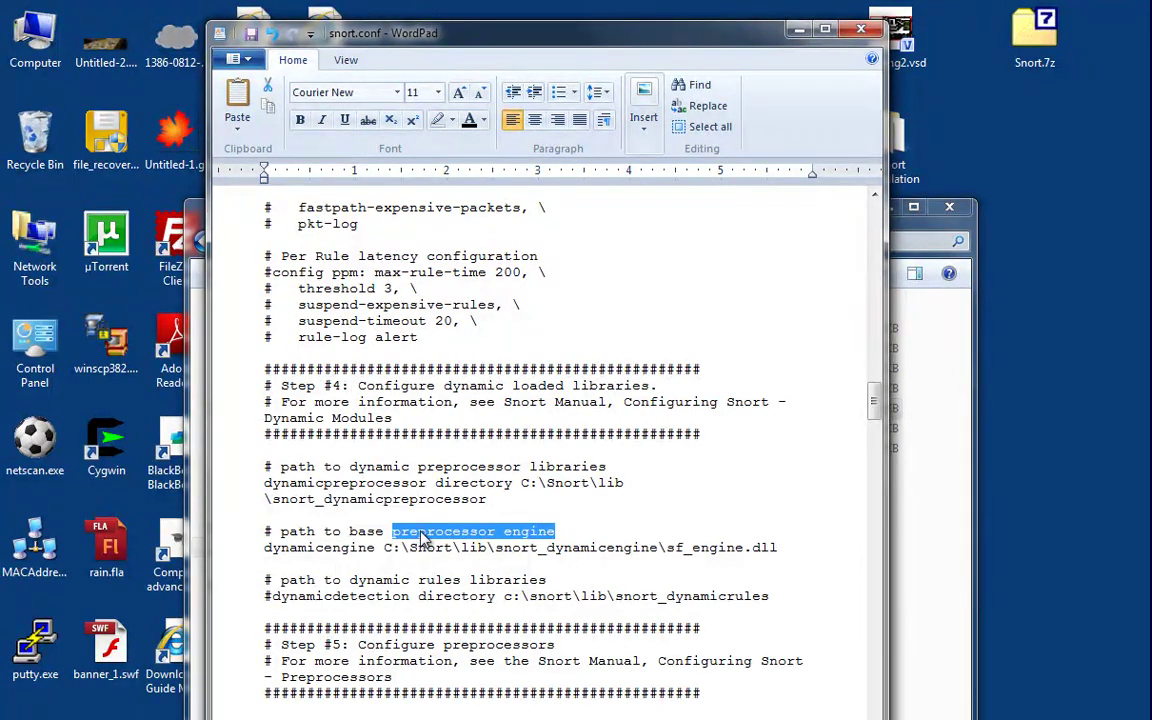
pyautogui.click(777, 548)
pyautogui.moveTo(777, 548); pyautogui.dragTo(667, 550)
pyautogui.click(697, 503)
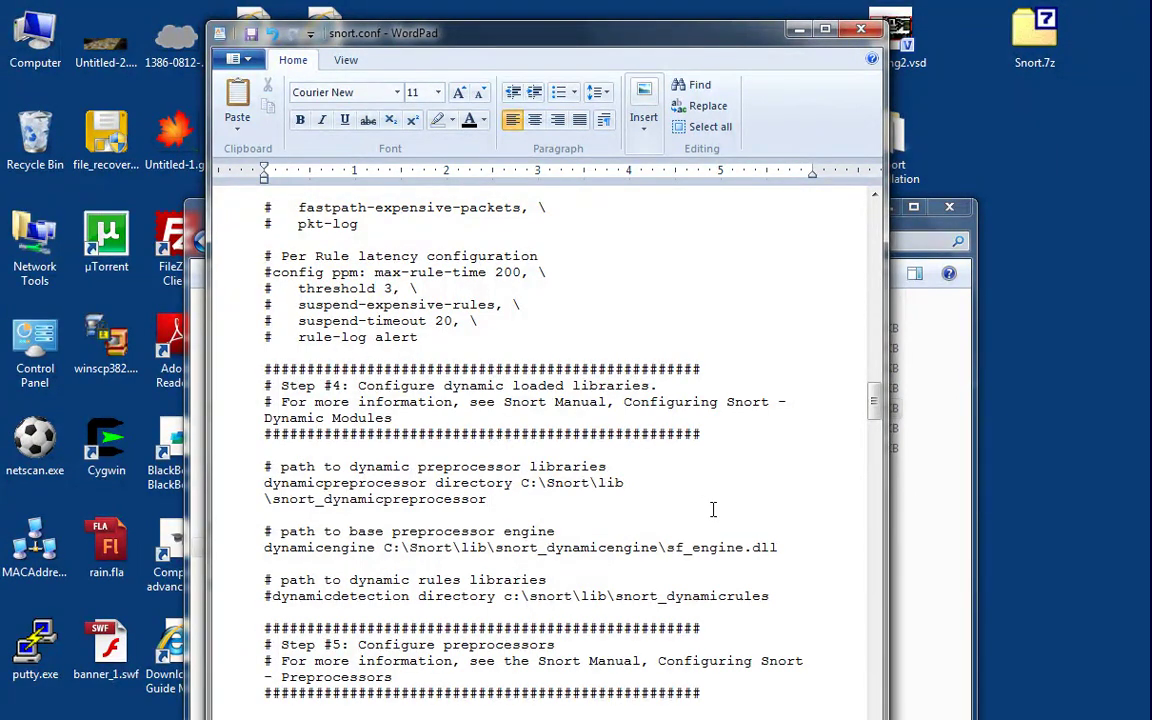
pyautogui.doubleClick(768, 549)
pyautogui.click(790, 548)
# Search snort.conf for "output" to reach the Step #6 output plugins section, and close the search.
pyautogui.scroll(-9, 400, 598)
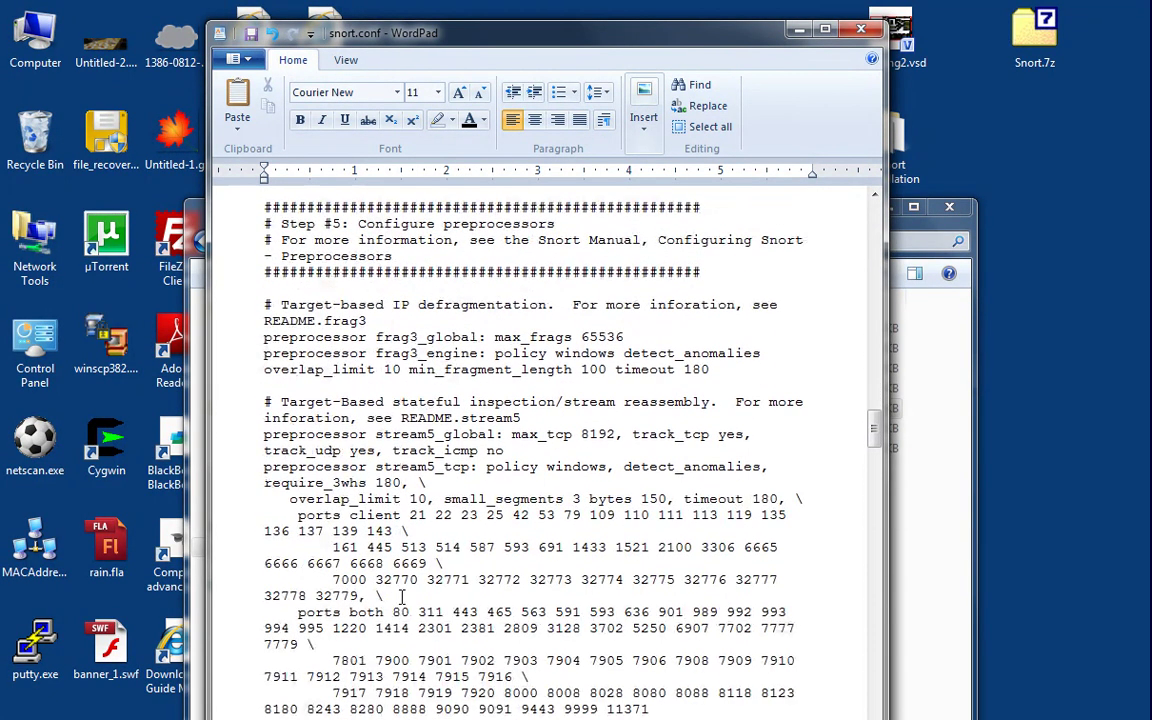
pyautogui.scroll(-3, 403, 597)
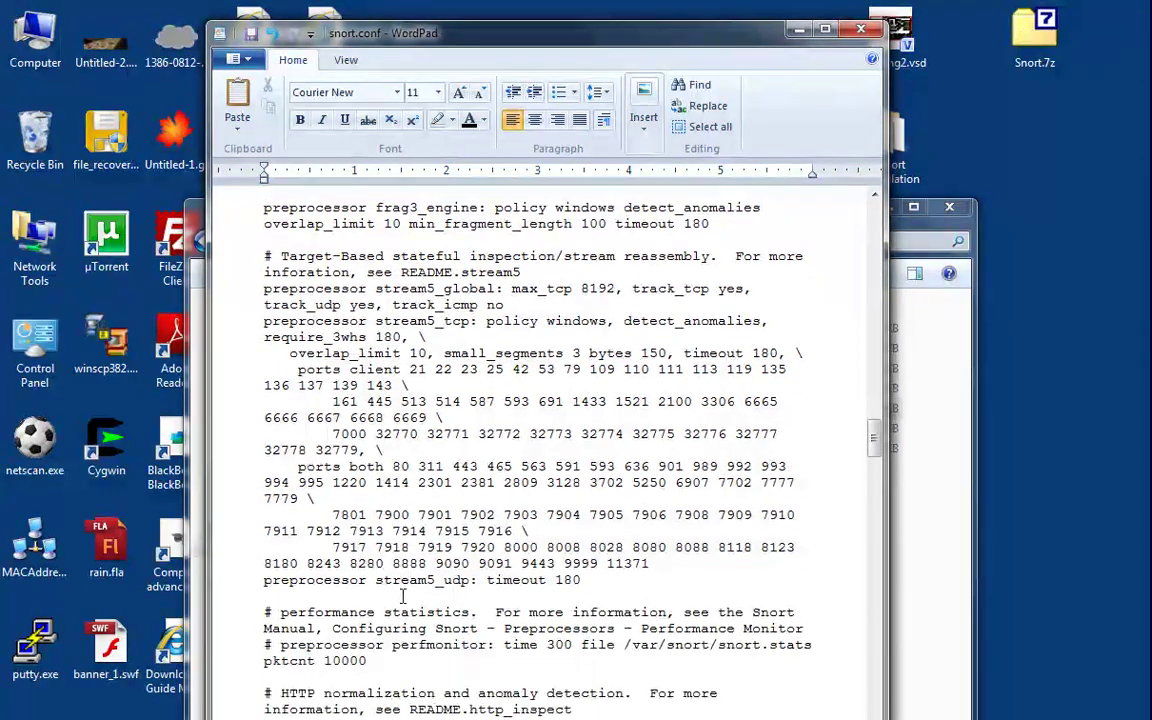
pyautogui.scroll(-9, 403, 597)
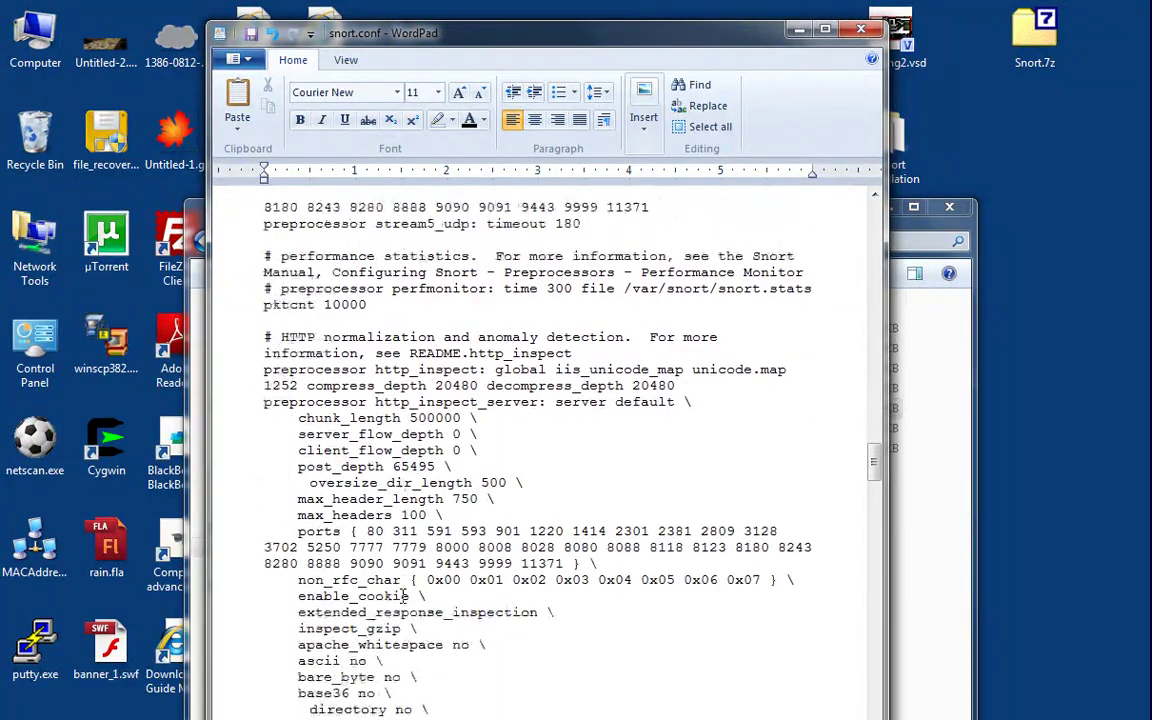
pyautogui.scroll(-17, 403, 597)
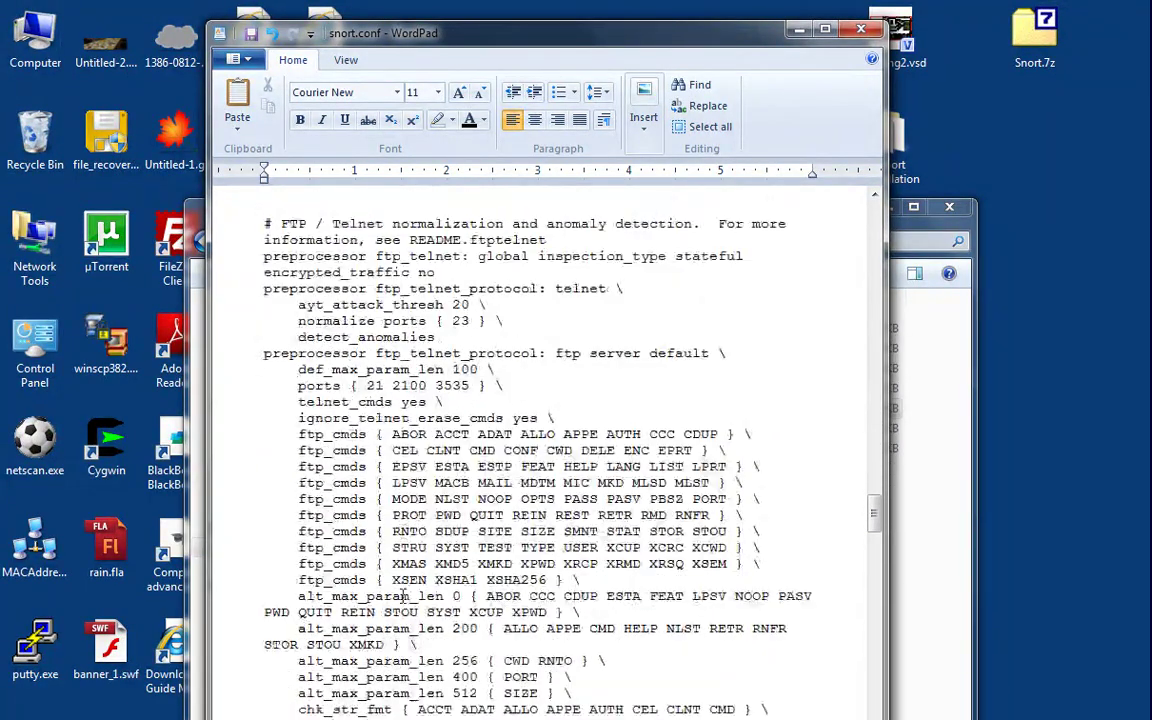
pyautogui.scroll(-6, 403, 597)
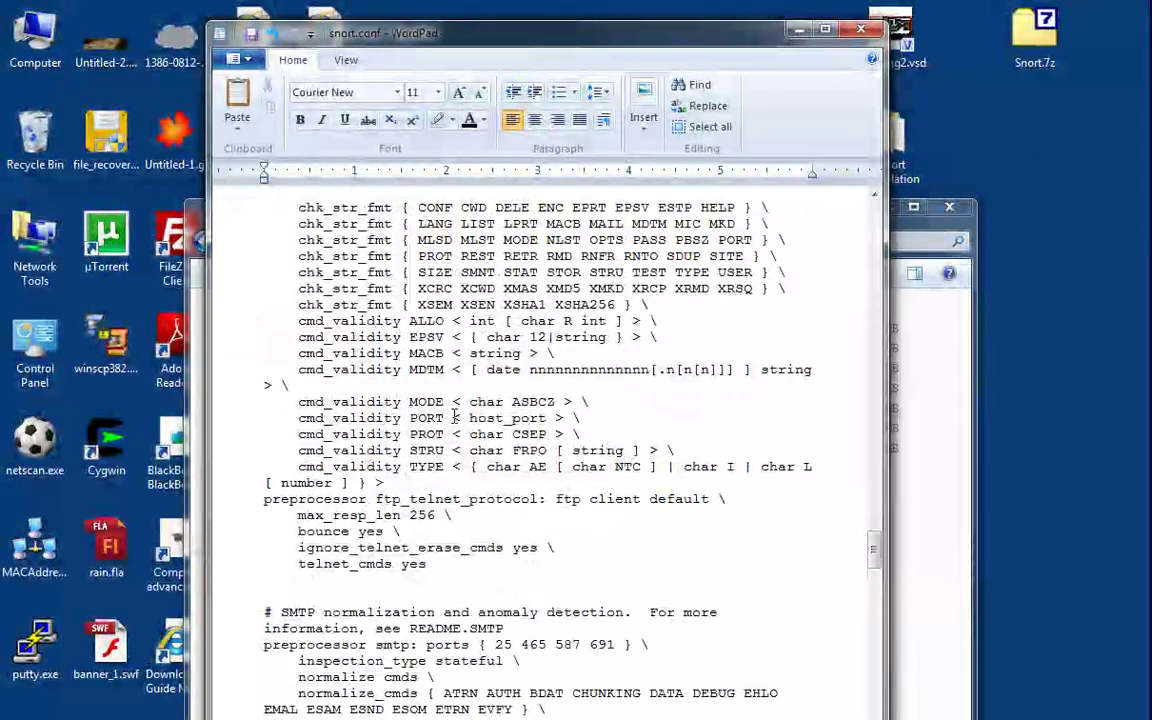
pyautogui.hotkey('ctrl', 'f')
pyautogui.write('output')
pyautogui.press('Return')
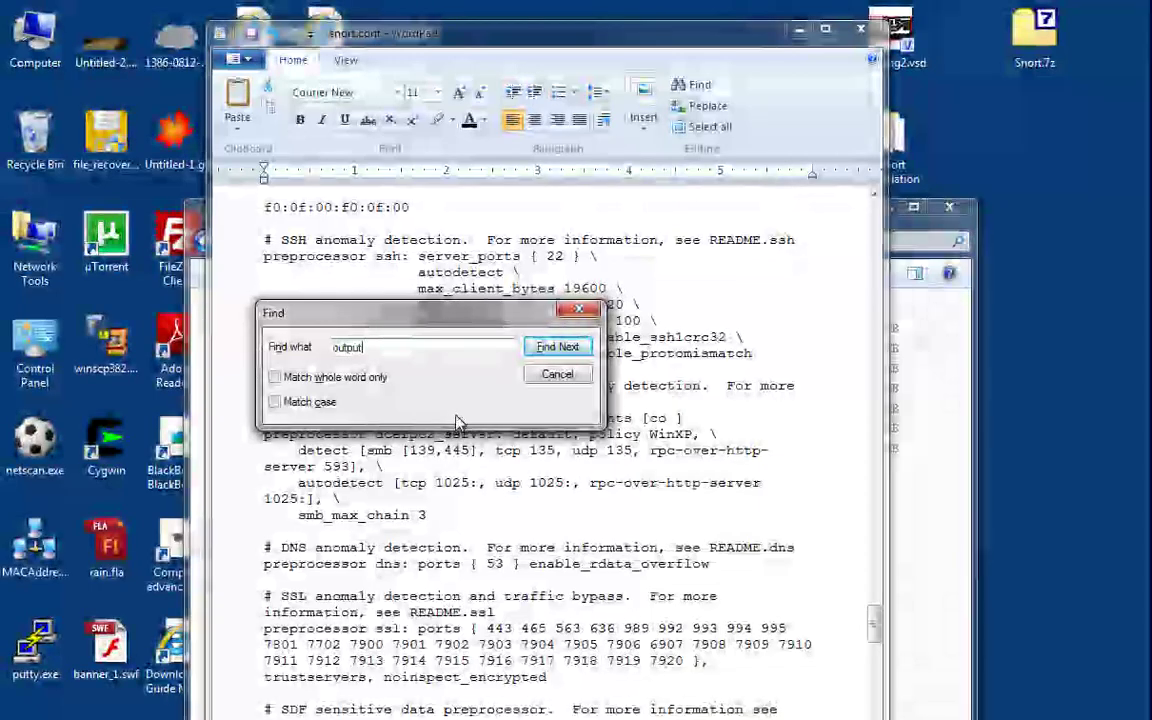
pyautogui.press('Return')
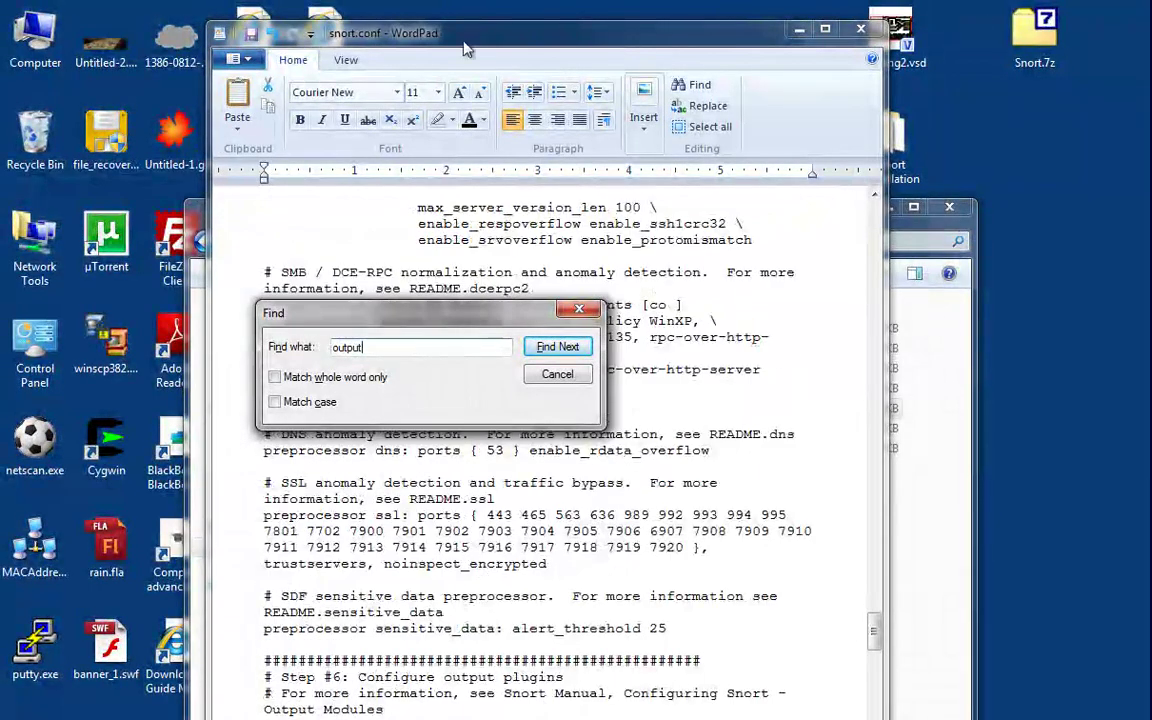
pyautogui.click(578, 312)
# Examine the output plugin settings and the include lines for classification.config and reference.config.
pyautogui.moveTo(582, 45); pyautogui.dragTo(583, 34)
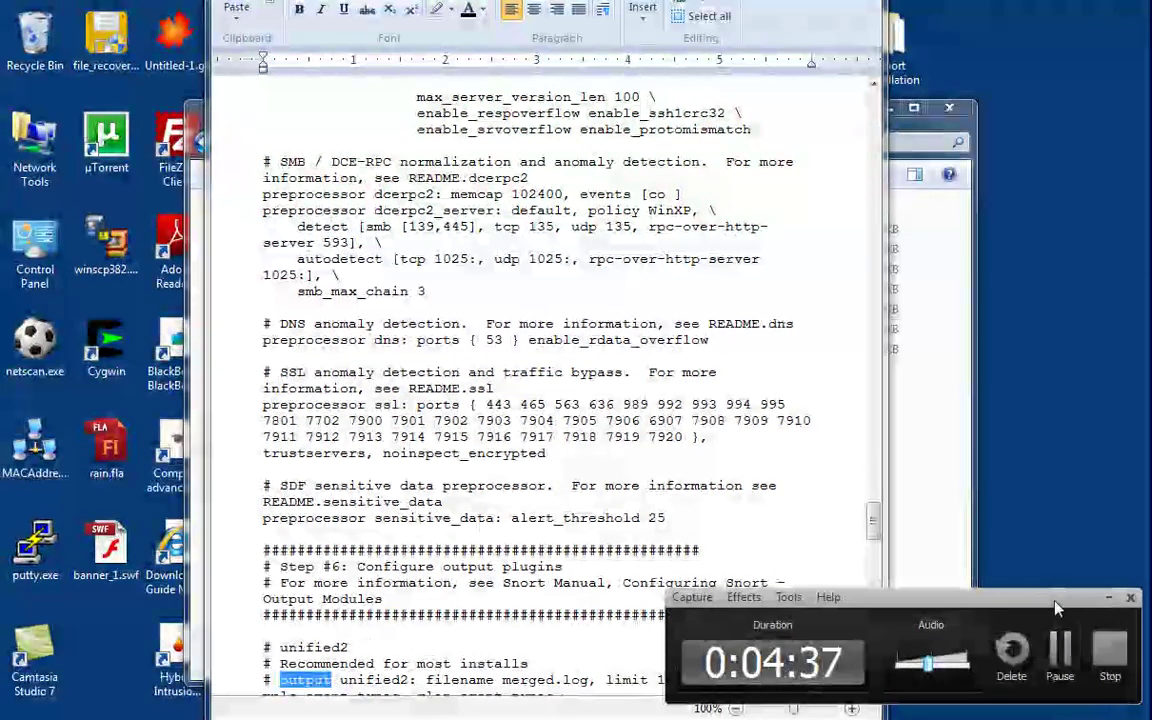
pyautogui.click(1108, 597)
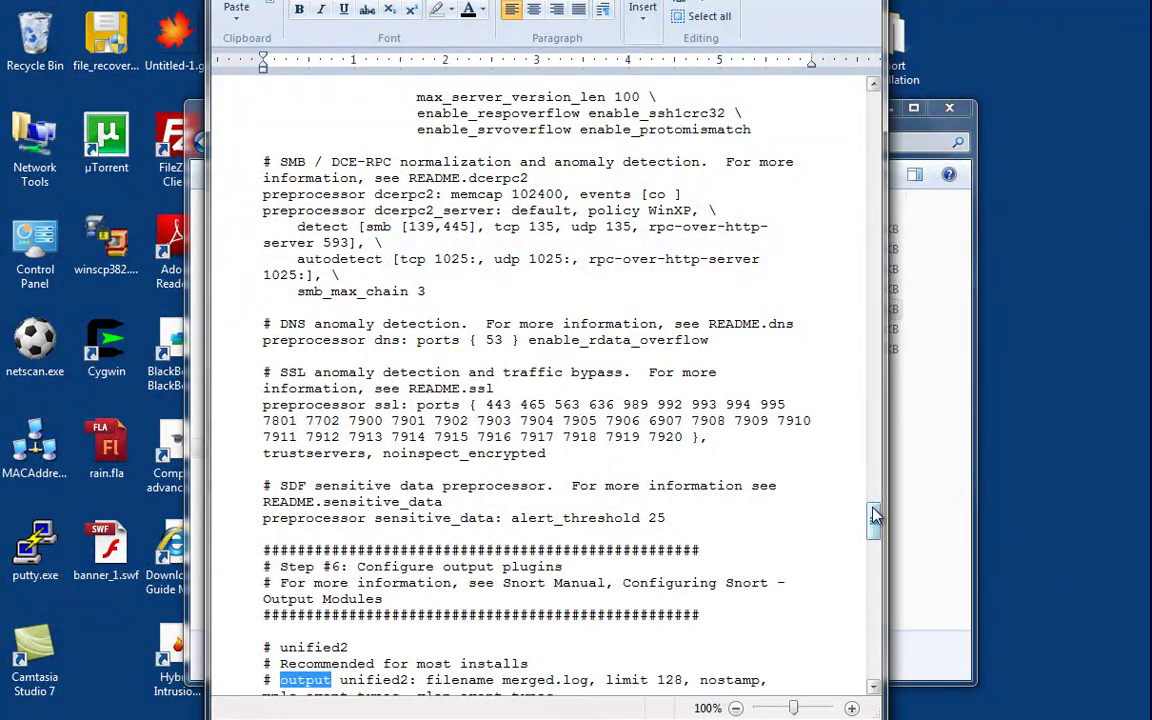
pyautogui.scroll(-5, 875, 518)
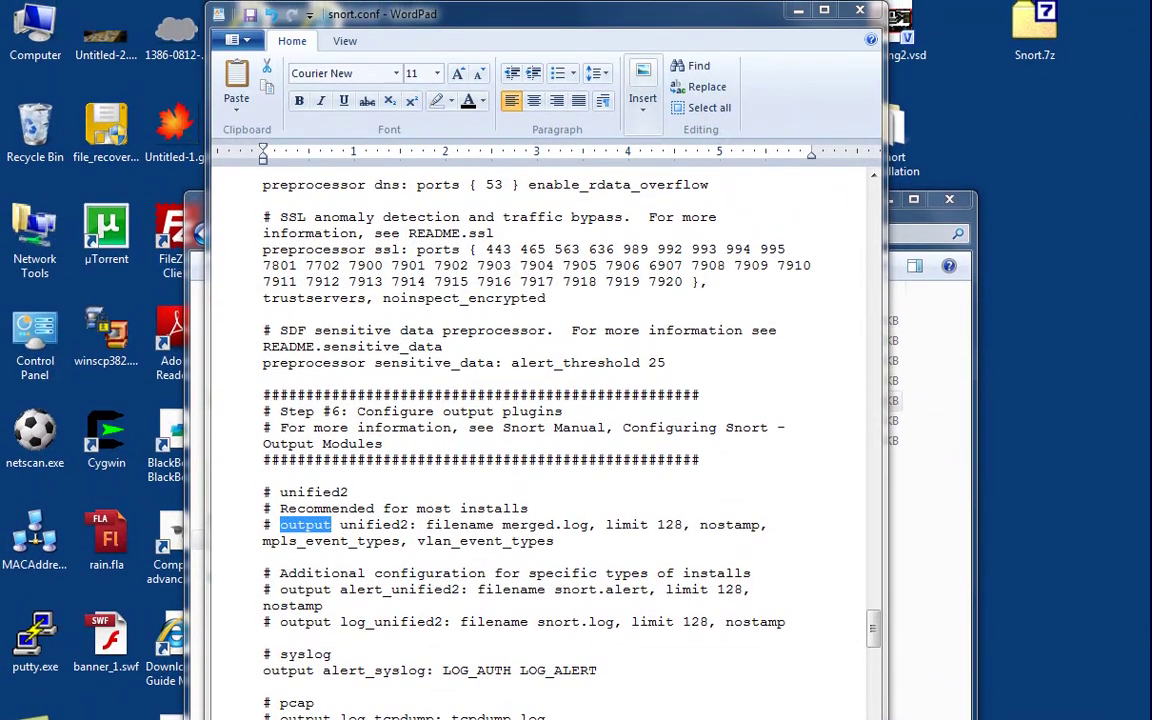
pyautogui.scroll(-15, 873, 690)
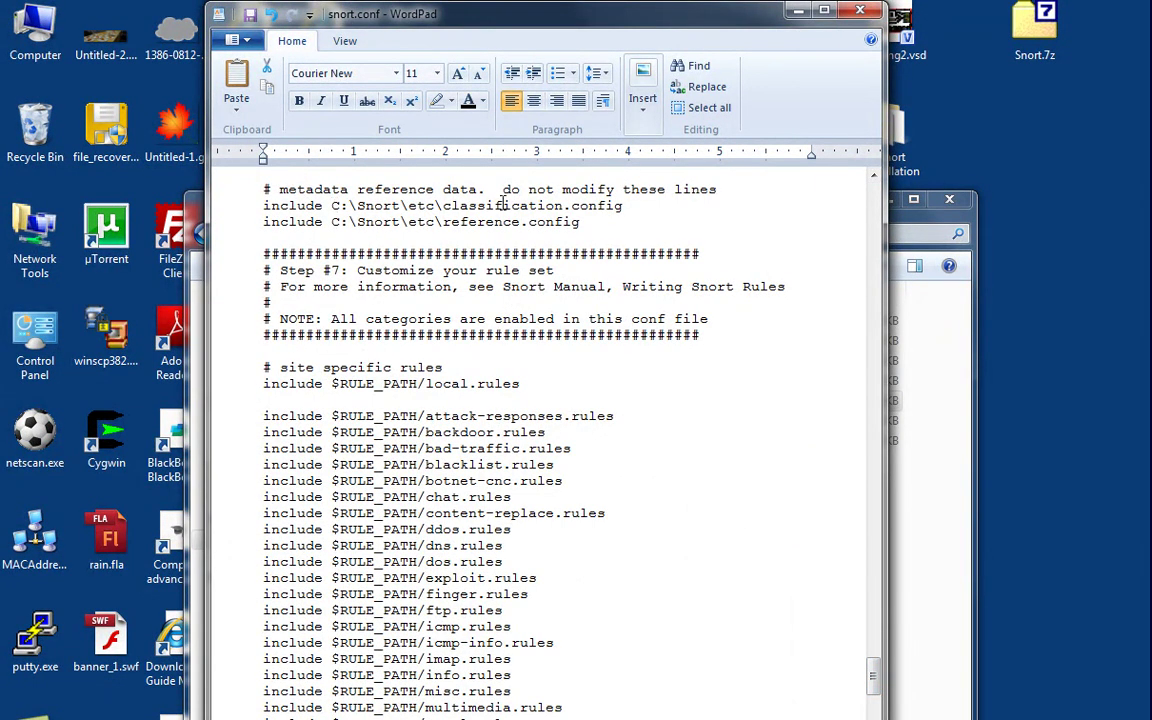
pyautogui.moveTo(580, 221)
pyautogui.mouseDown()
pyautogui.moveTo(335, 214)
pyautogui.moveTo(585, 205)
pyautogui.mouseUp()
pyautogui.scroll(-2, 590, 254)
pyautogui.scroll(10, 590, 254)
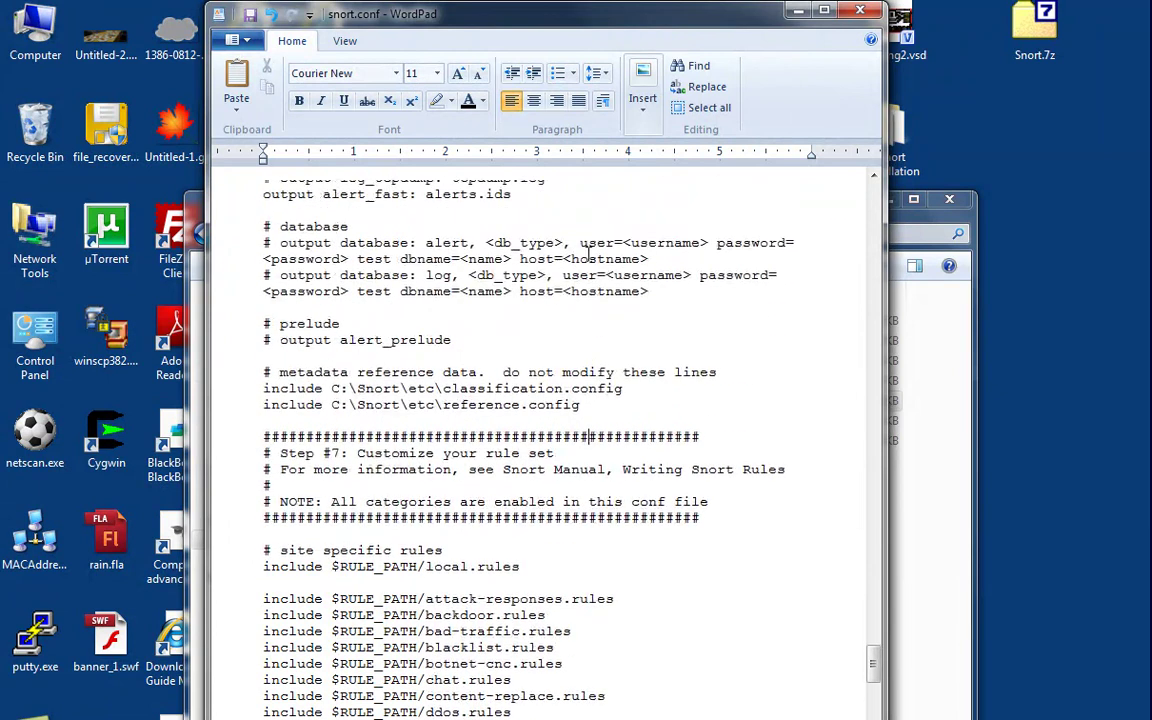
# Copy the file name alerts.ids from the output alert_fast line and select that whole line.
pyautogui.moveTo(565, 400); pyautogui.dragTo(258, 400)
pyautogui.moveTo(513, 400); pyautogui.dragTo(426, 400)
pyautogui.rightClick(449, 405)
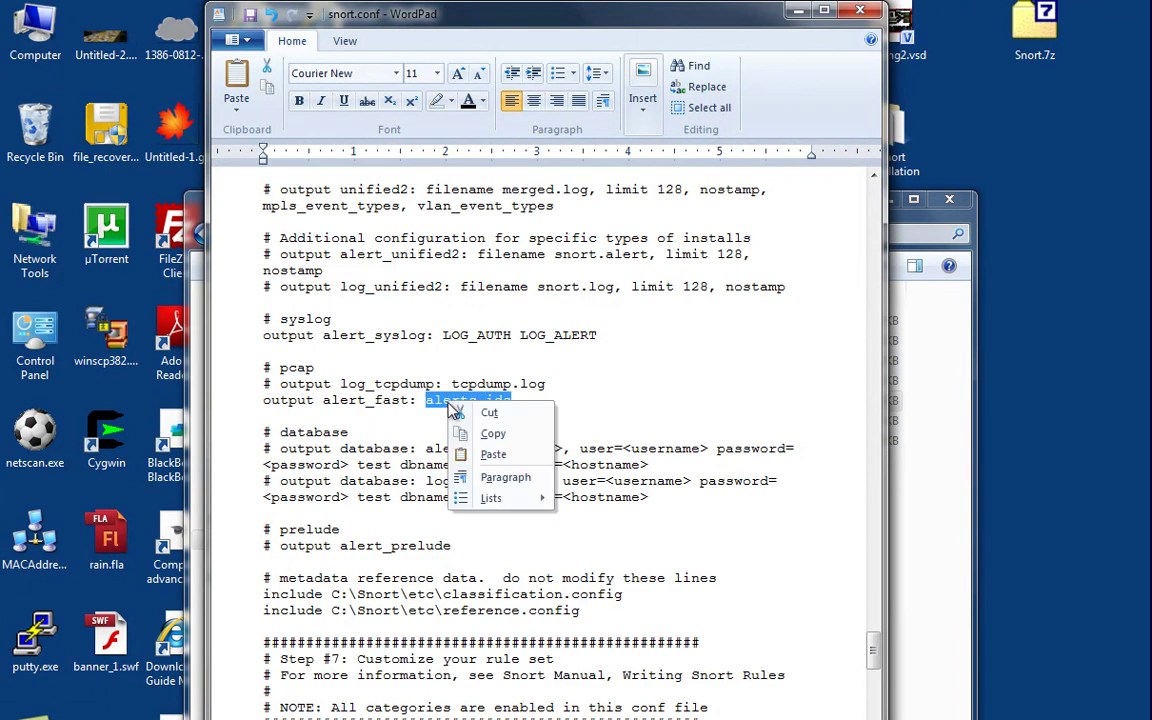
pyautogui.click(493, 433)
pyautogui.click(563, 408)
pyautogui.moveTo(563, 408); pyautogui.dragTo(283, 403)
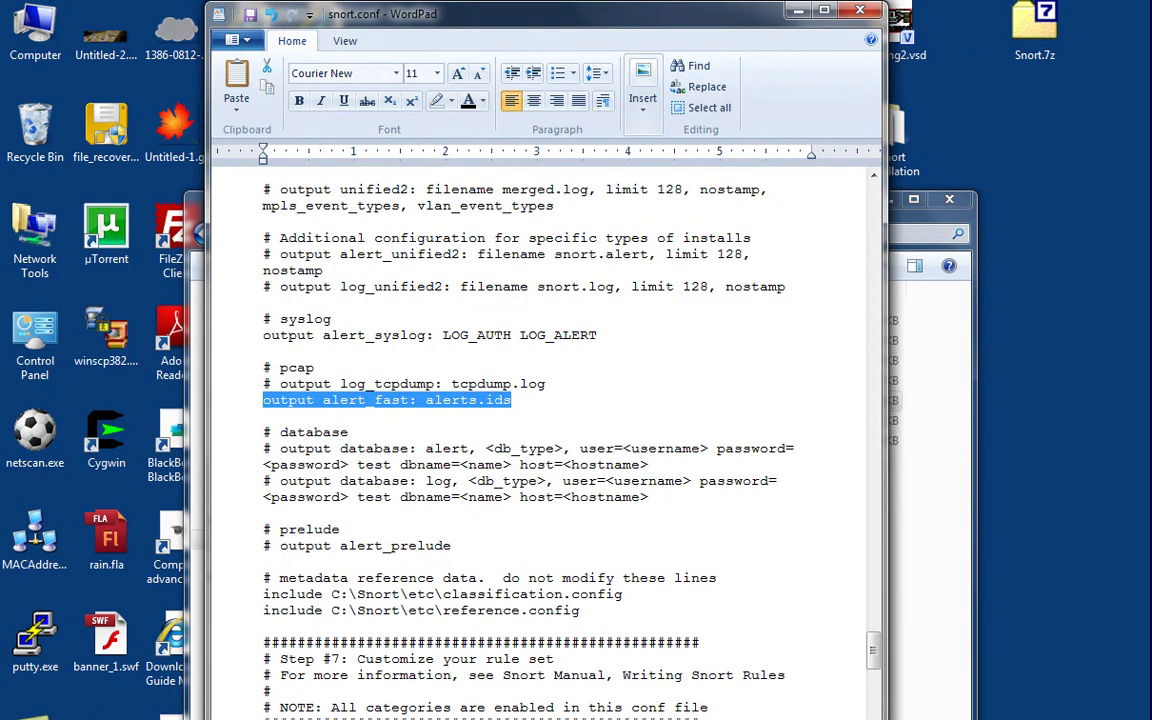
# Switch from snort.conf to the open C:\Snort\log folder window.
pyautogui.moveTo(300, 712)
pyautogui.moveTo(330, 690)
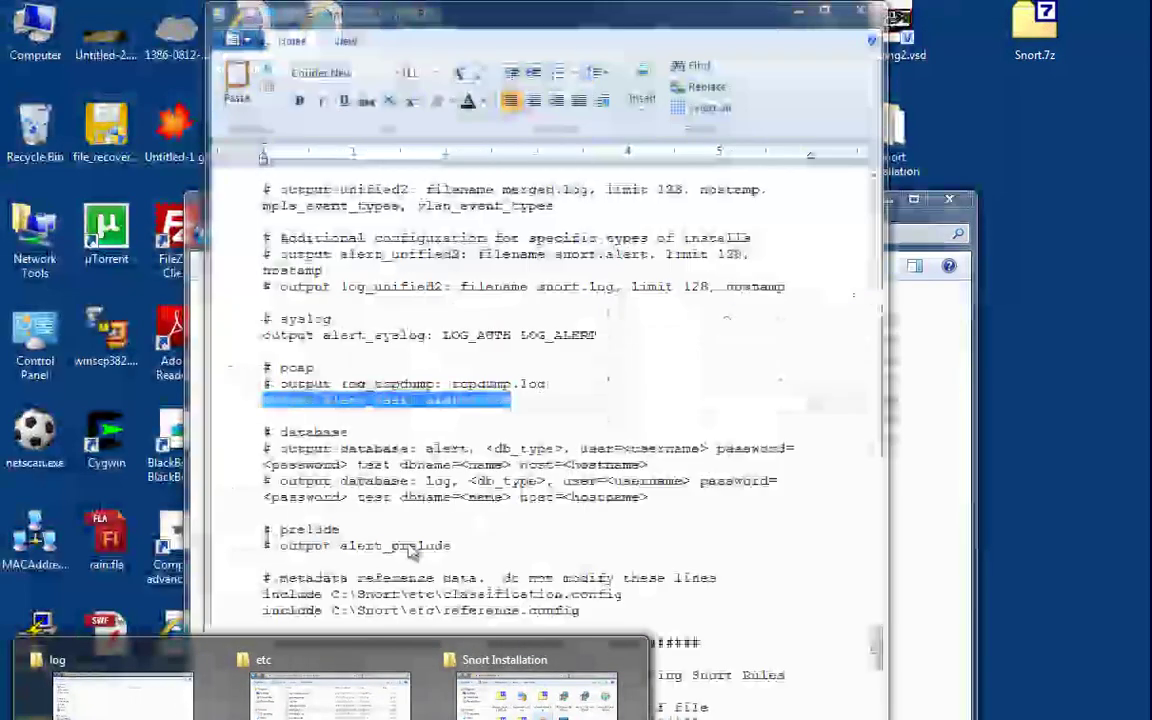
pyautogui.click(160, 695)
pyautogui.rightClick(293, 226)
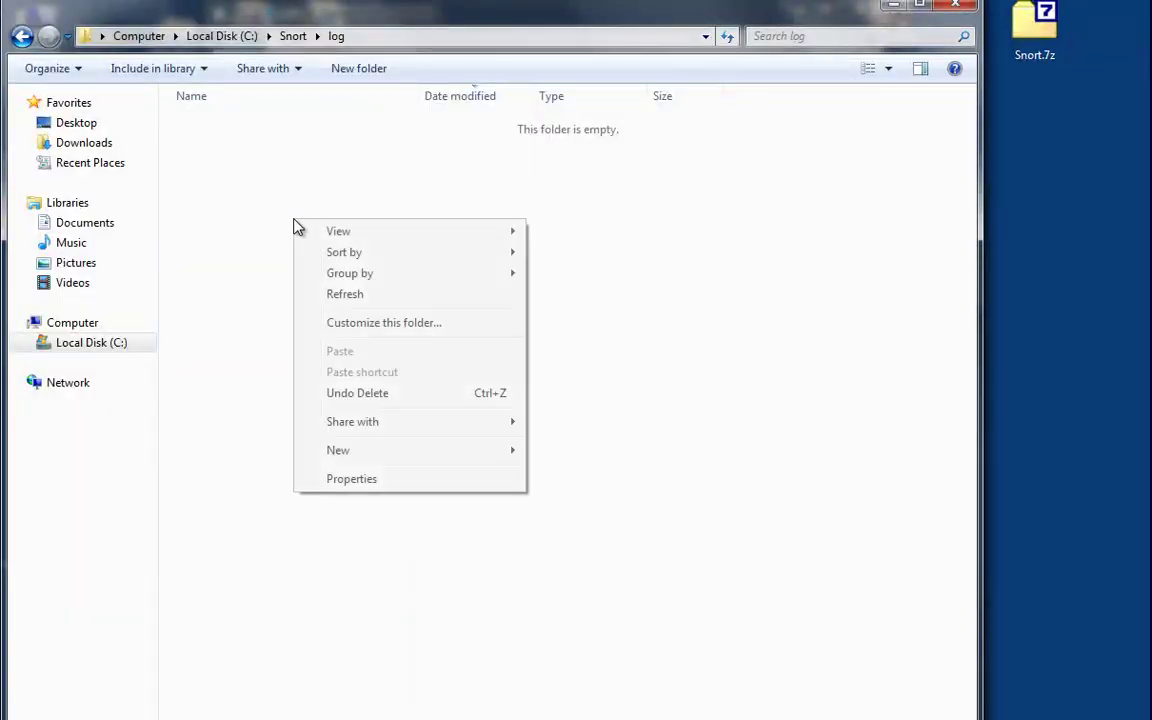
pyautogui.click(290, 200)
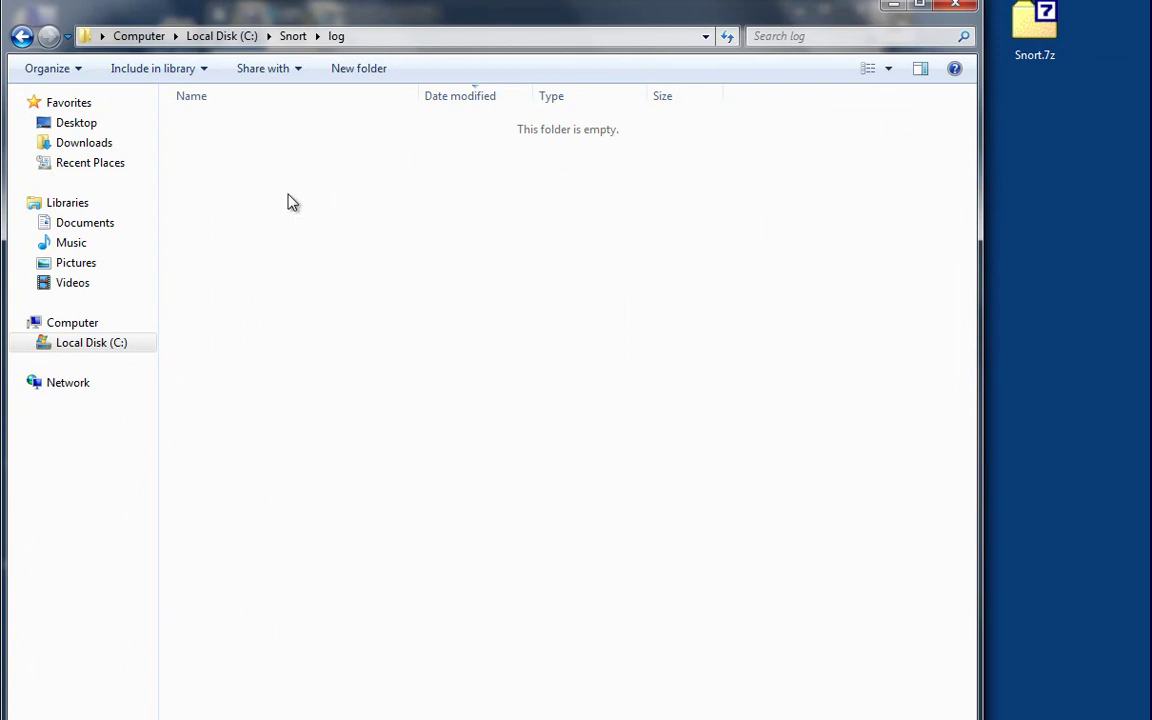
# Open Notepad++ and choose C:\Snort\log as the save location for a new blank file.
pyautogui.press('super')
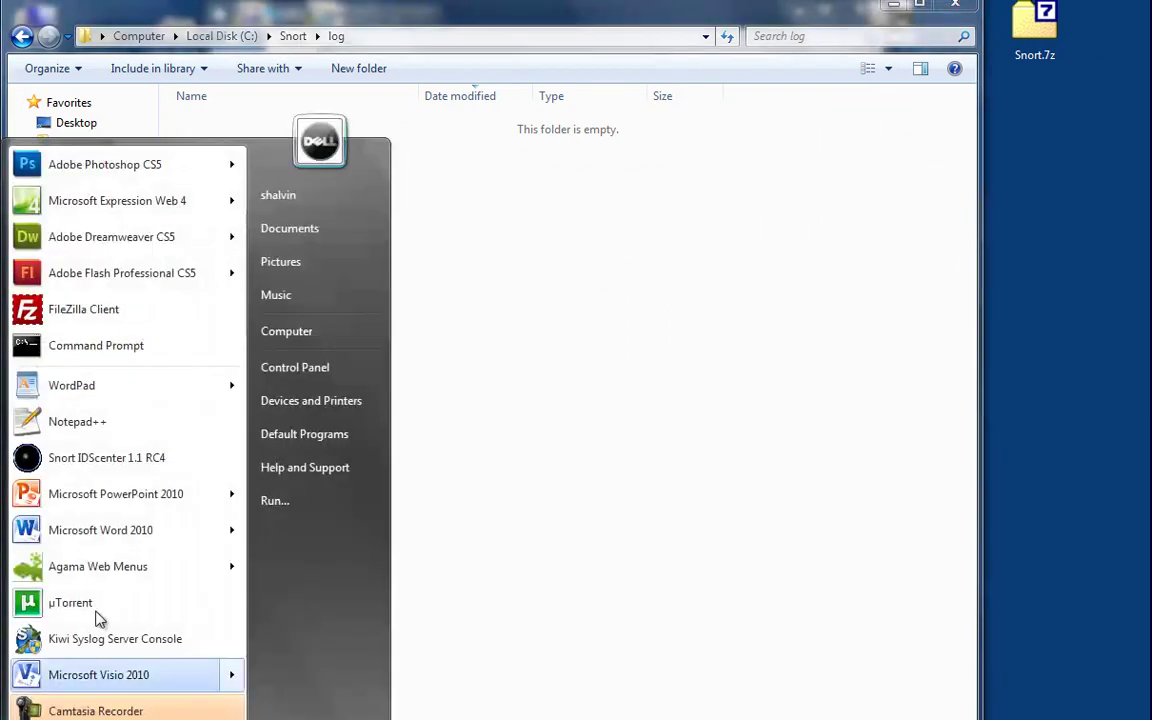
pyautogui.click(128, 422)
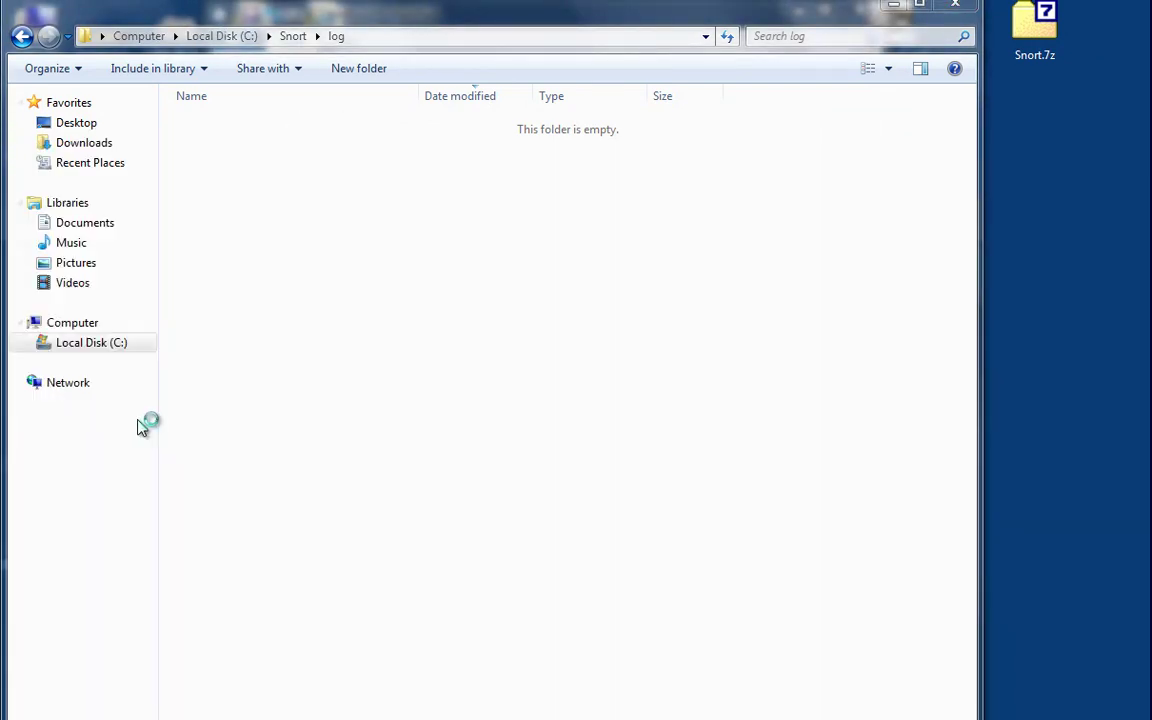
pyautogui.click(108, 198)
pyautogui.click(203, 190)
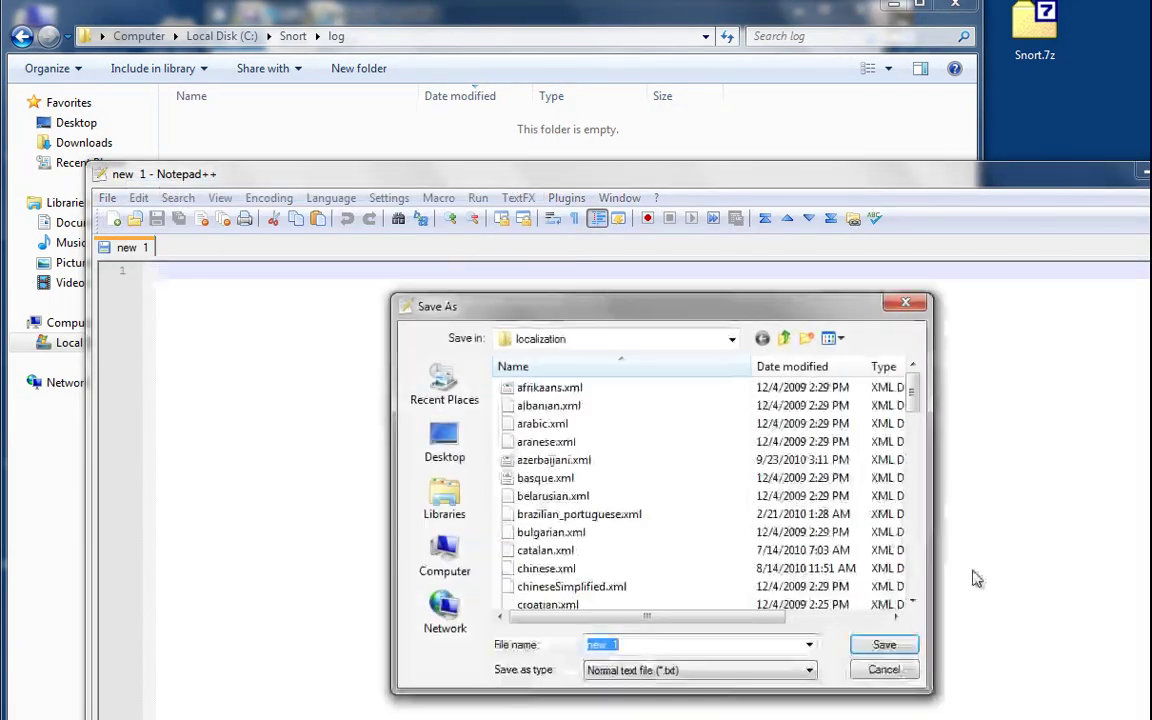
pyautogui.click(786, 339)
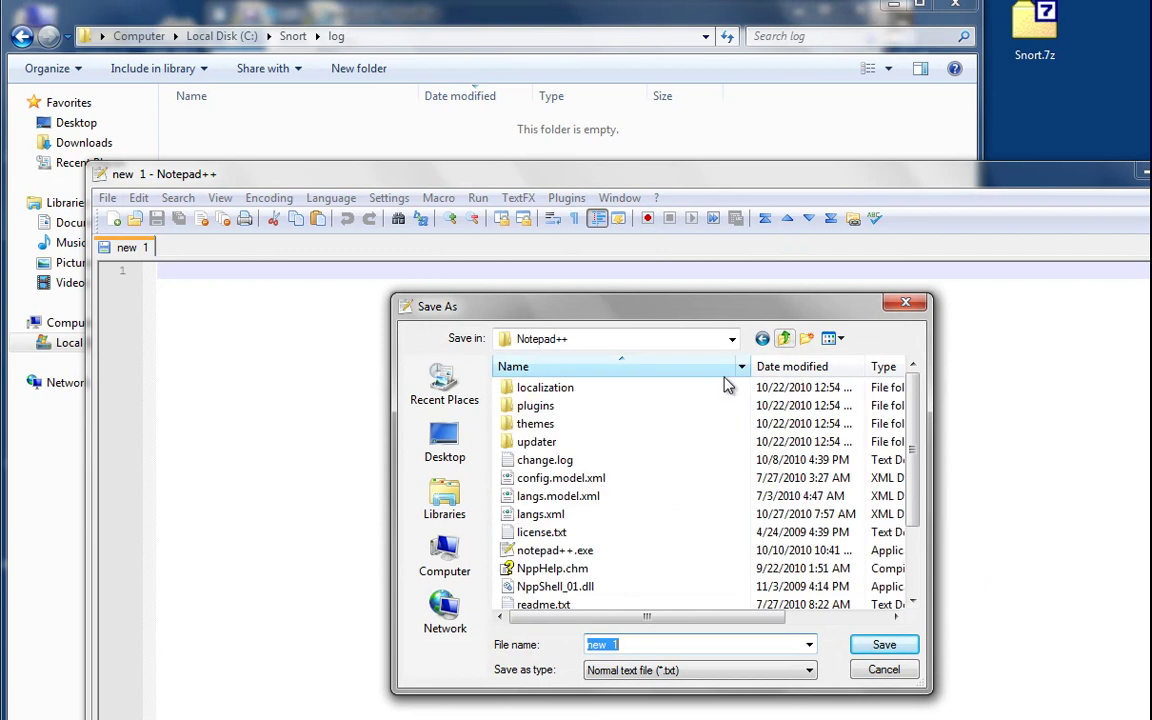
pyautogui.click(446, 548)
pyautogui.doubleClick(515, 385)
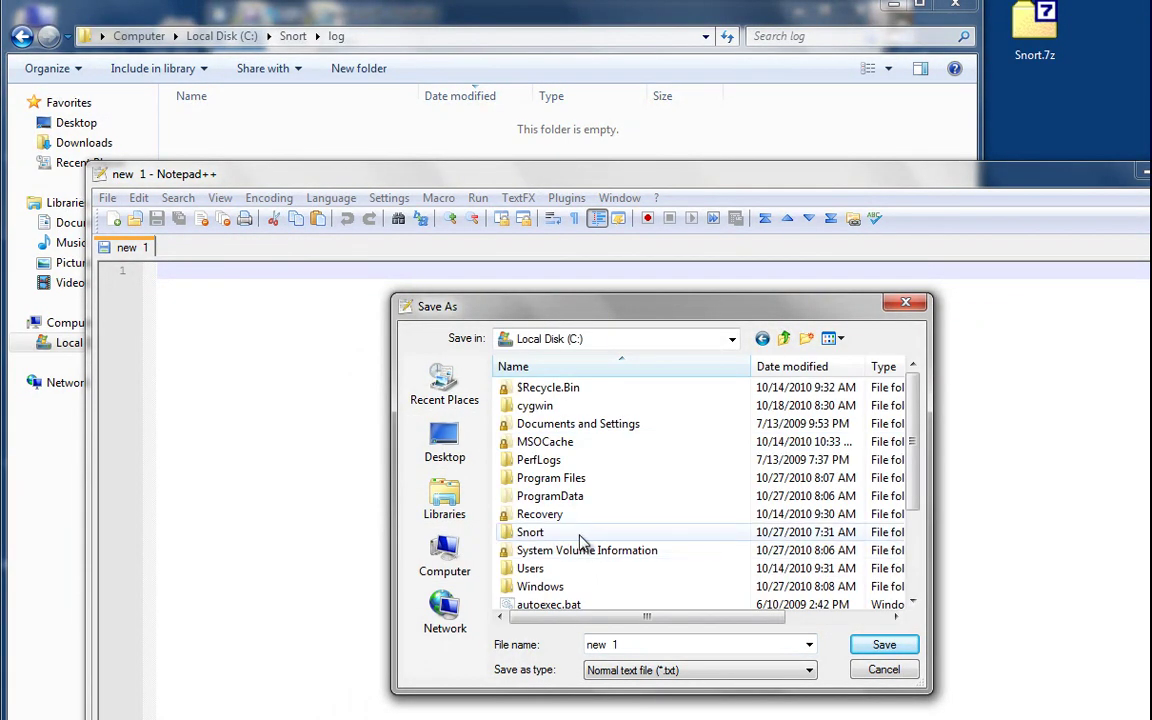
pyautogui.doubleClick(580, 533)
pyautogui.doubleClick(535, 473)
# Save the blank file as alerts.ids in the log folder and close Notepad++.
pyautogui.click(637, 647)
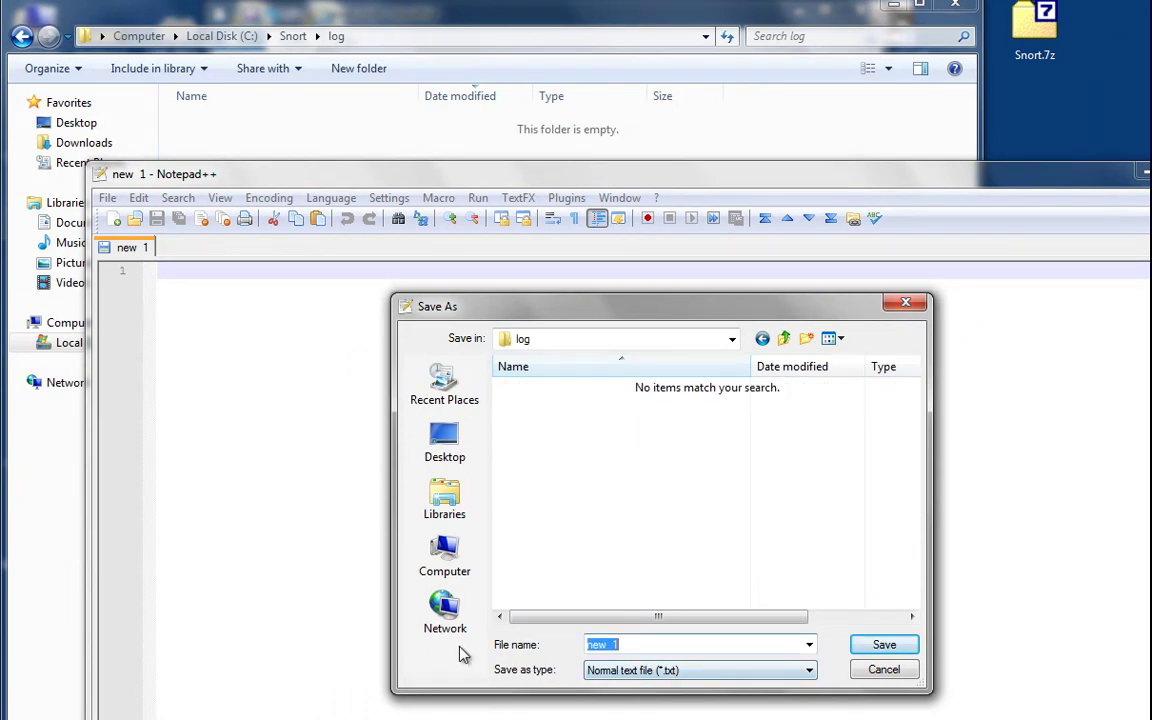
pyautogui.write('alerts.ids')
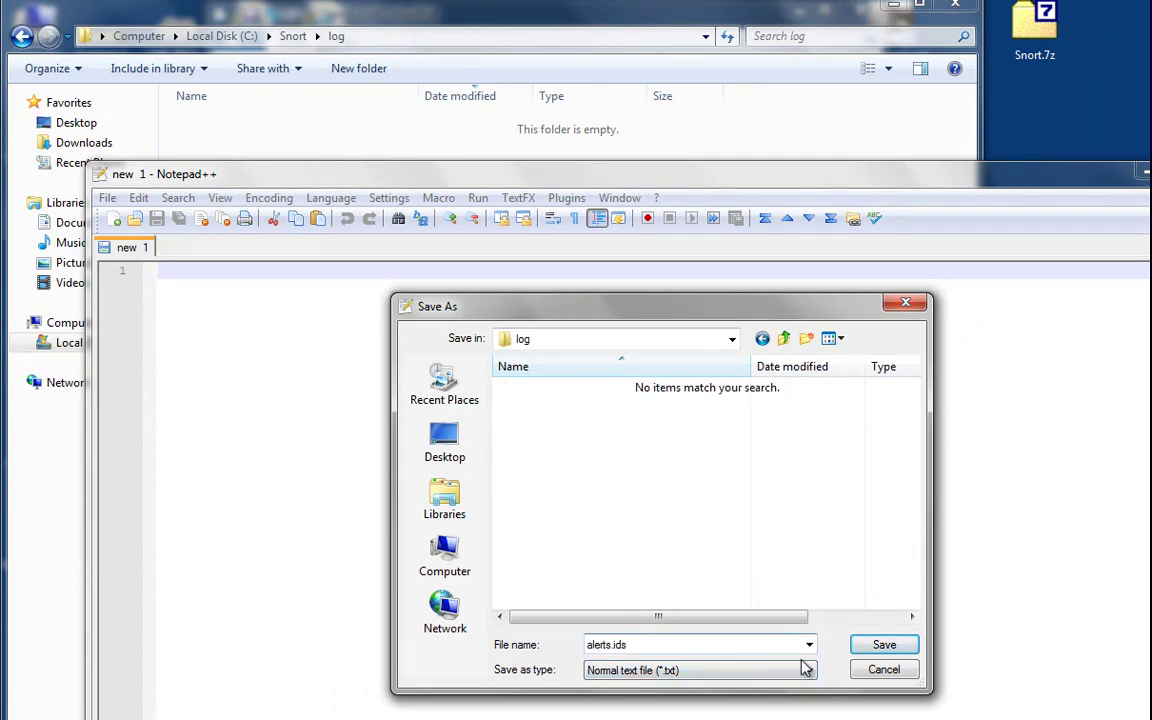
pyautogui.click(884, 646)
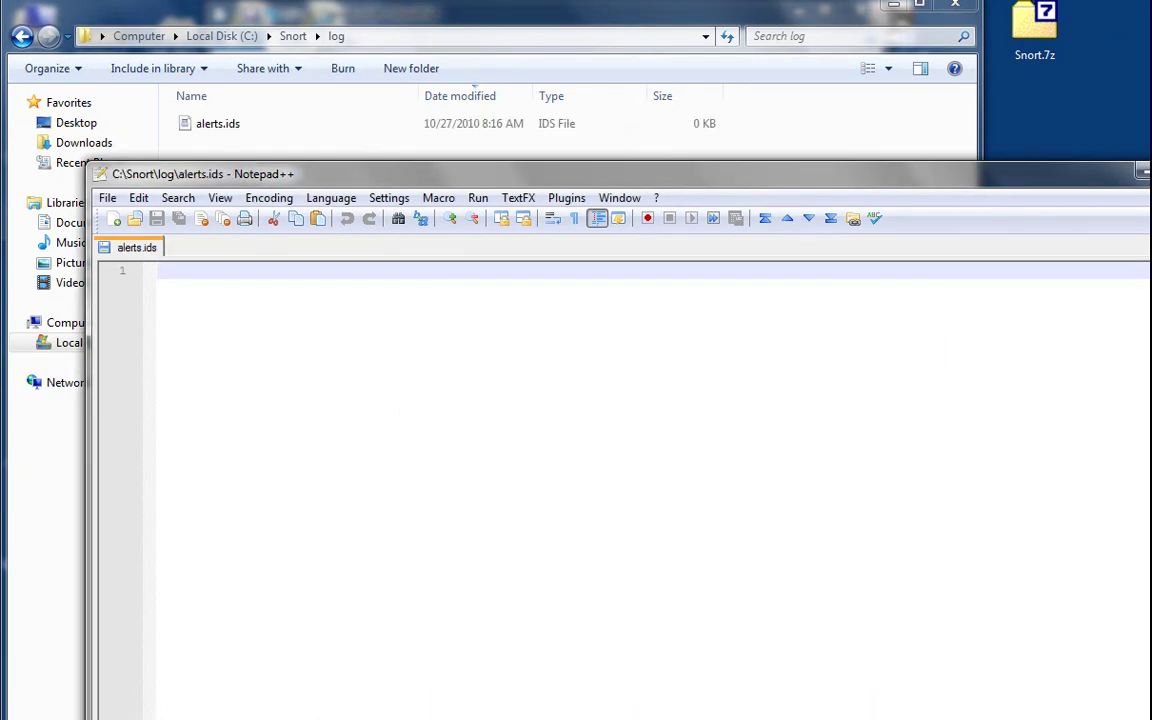
pyautogui.hotkey('alt', 'F4')
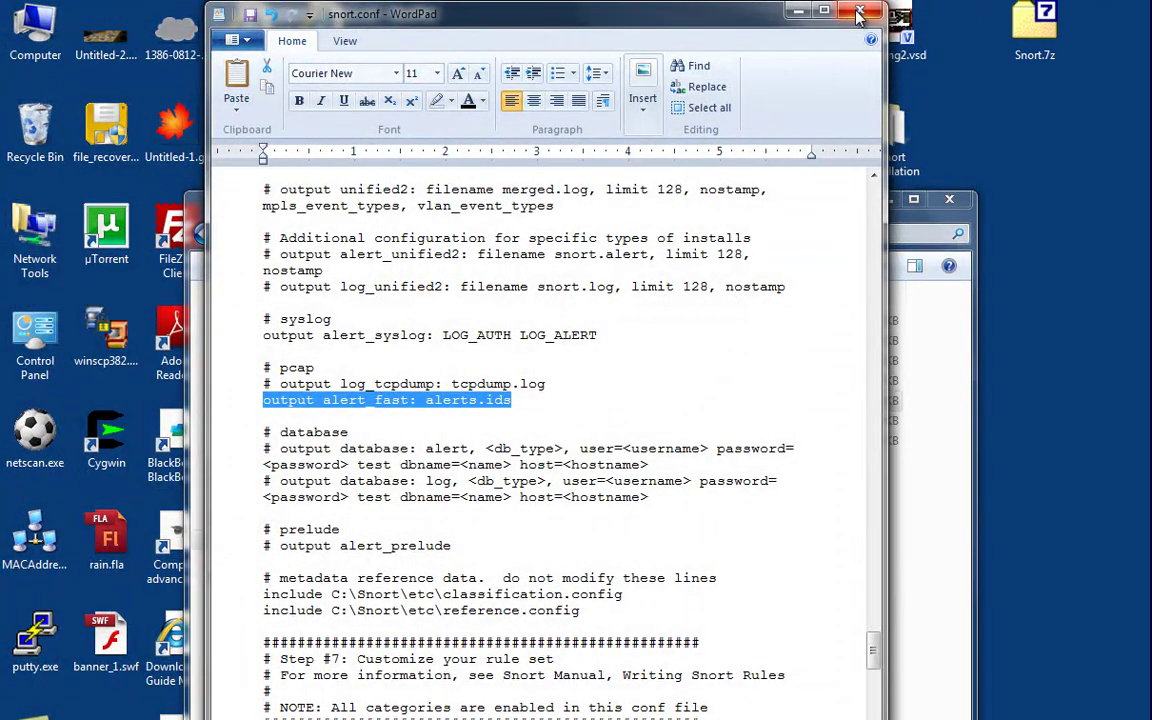
# Close snort.conf in WordPad with its changes saved, and reopen the file in Notepad++ for a brief review.
pyautogui.click(859, 13)
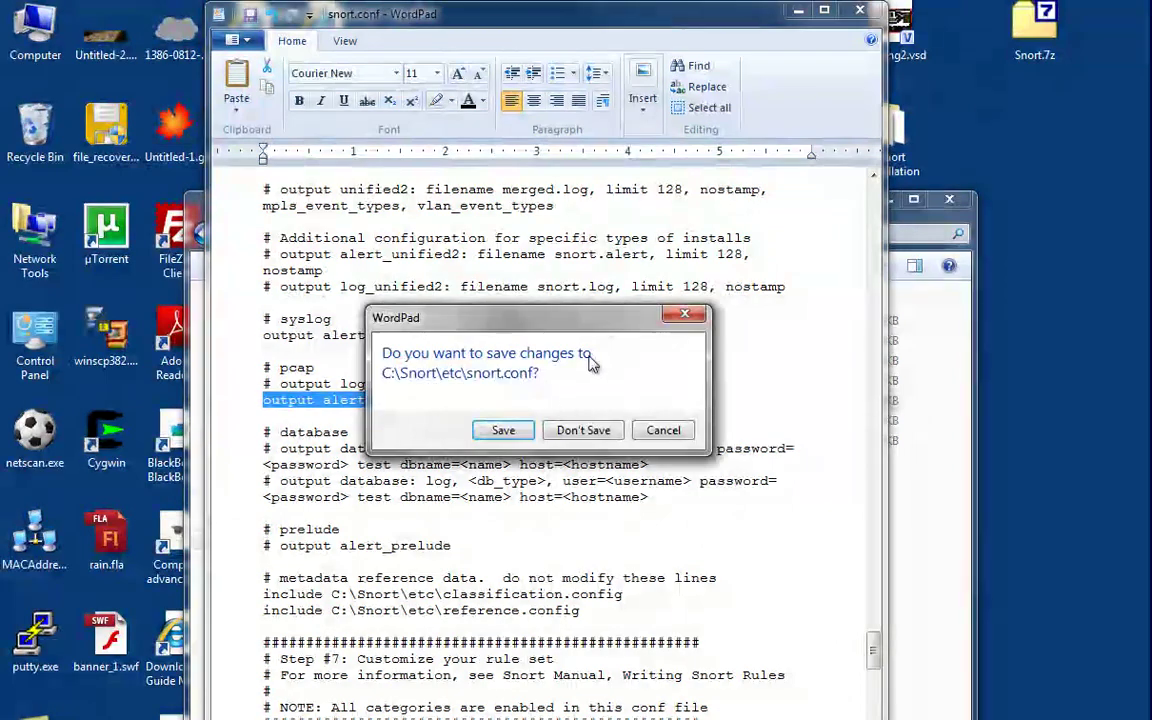
pyautogui.click(503, 430)
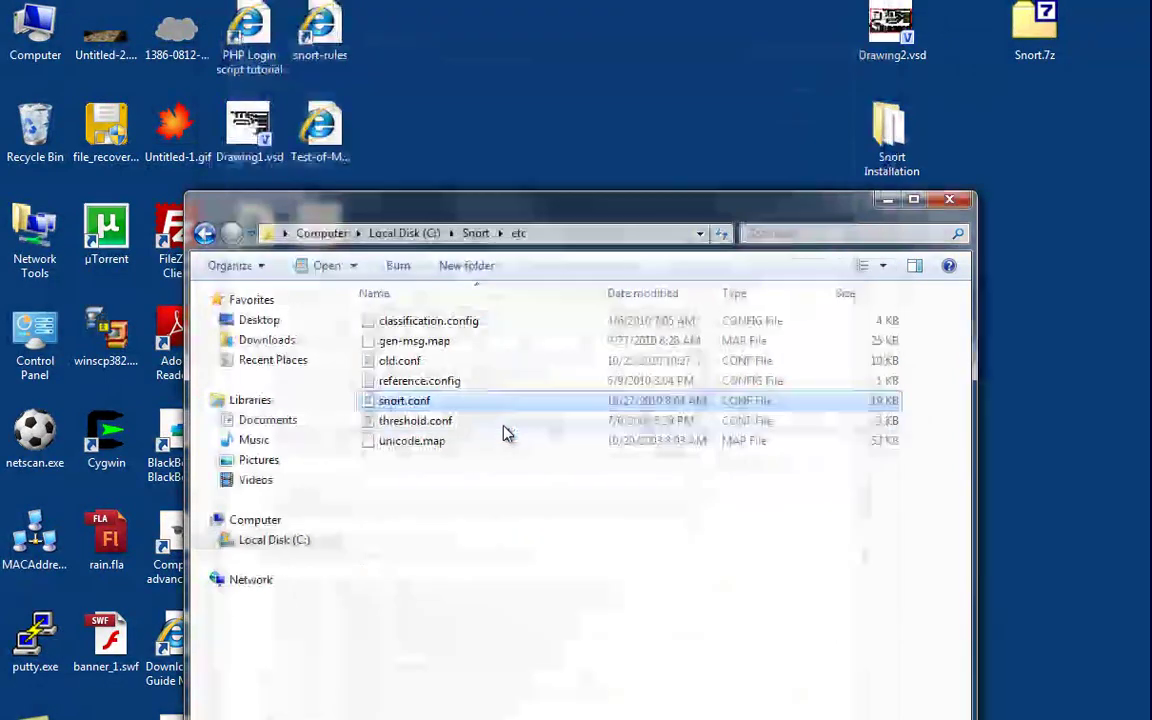
pyautogui.rightClick(424, 403)
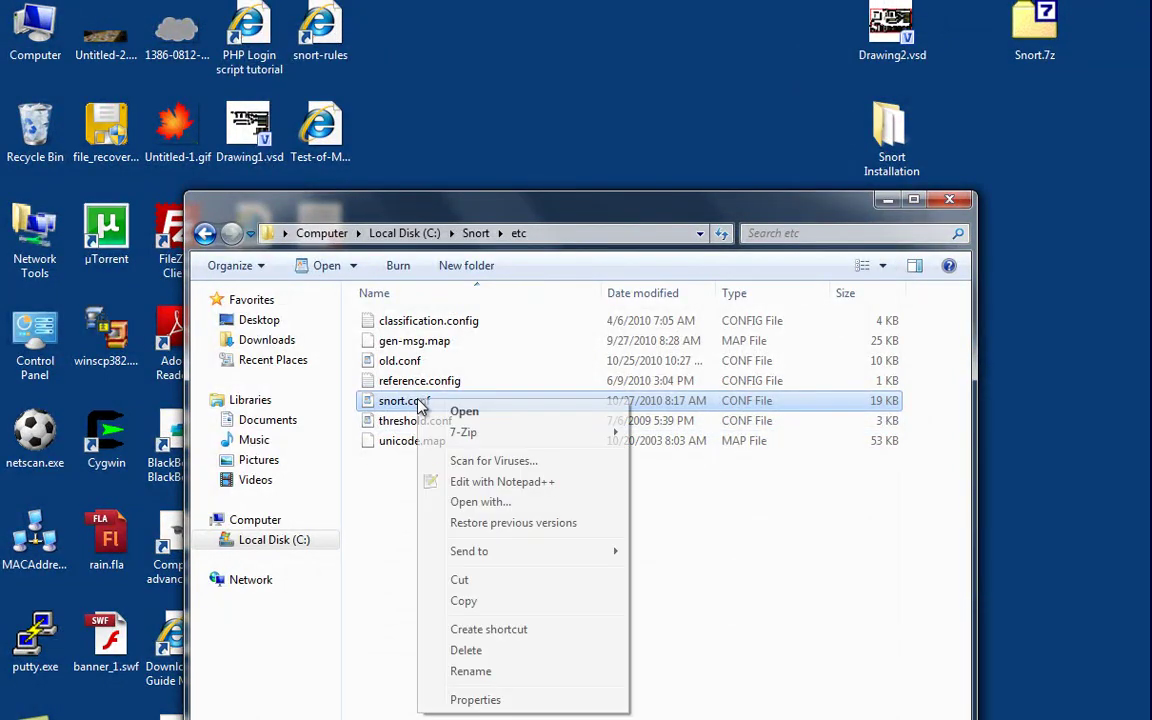
pyautogui.click(556, 484)
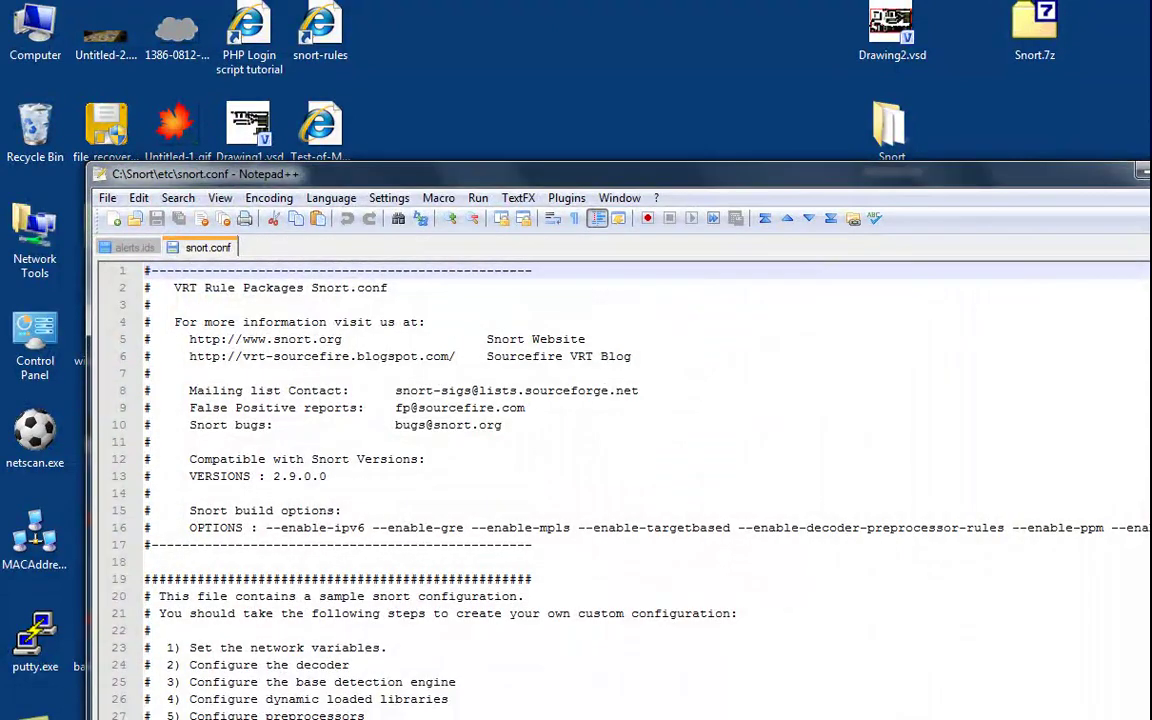
pyautogui.scroll(-10, 620, 490)
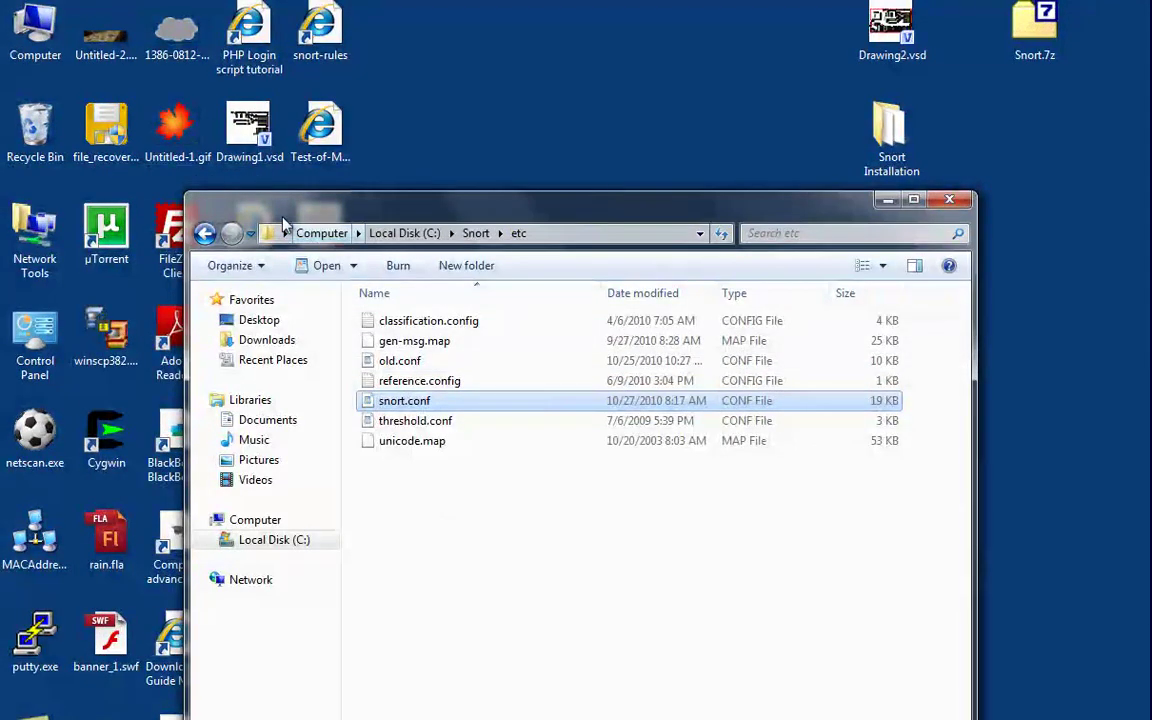
# Inspect the rule files in C:\Snort\rules and return to the Snort folder.
pyautogui.click(212, 232)
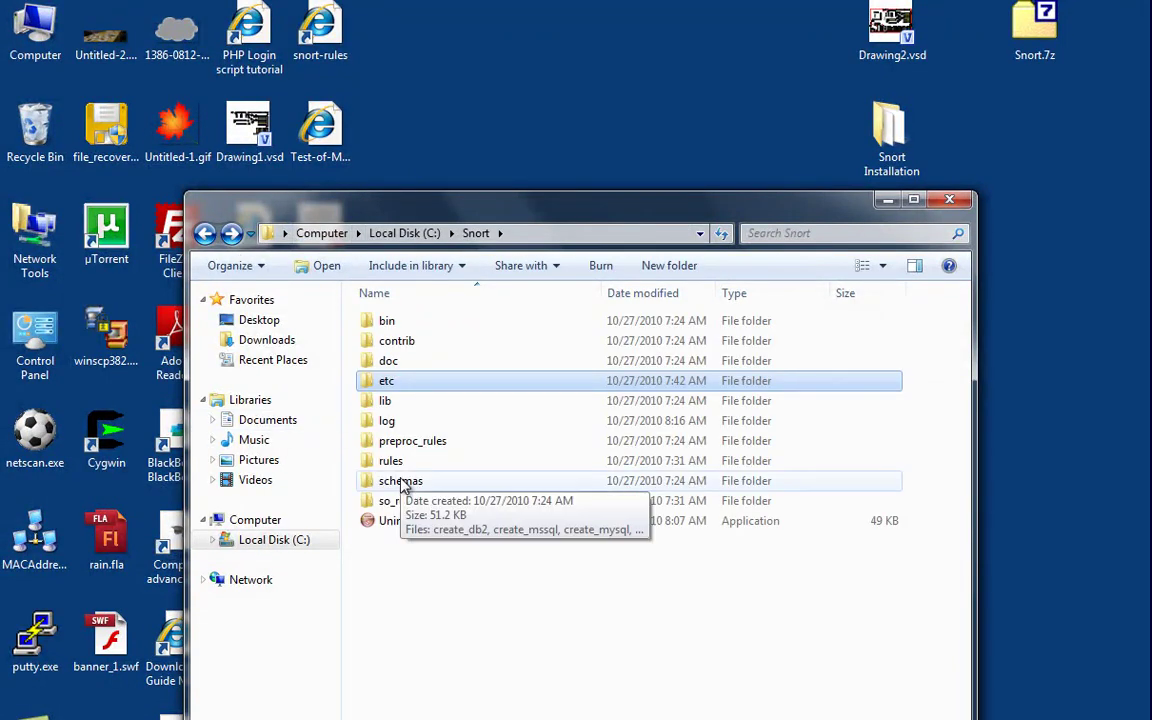
pyautogui.doubleClick(392, 461)
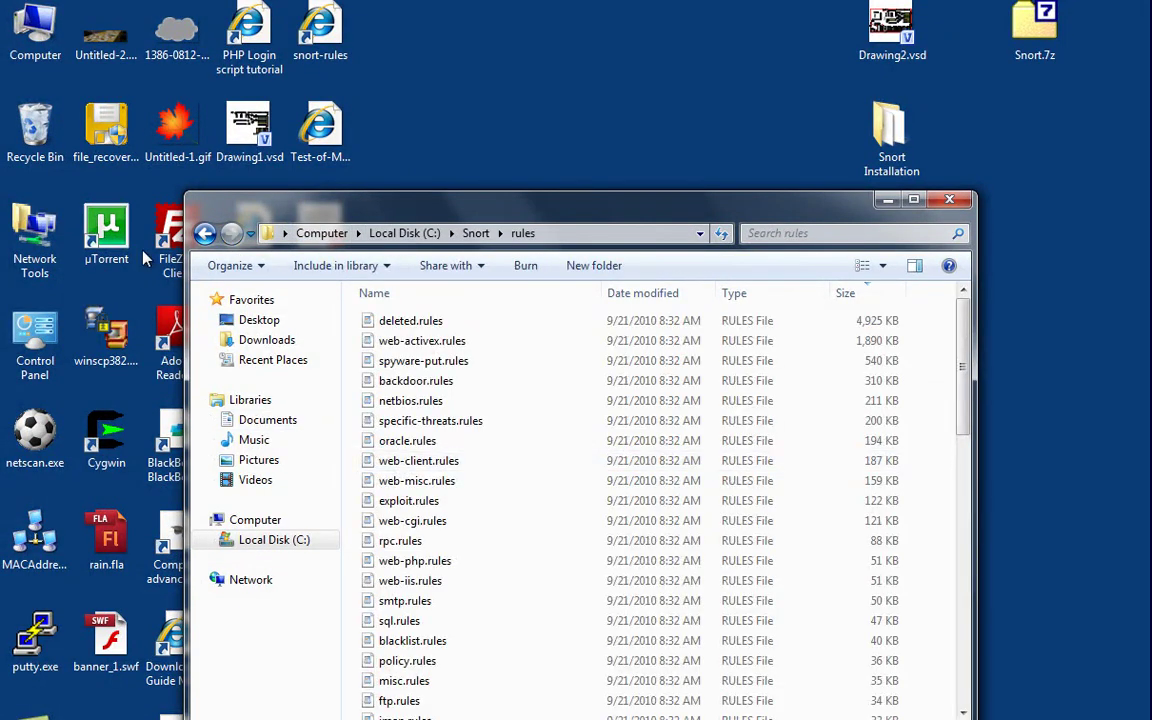
pyautogui.click(204, 233)
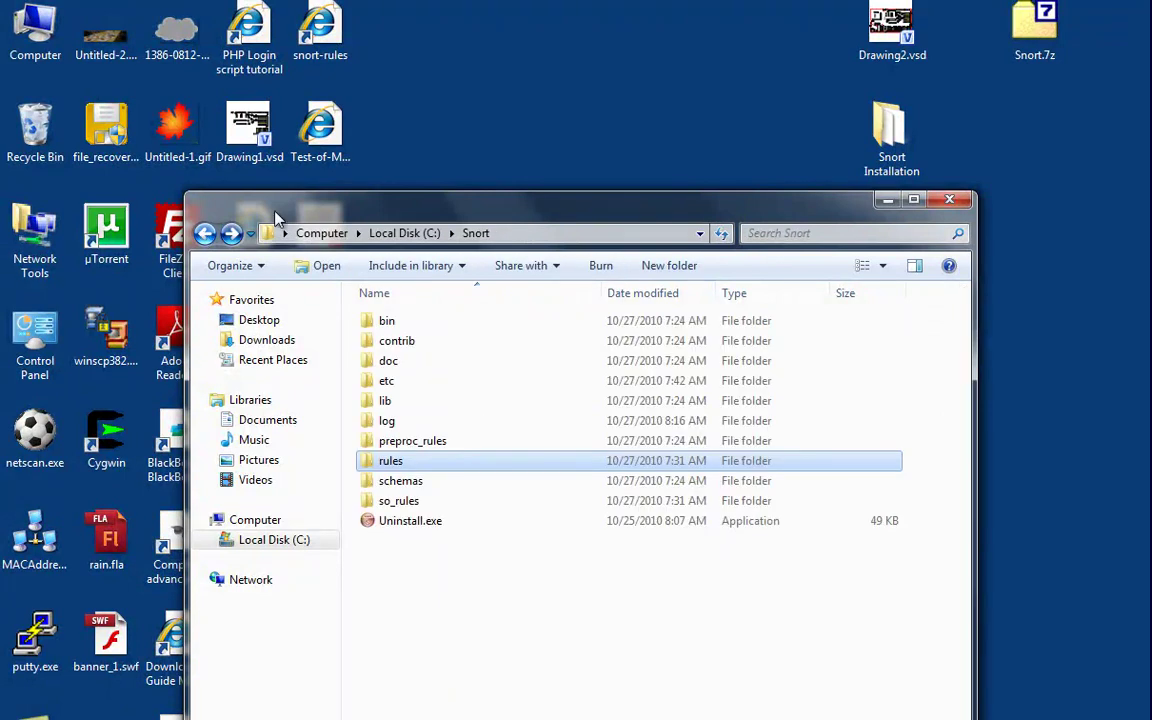
# Examine the so_rules, rules and preproc_rules folders inside snortrules-snapshot-2900.tar, then close the archive and minimize the Explorer window.
pyautogui.doubleClick(893, 140)
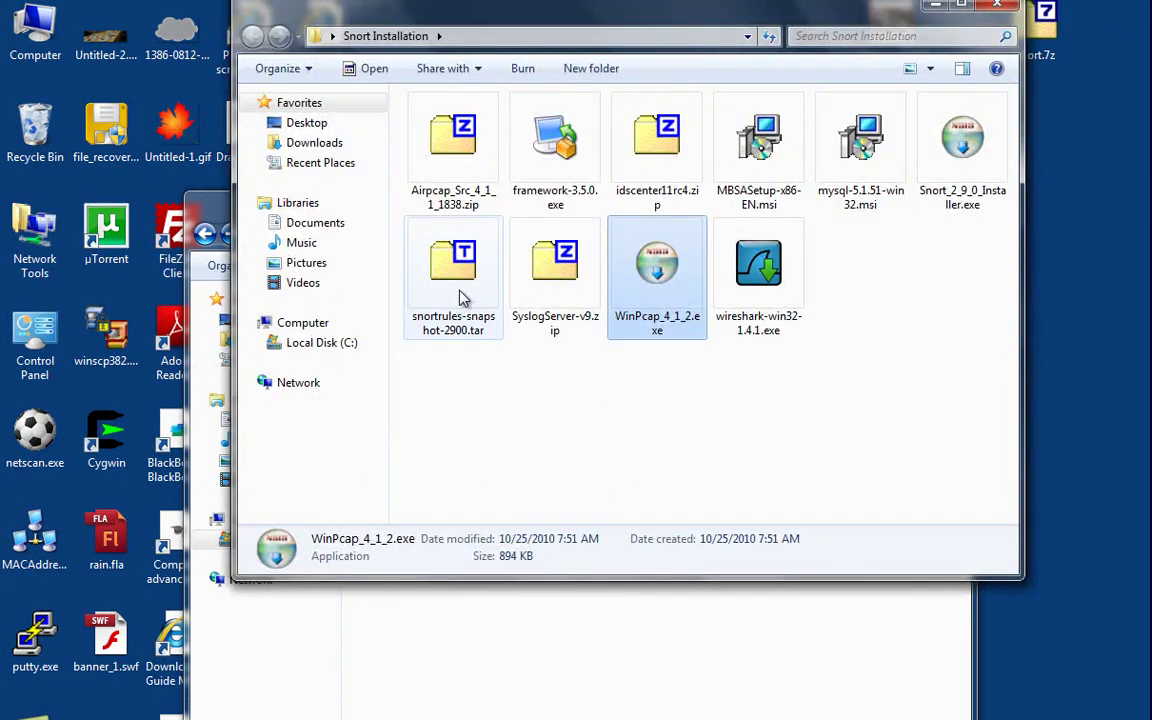
pyautogui.click(455, 278)
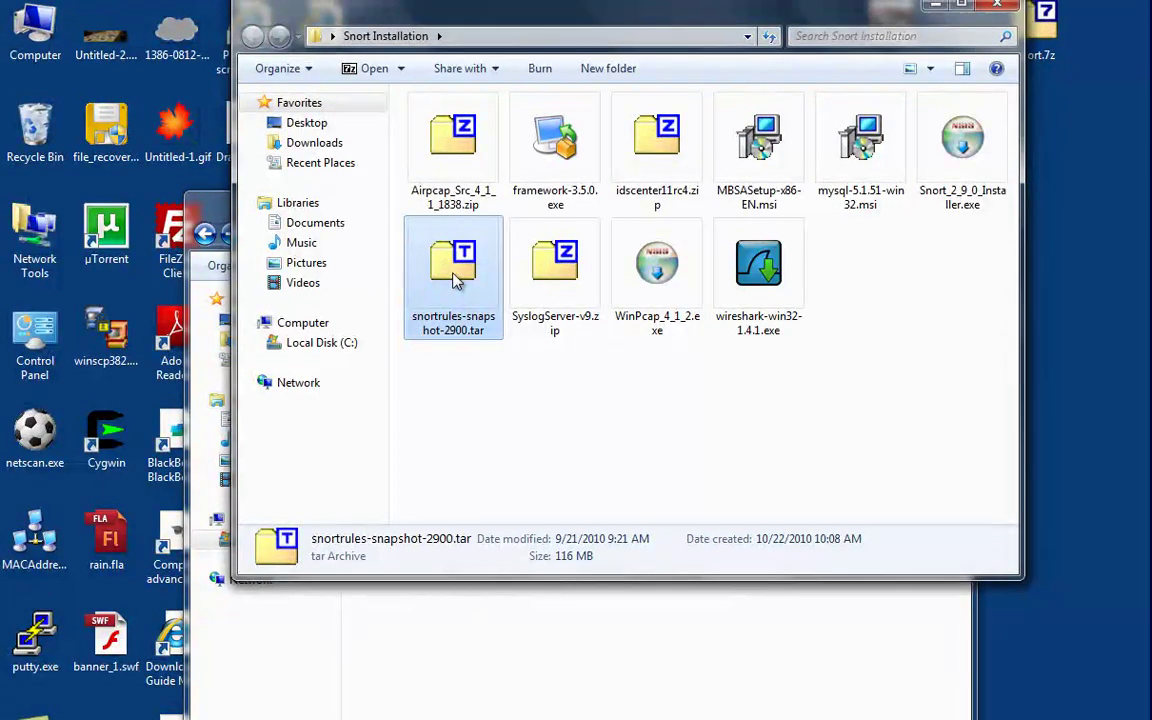
pyautogui.doubleClick(455, 278)
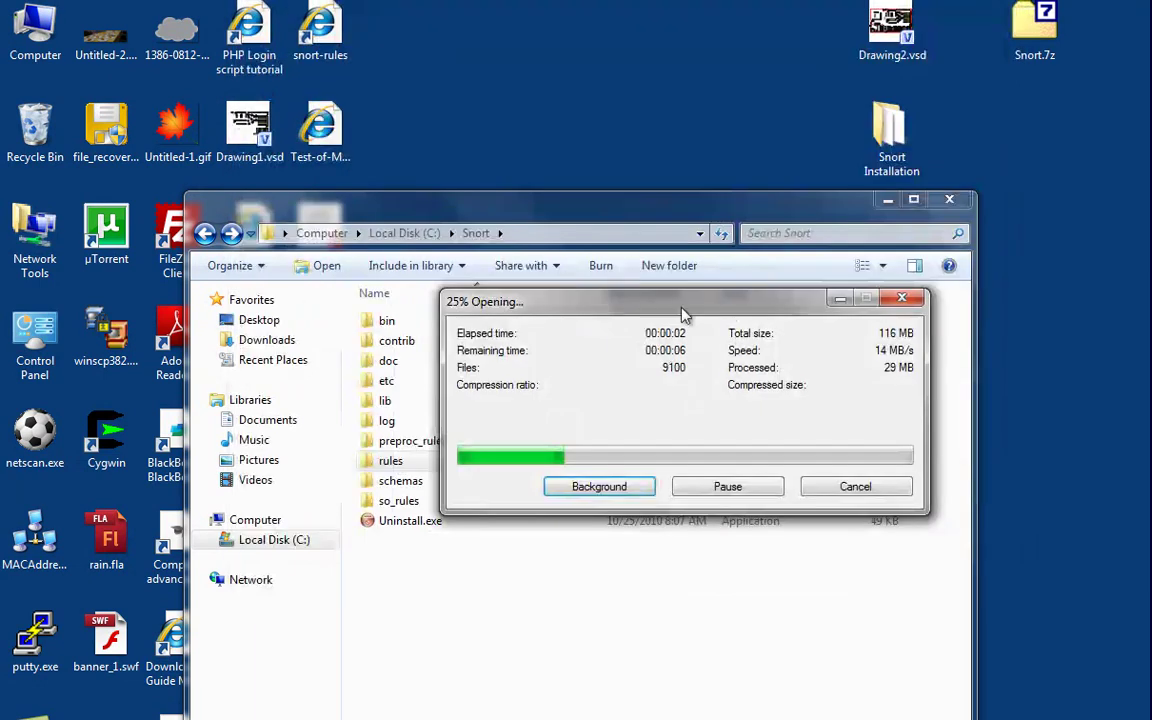
pyautogui.moveTo(612, 300); pyautogui.dragTo(870, 237)
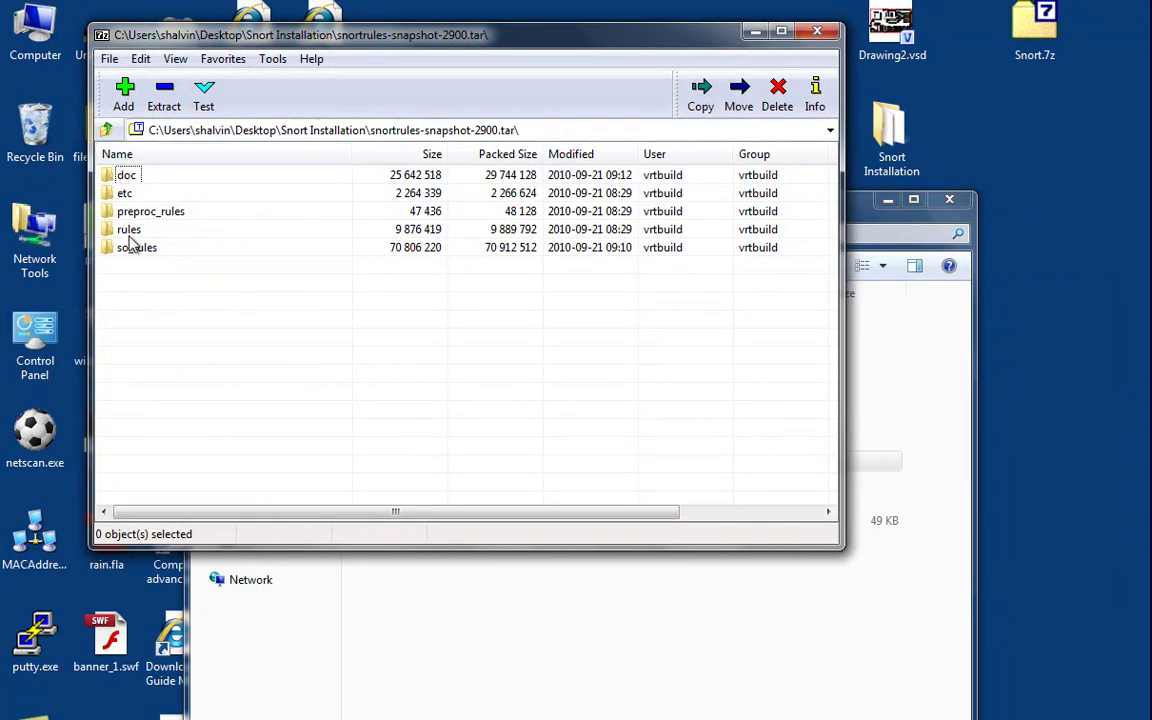
pyautogui.click(130, 248)
pyautogui.click(125, 229)
pyautogui.click(124, 211)
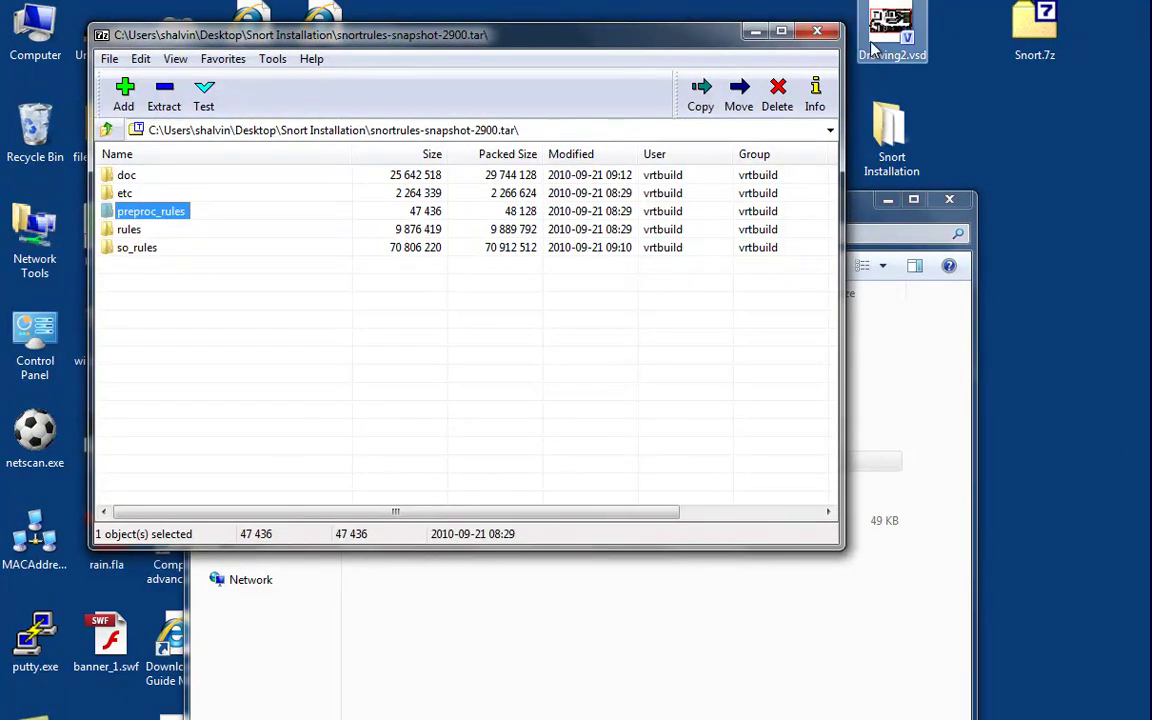
pyautogui.click(817, 34)
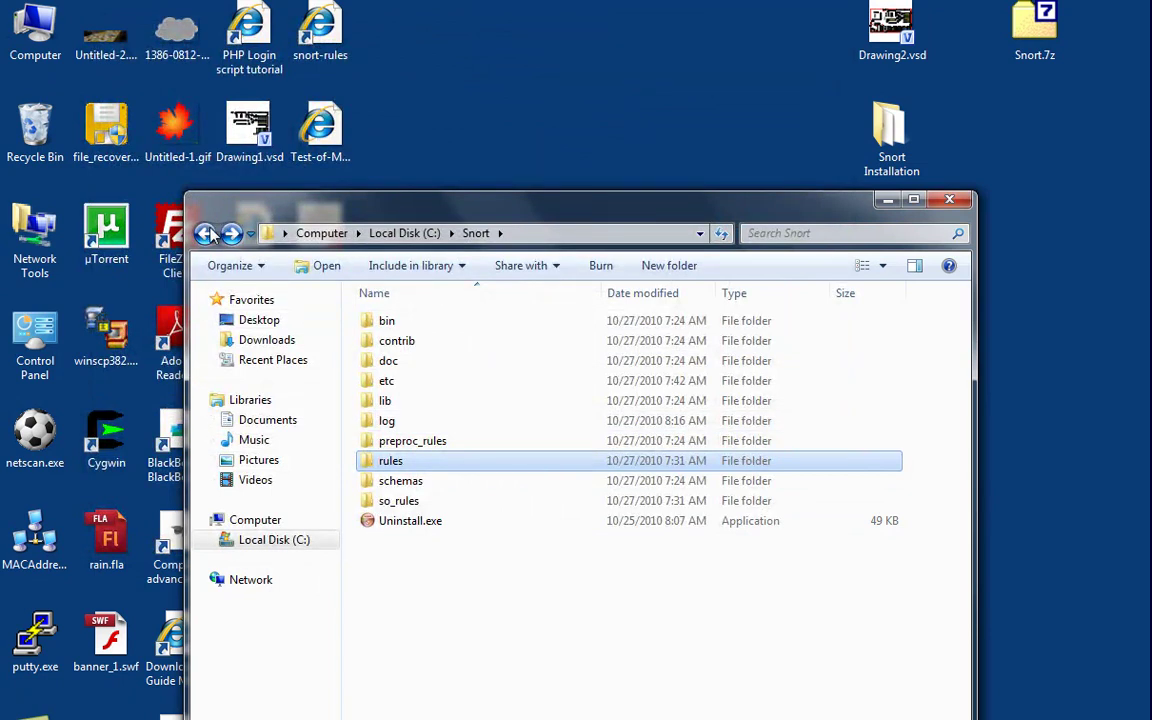
pyautogui.click(204, 233)
pyautogui.click(887, 199)
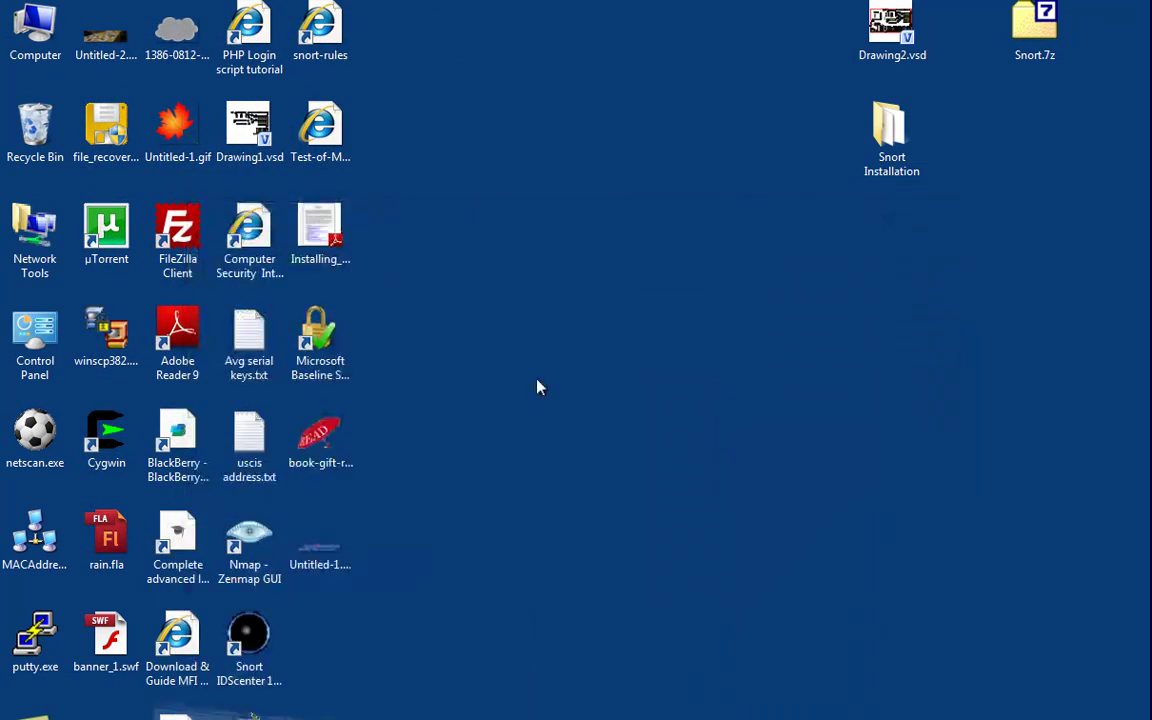
# Open Command Prompt and change the working directory to C:\Snort\bin.
pyautogui.press('super')
pyautogui.click(62, 334)
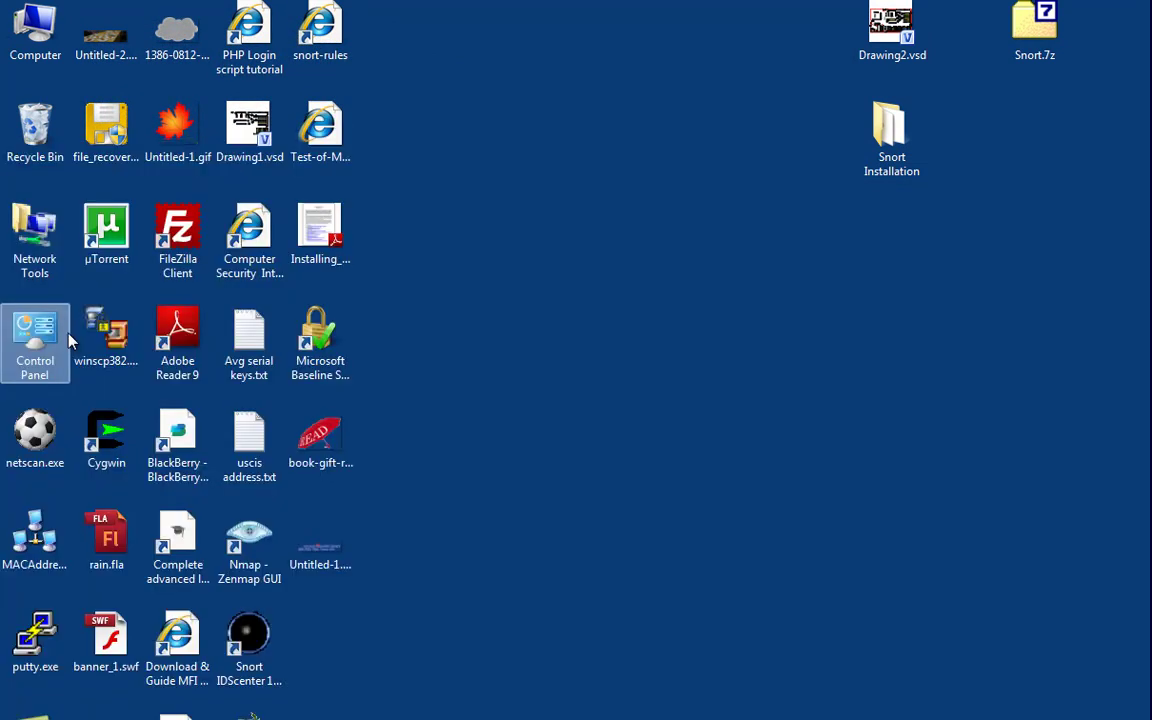
pyautogui.write('cd')
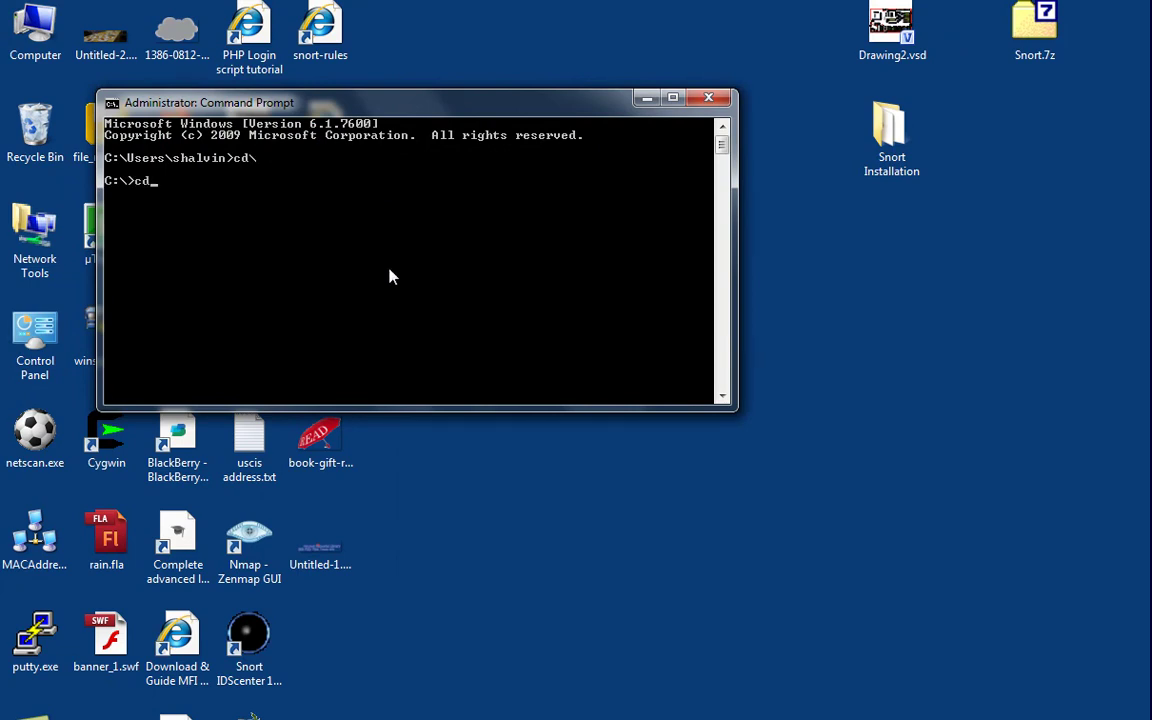
pyautogui.write(' Snort\\bin')
pyautogui.press('Return')
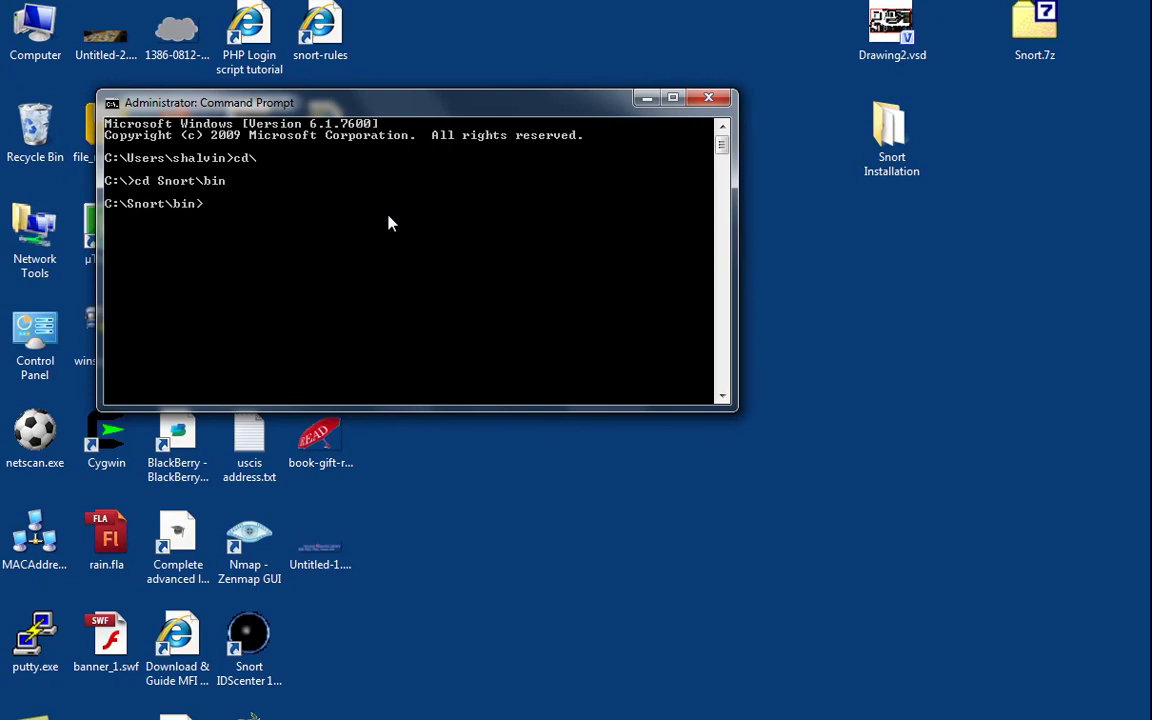
# Try Snort's test mode with snort -d -T, and start packet dump mode with snort -d.
pyautogui.write('snort -d -T')
pyautogui.press('Return')
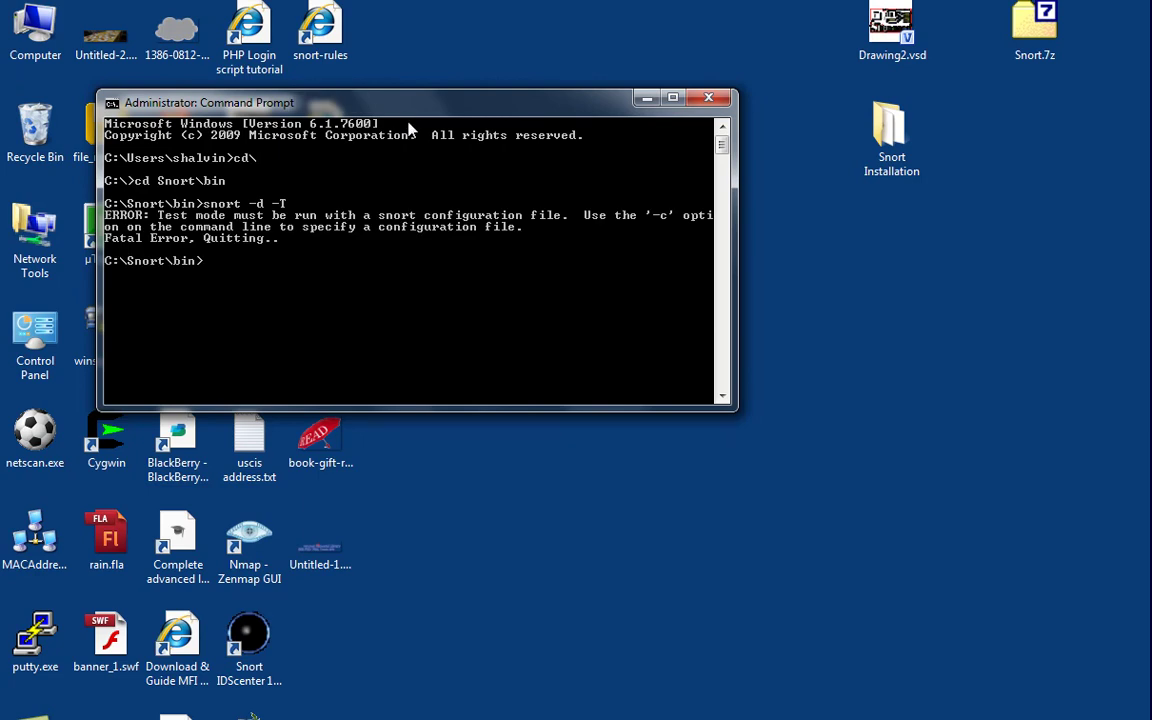
pyautogui.press('Up')
pyautogui.press('Return')
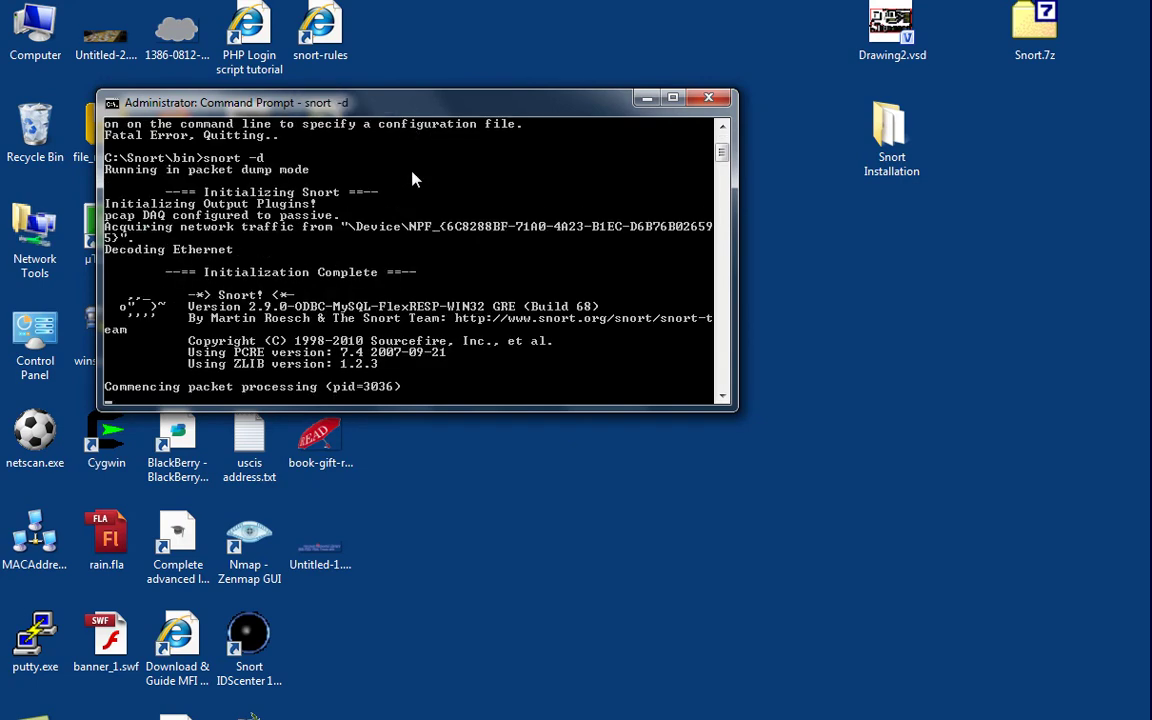
pyautogui.scroll(3, 720, 160)
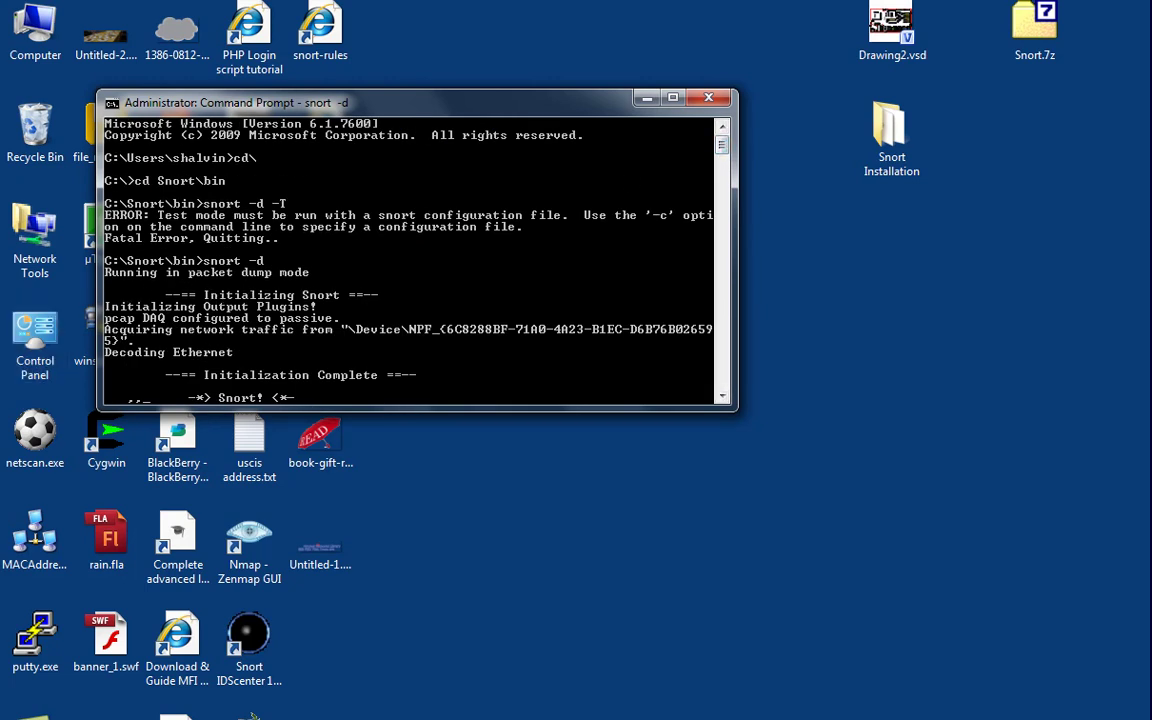
# Open a second Command Prompt, ping google.com from it, and place its window below the Snort output.
pyautogui.press('super')
pyautogui.click(57, 337)
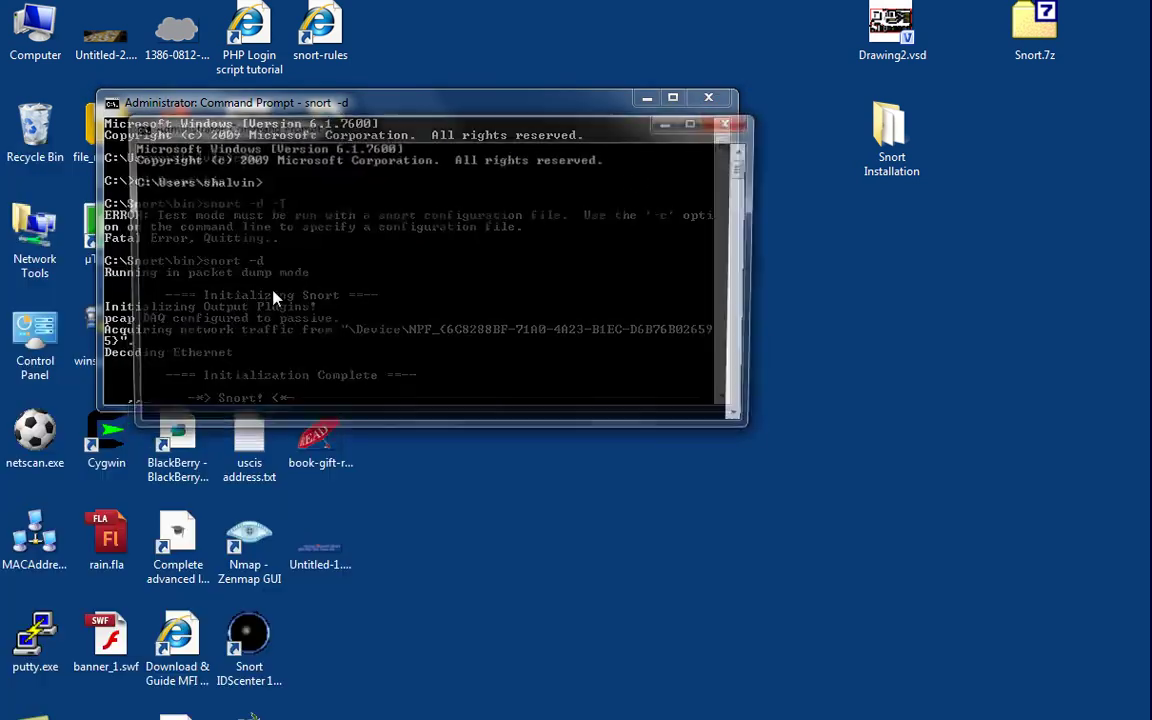
pyautogui.moveTo(400, 128); pyautogui.dragTo(397, 382)
pyautogui.write('ping google.com')
pyautogui.press('Return')
pyautogui.moveTo(397, 385); pyautogui.dragTo(504, 370)
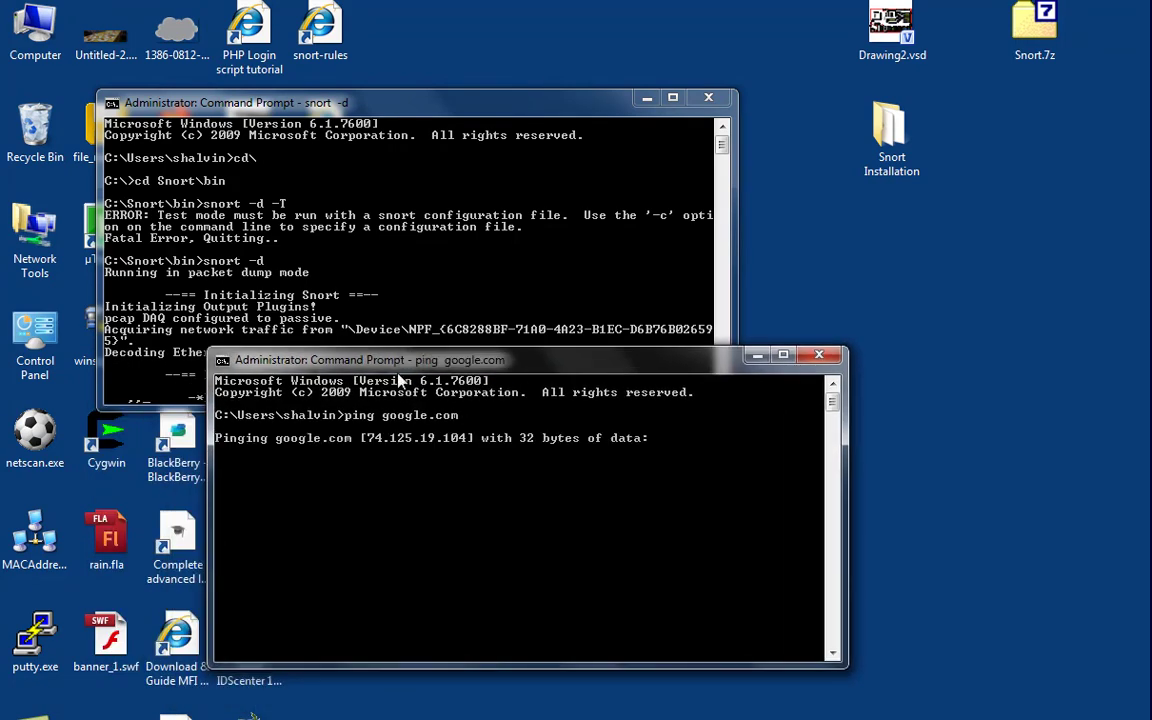
# Check the C:\Snort\log folder for new log entries, then minimize the Explorer window to get back to the Snort output.
pyautogui.click(415, 342)
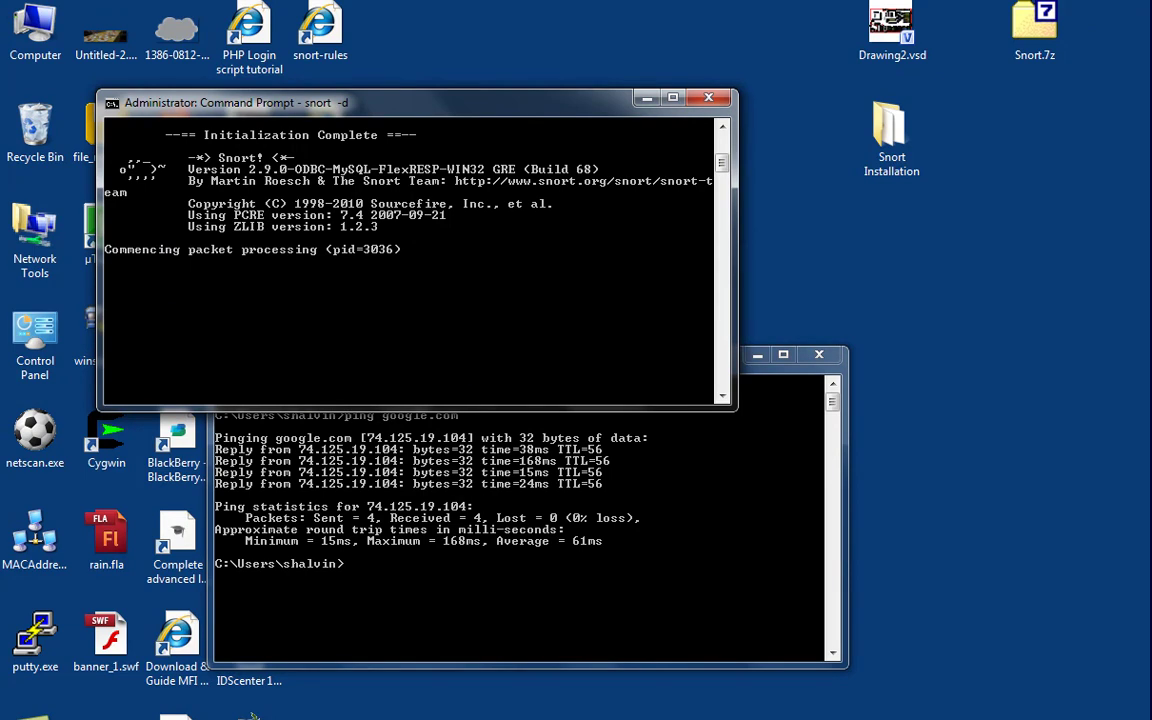
pyautogui.moveTo(252, 716)
pyautogui.click(110, 672)
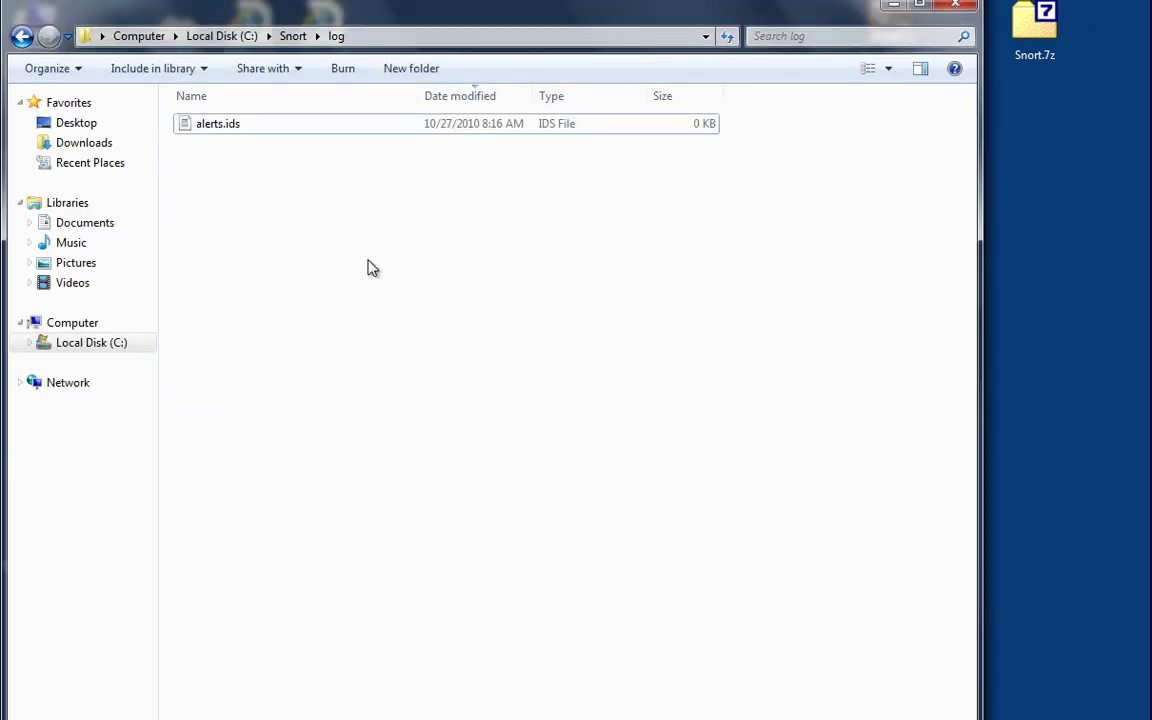
pyautogui.click(22, 36)
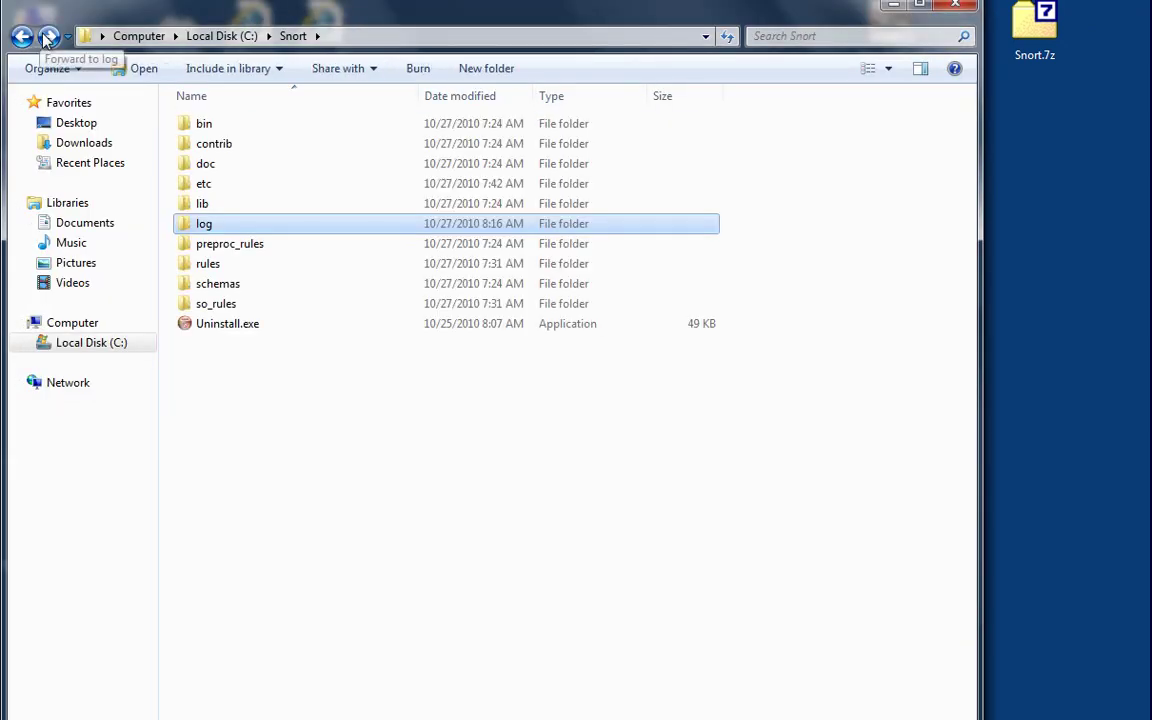
pyautogui.click(46, 37)
pyautogui.click(893, 5)
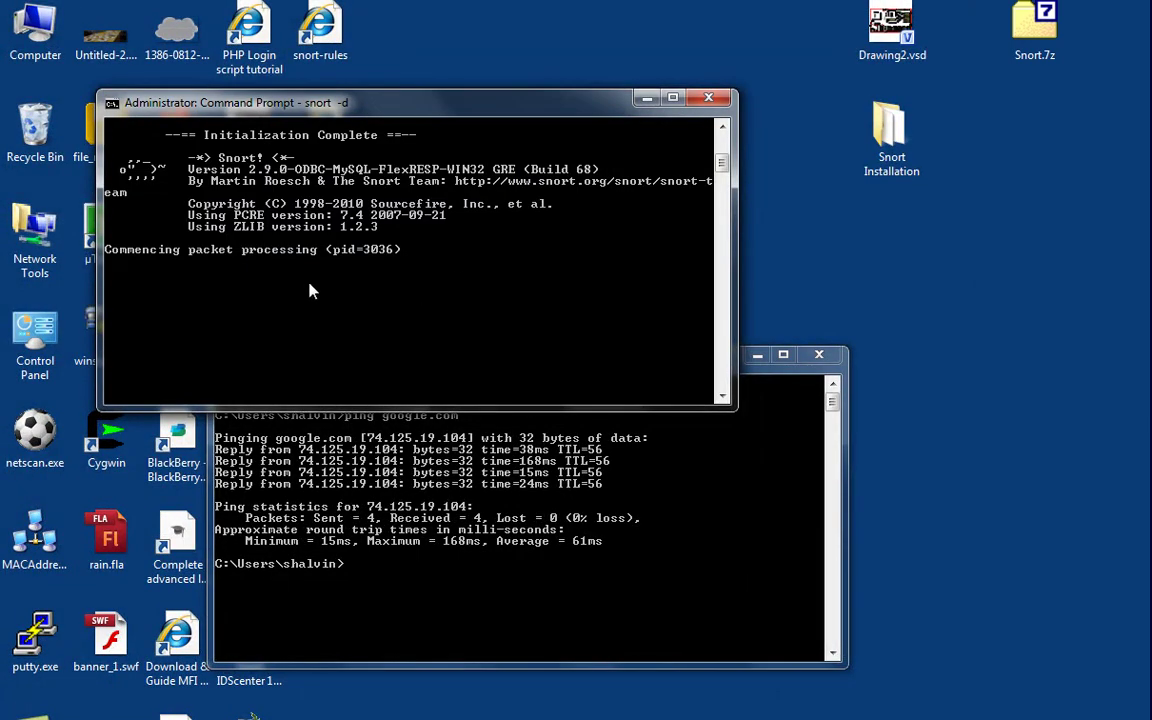
# Stop Snort's packet dump and review the packet statistics of the run.
pyautogui.hotkey('ctrl', 'c')
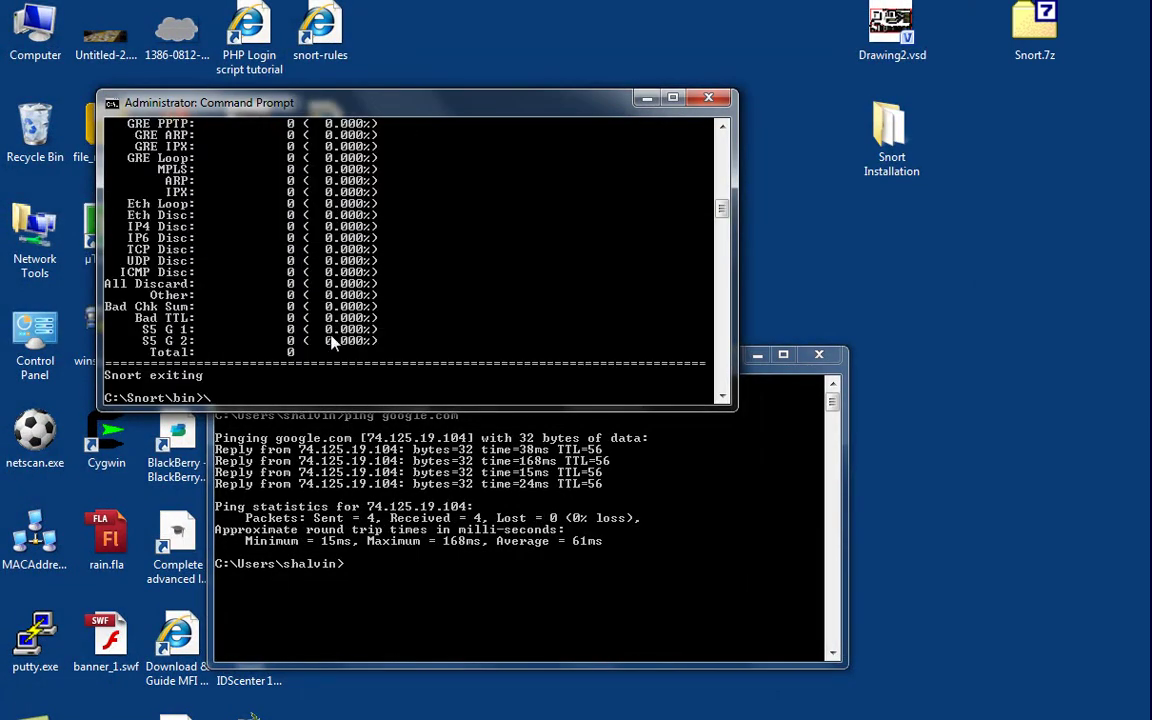
pyautogui.scroll(10, 320, 330)
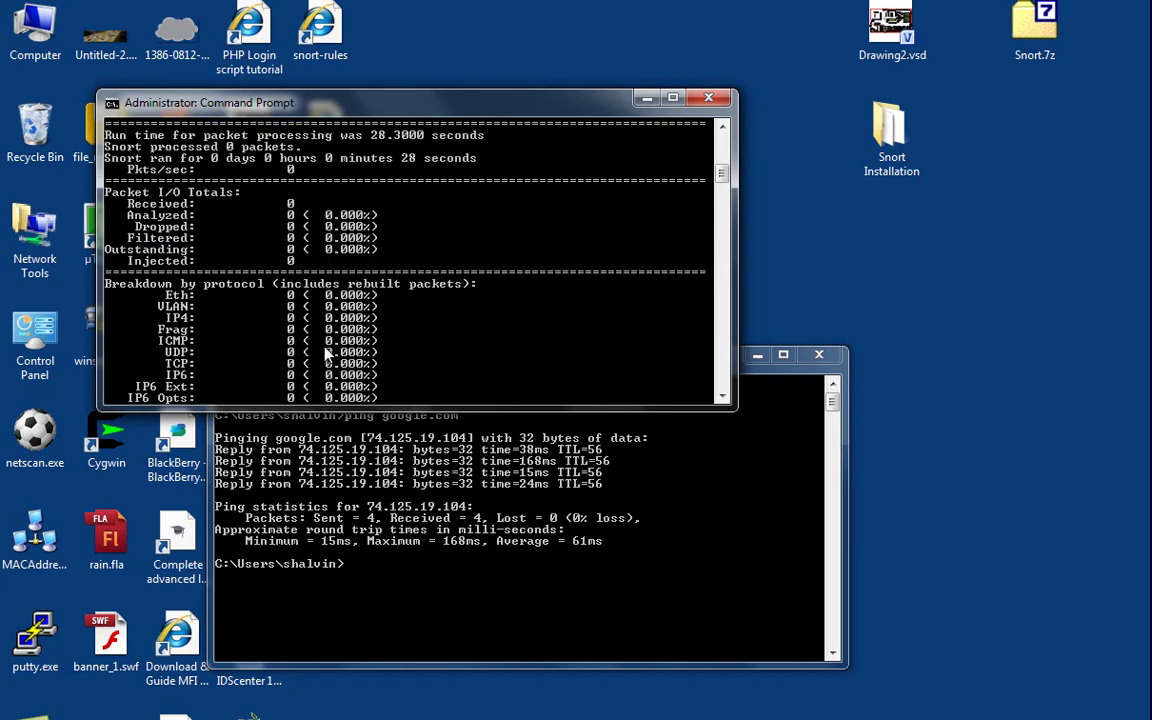
pyautogui.scroll(-12, 298, 295)
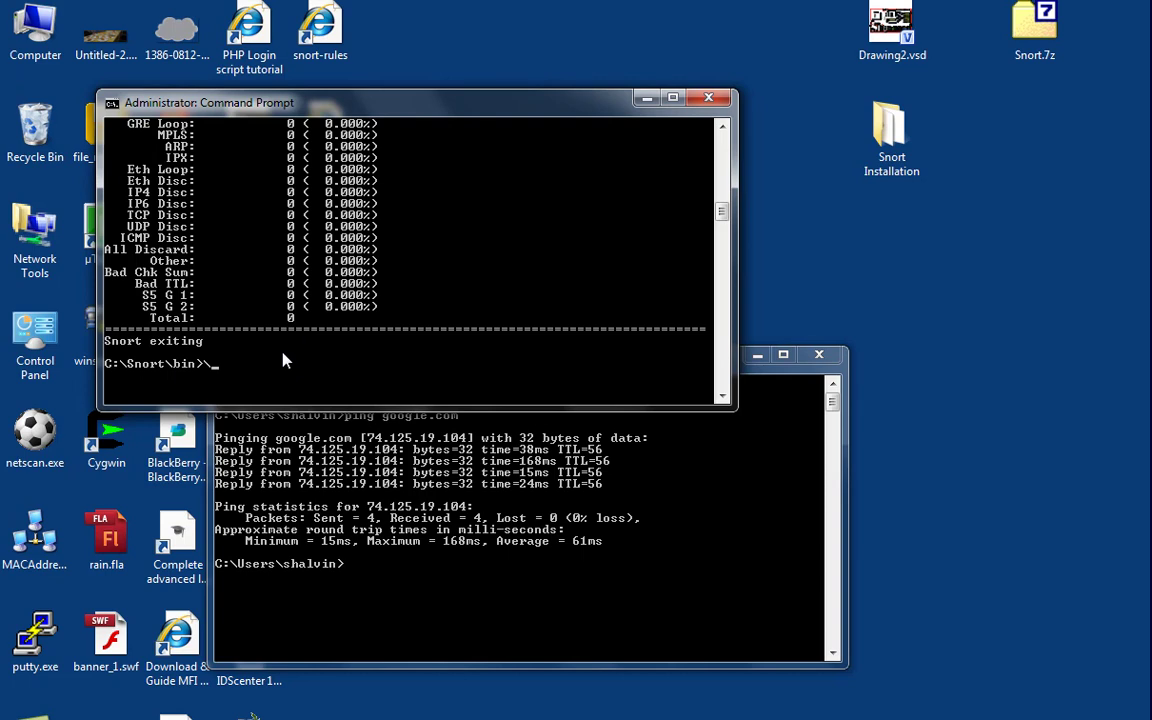
# Test the Snort configuration by running snort -A console -i2 -c c:\Snort\etc\snort.conf -l c:\Snort\log -K ascii -T.
pyautogui.write('snort -d')
pyautogui.write('console -i2 -c c:\\Snort\\etc\\')
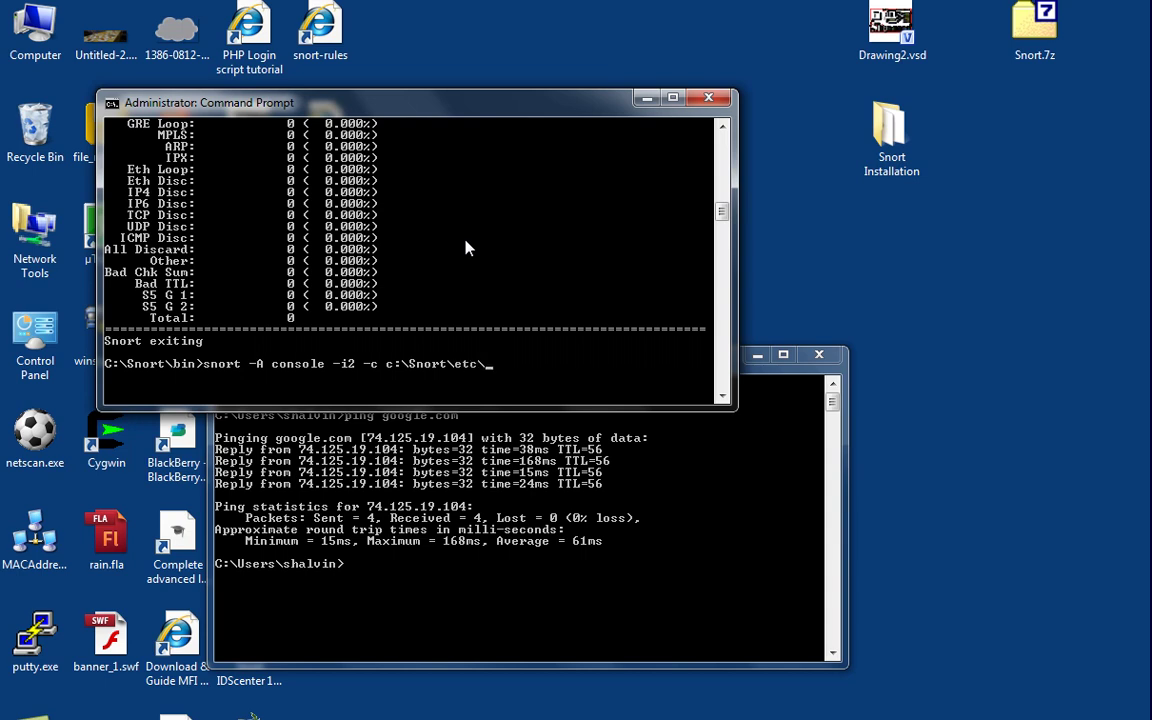
pyautogui.write('snort.conf -l c:\\Snort\\log')
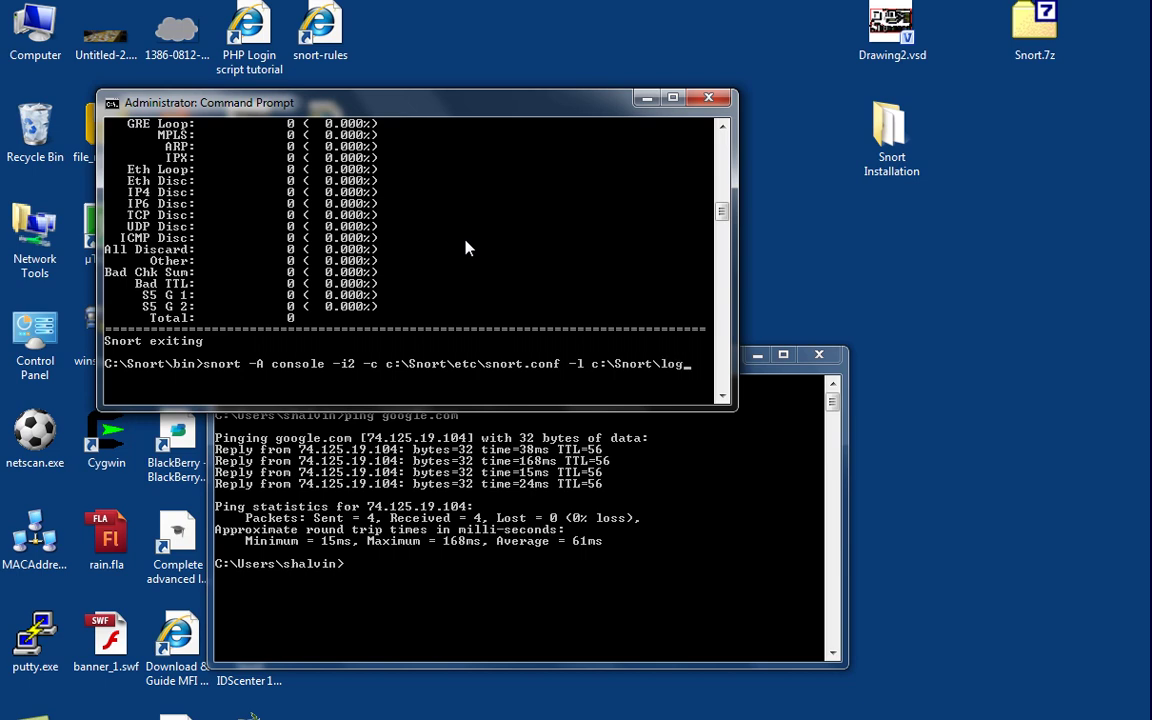
pyautogui.write(' -k')
pyautogui.press('BackSpace')
pyautogui.write('K')
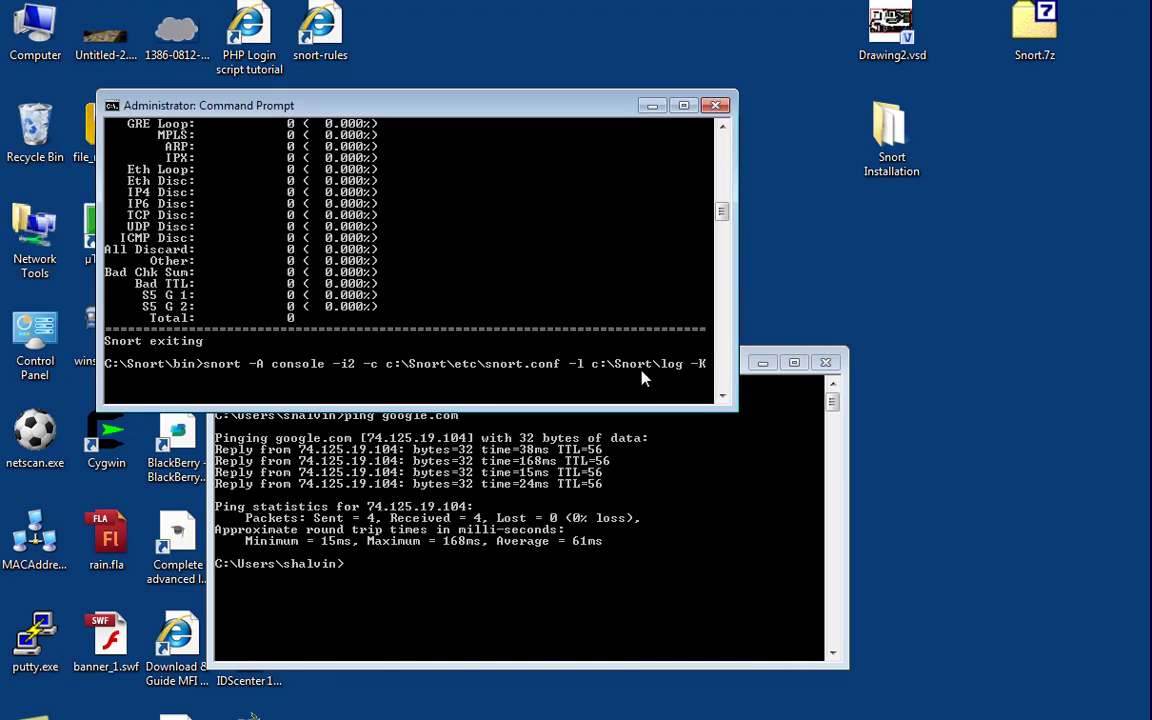
pyautogui.write('ascii -T')
pyautogui.press('Return')
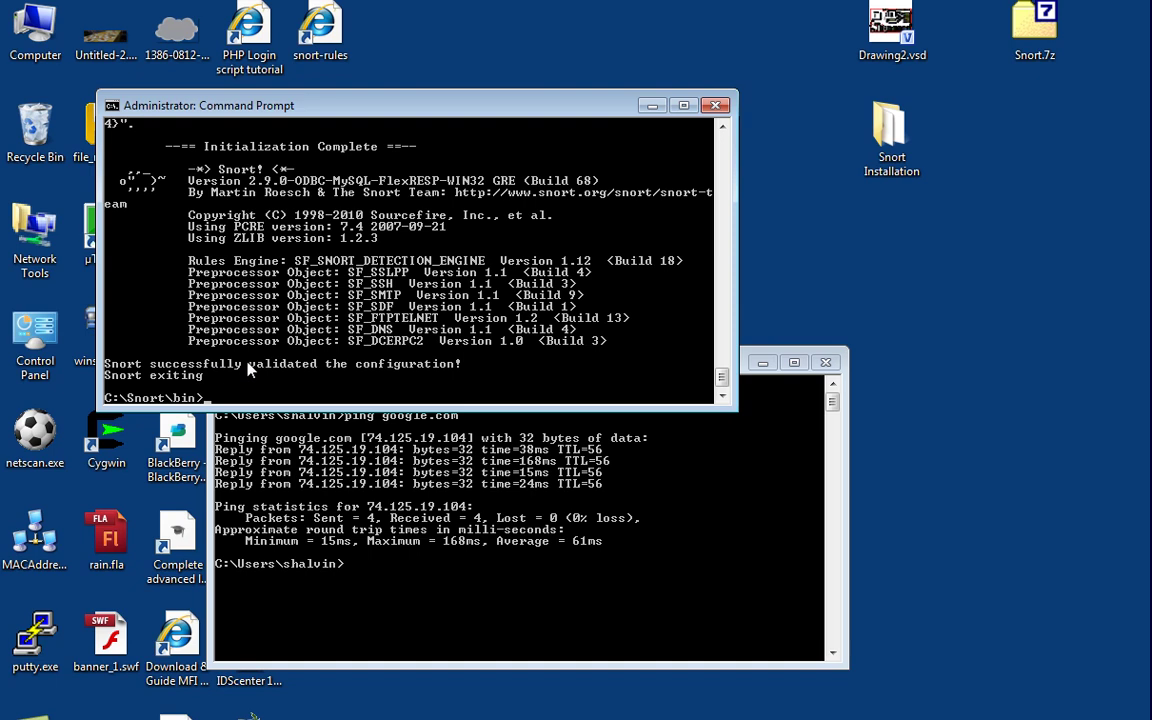
# Run the same Snort command without -T to start live console alerting, and arrange the two Command Prompt windows so they do not overlap.
pyautogui.rightClick(343, 388)
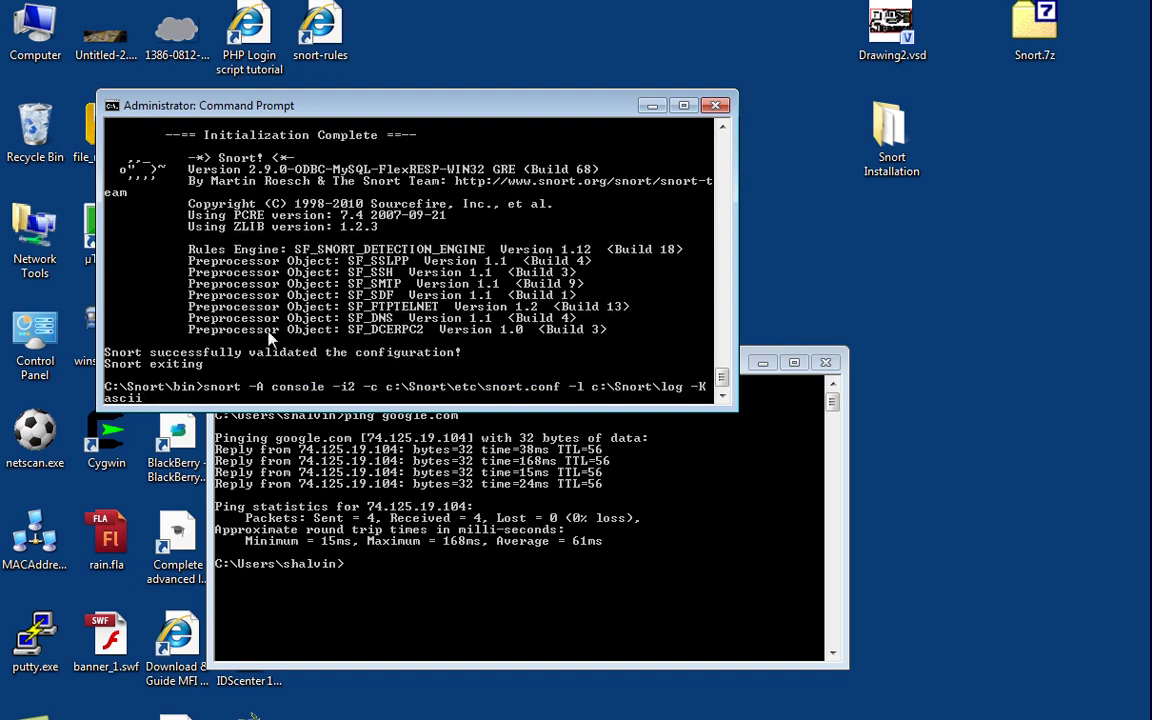
pyautogui.press('Return')
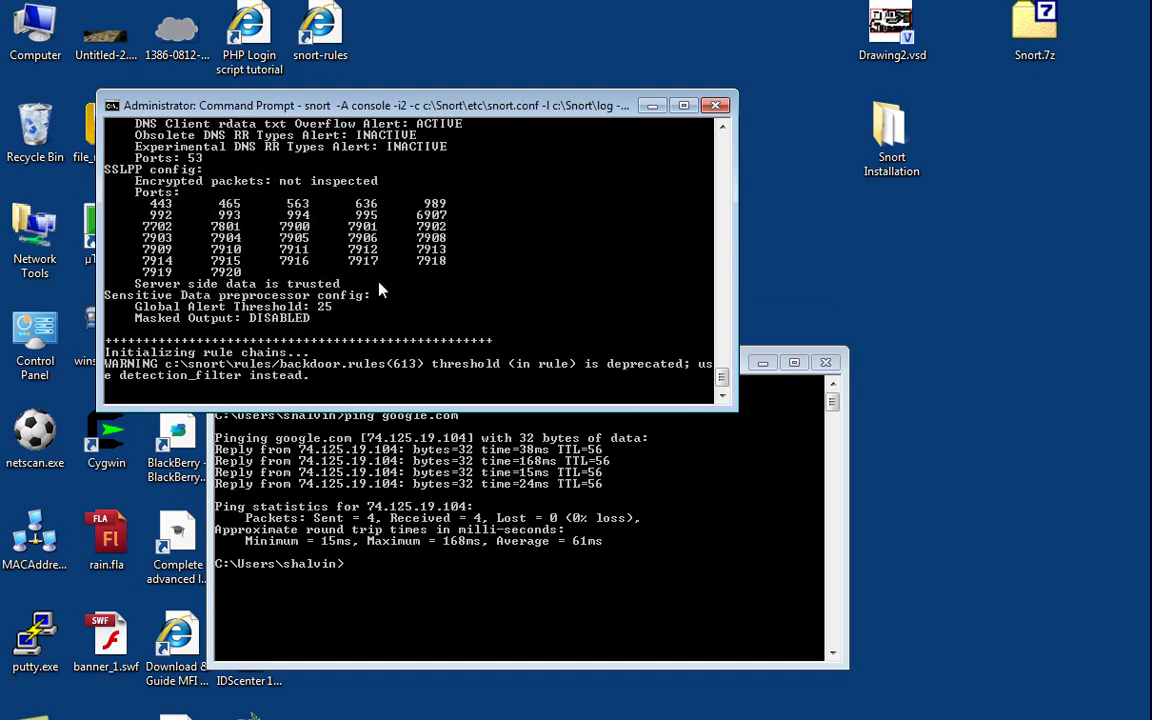
pyautogui.moveTo(512, 109); pyautogui.dragTo(416, 62)
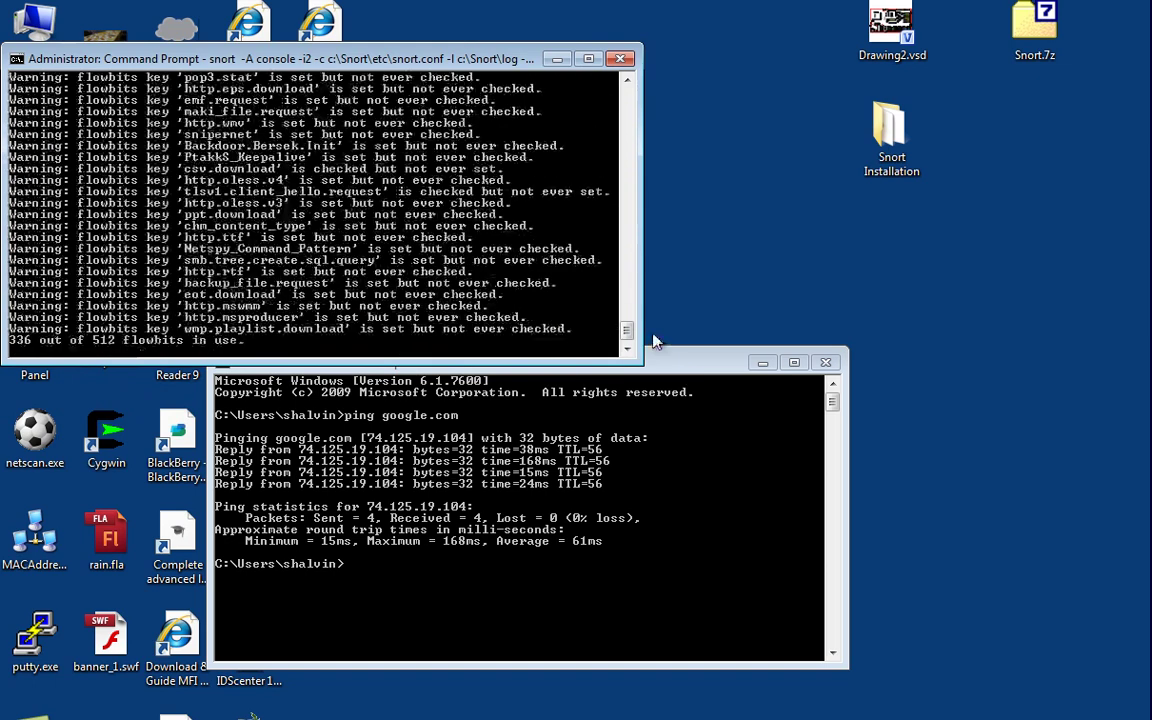
pyautogui.moveTo(703, 385); pyautogui.dragTo(697, 402)
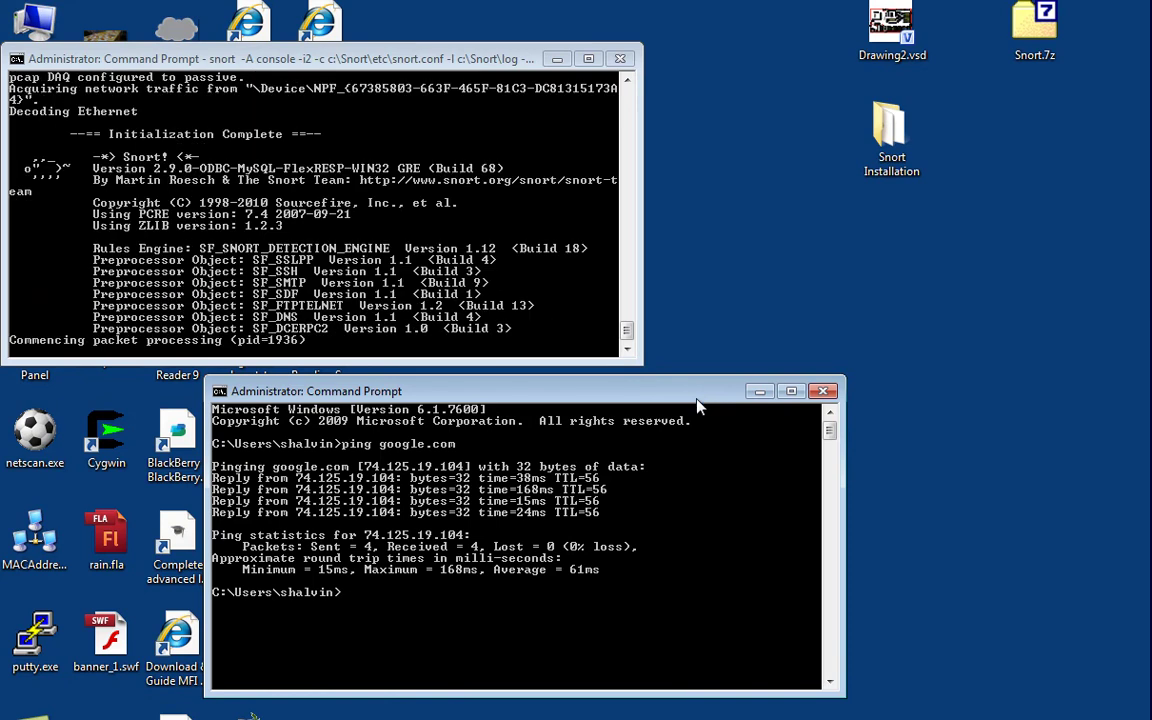
# In the second Command Prompt, change to the root of C:, clear the screen and ping myspace.com.
pyautogui.write('cd\\')
pyautogui.press('BackSpace')
pyautogui.press('Return')
pyautogui.write('cls')
pyautogui.press('Return')
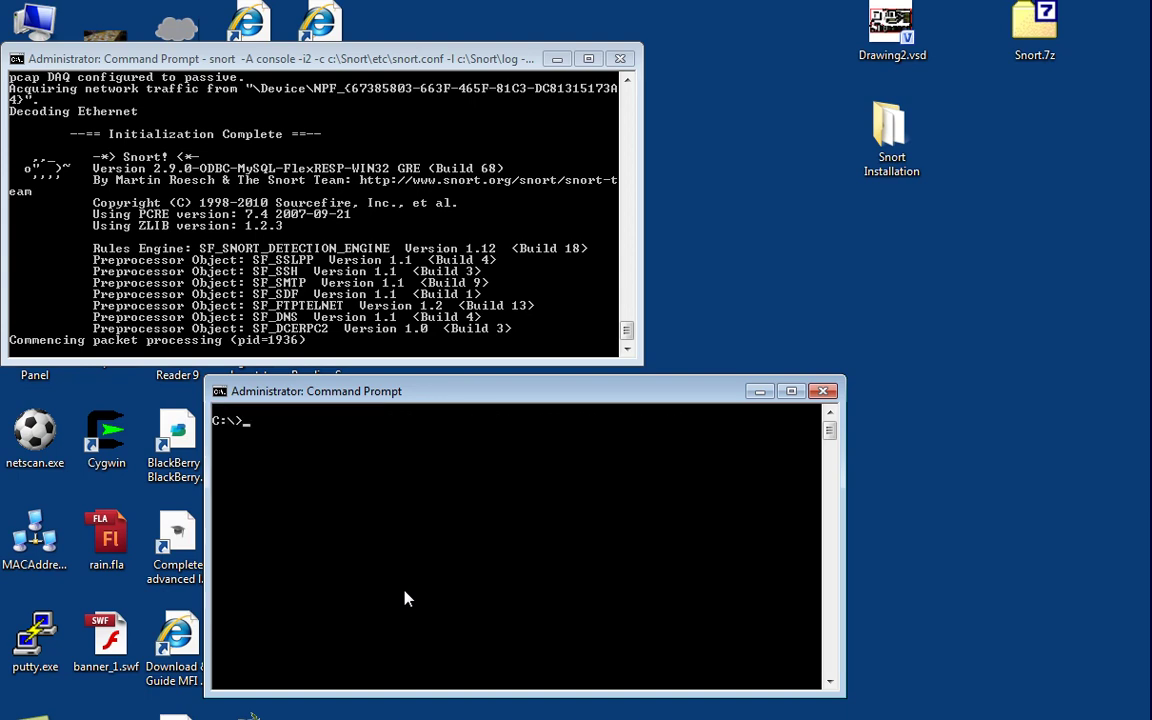
pyautogui.write('ping myspace.com')
pyautogui.press('Return')
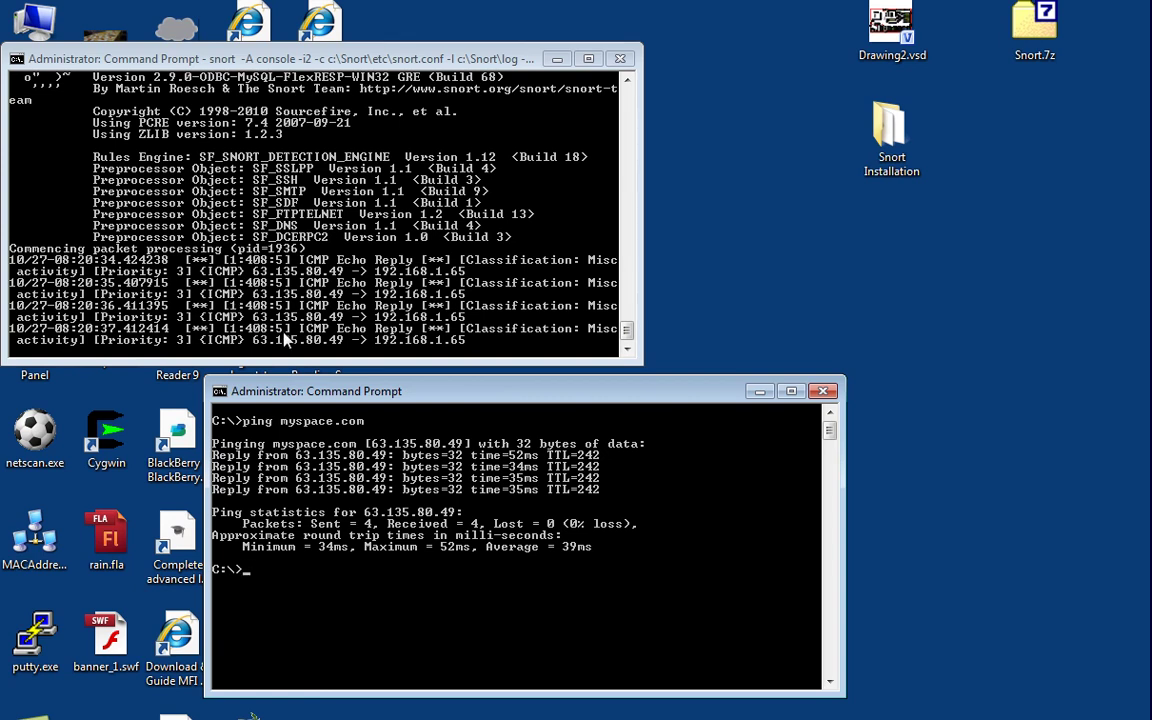
# Open ICMP_ECHO_REPLY.ids from the 63.135.80.49 folder in C:\Snort\log with WordPad, keeping the Snort output in view.
pyautogui.click(35, 718)
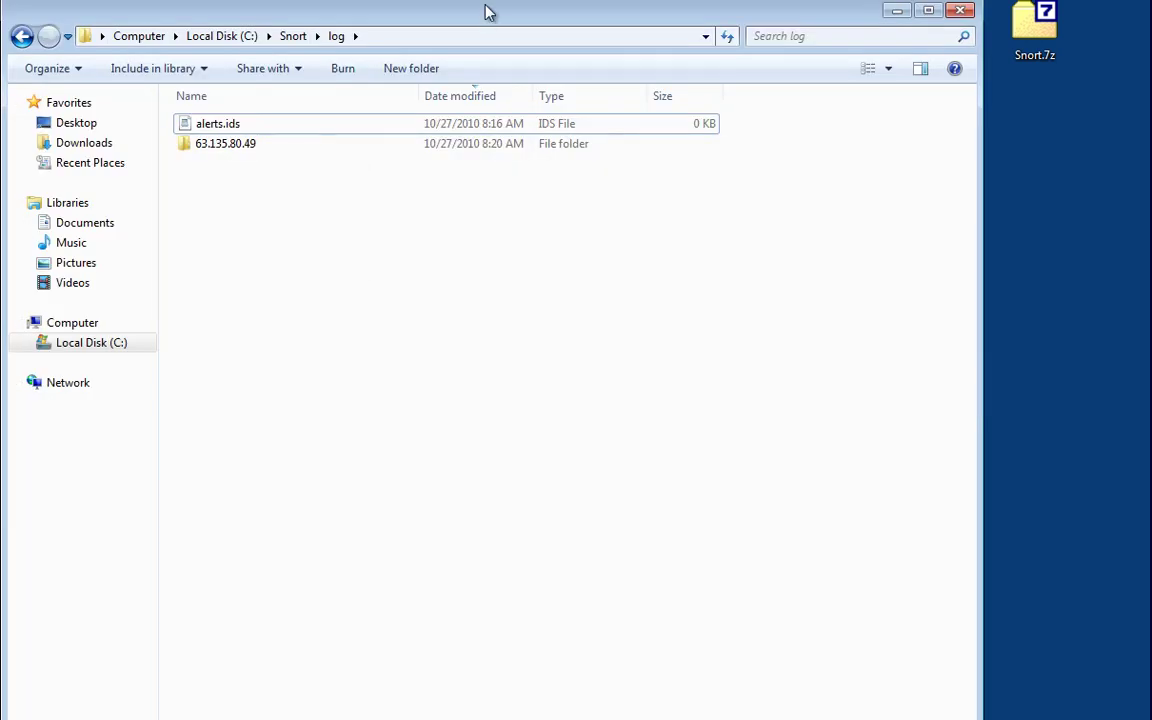
pyautogui.moveTo(488, 13); pyautogui.dragTo(398, 314)
pyautogui.click(225, 440)
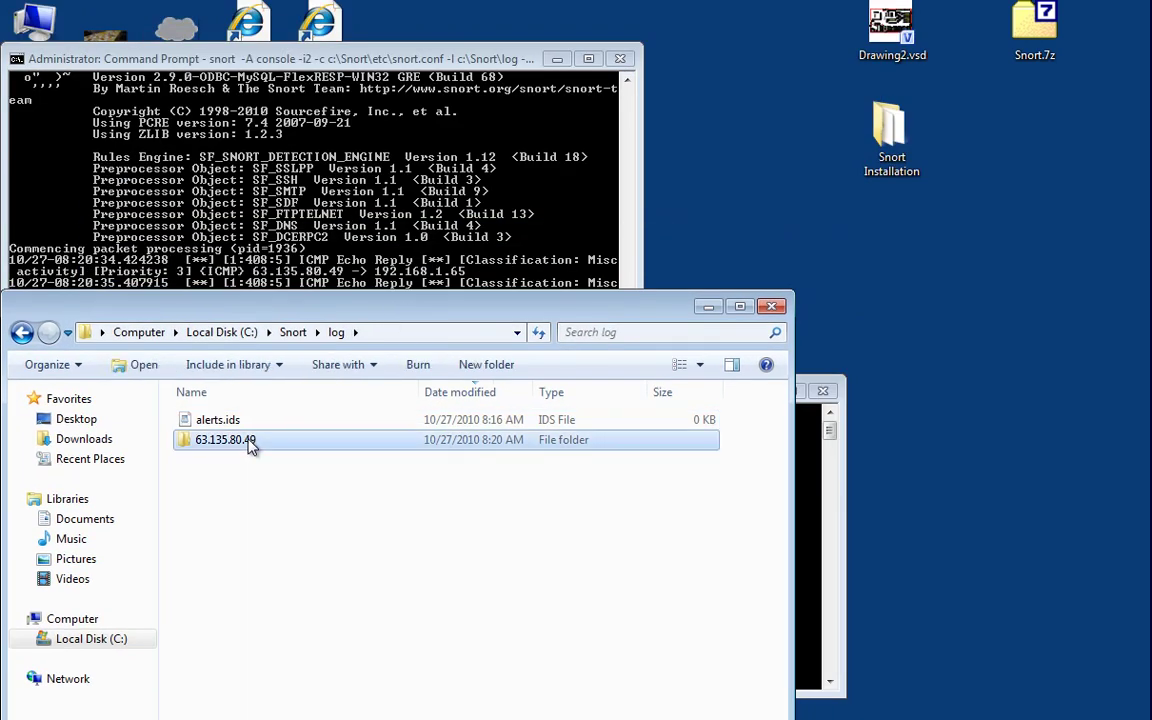
pyautogui.moveTo(516, 314); pyautogui.dragTo(540, 480)
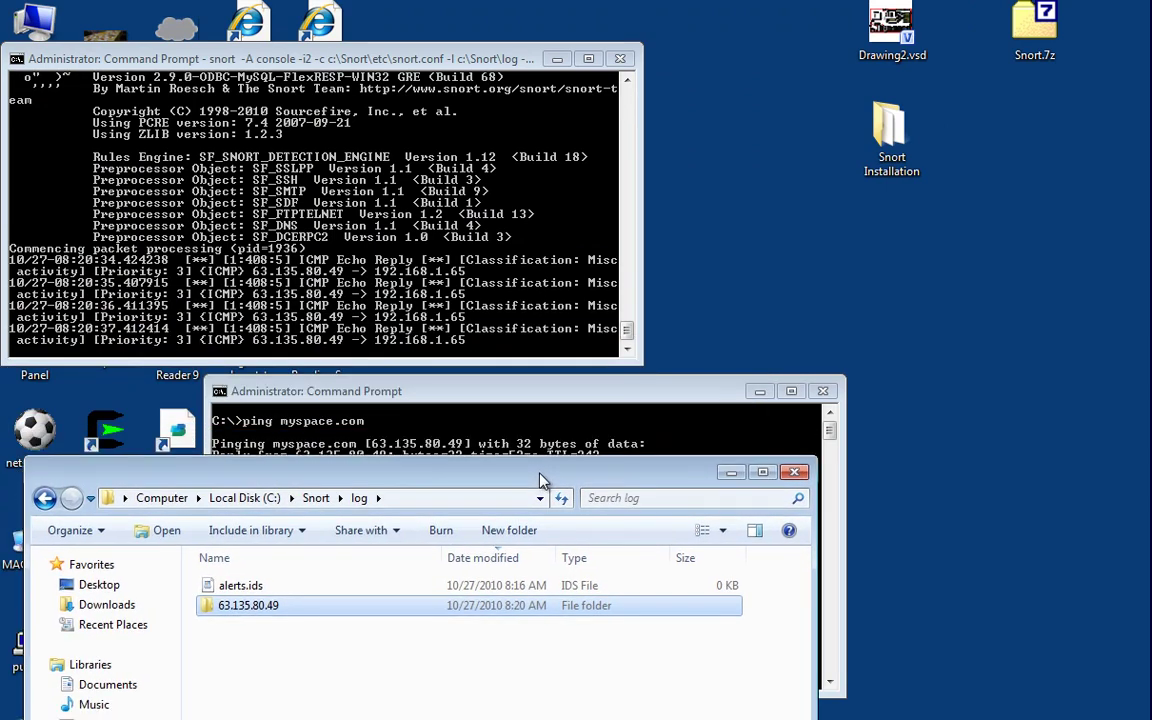
pyautogui.doubleClick(259, 612)
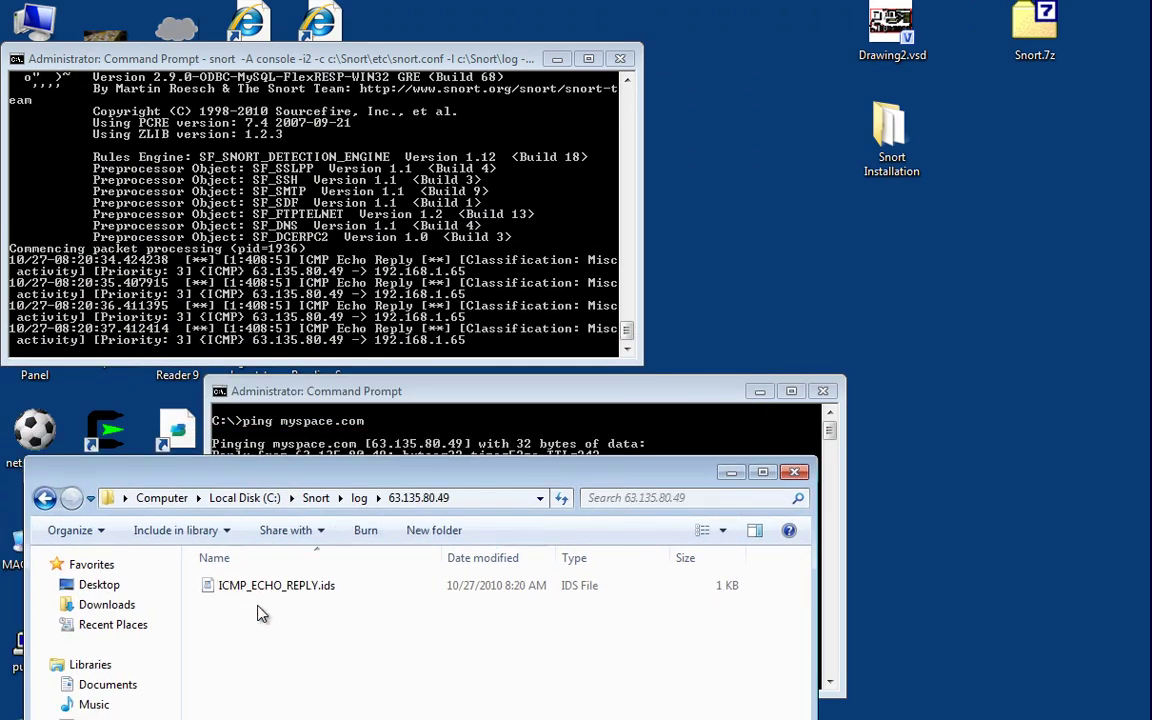
pyautogui.rightClick(237, 584)
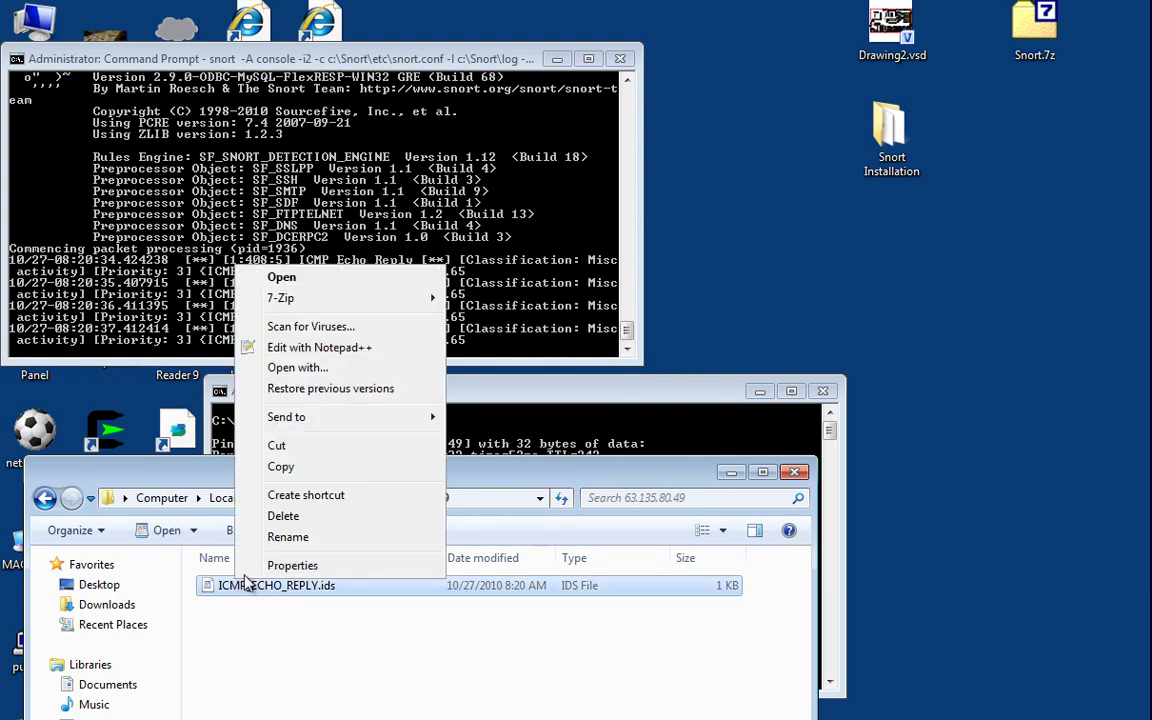
pyautogui.click(290, 368)
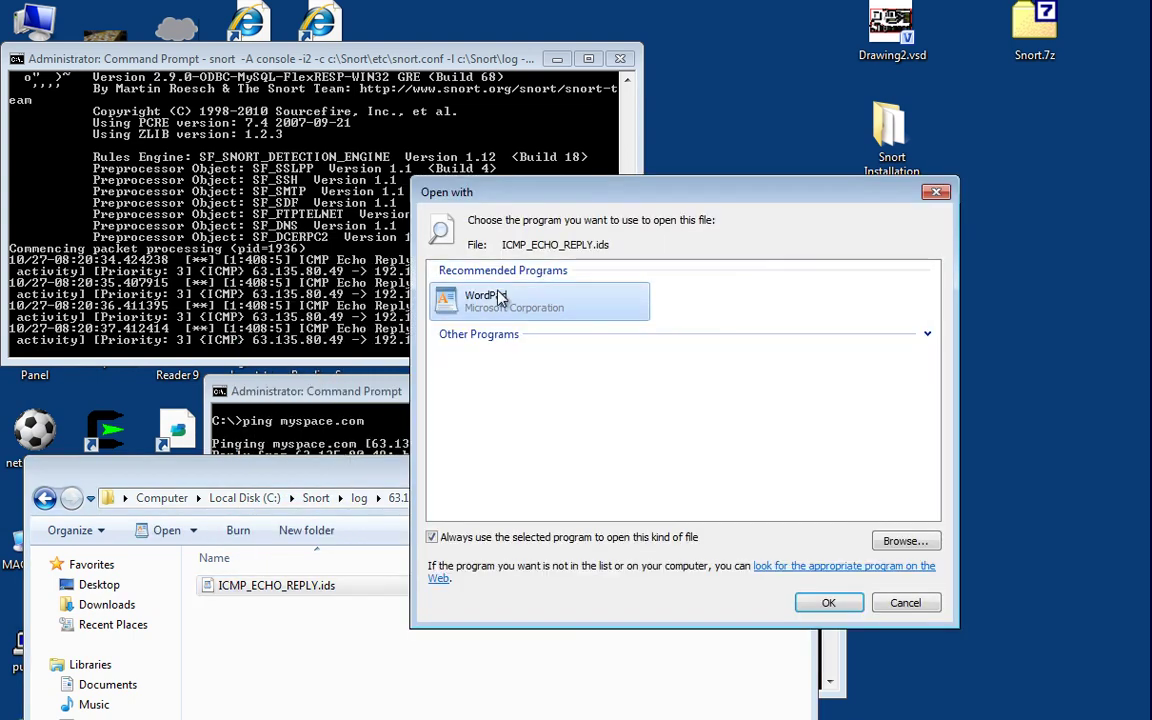
pyautogui.doubleClick(497, 296)
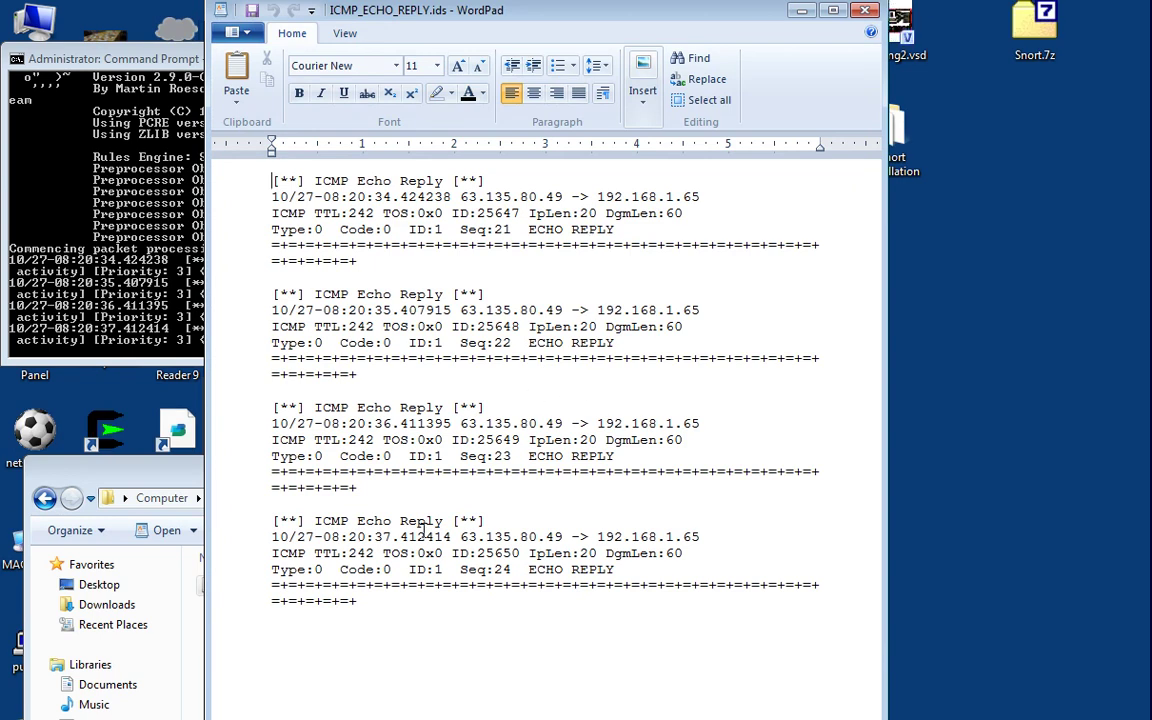
# Examine the logged ICMP echo replies and their source and destination addresses, then put away the WordPad and Explorer windows.
pyautogui.moveTo(406, 604); pyautogui.dragTo(352, 176)
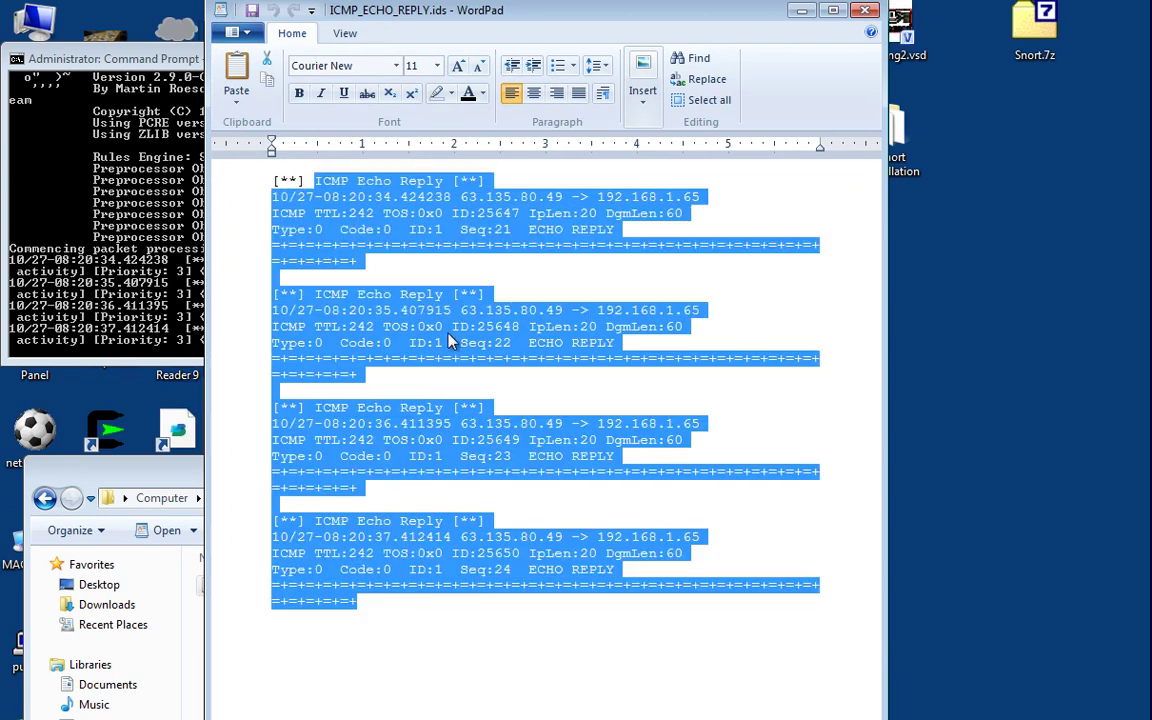
pyautogui.click(490, 261)
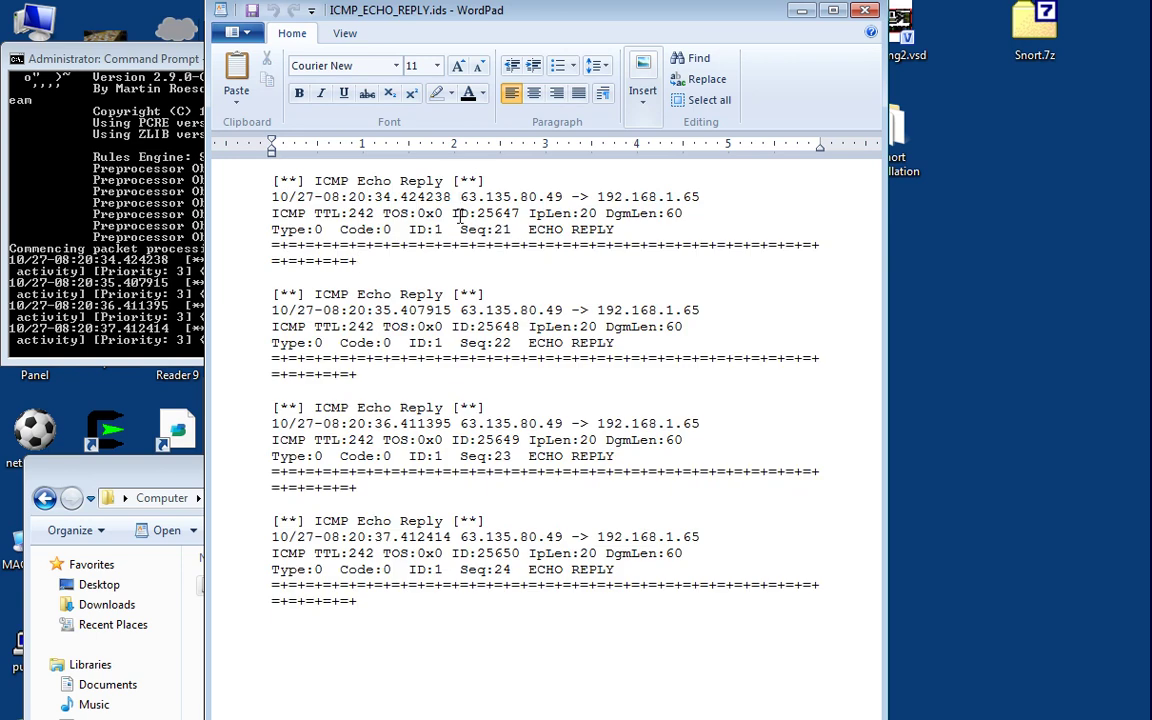
pyautogui.moveTo(461, 198); pyautogui.dragTo(570, 197)
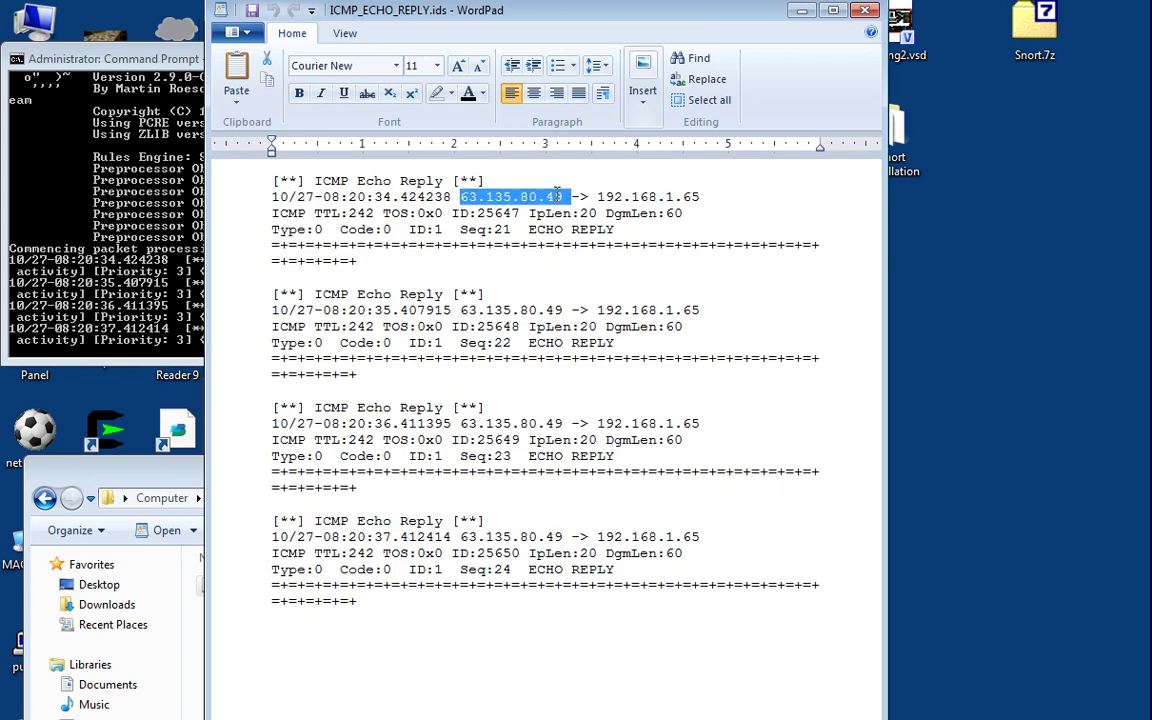
pyautogui.doubleClick(620, 196)
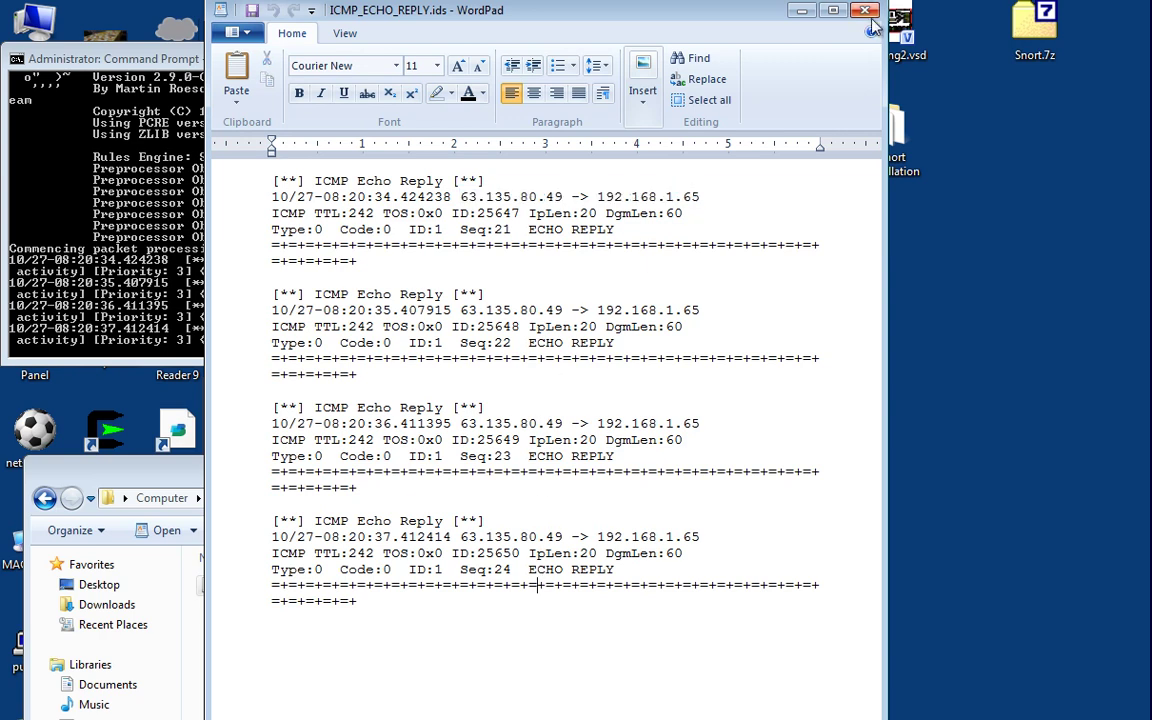
pyautogui.click(801, 10)
pyautogui.click(794, 471)
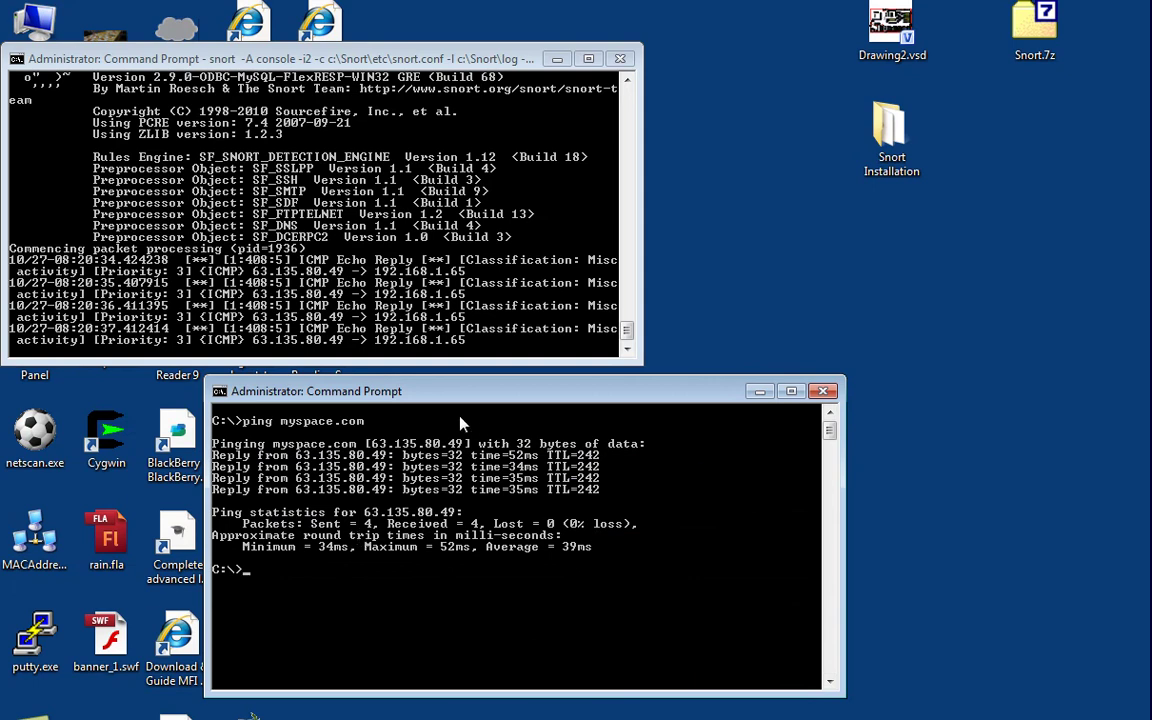
# Switch to Internet Explorer, place its window beside the Snort output, and load btjunkie.org to generate web traffic.
pyautogui.press('super')
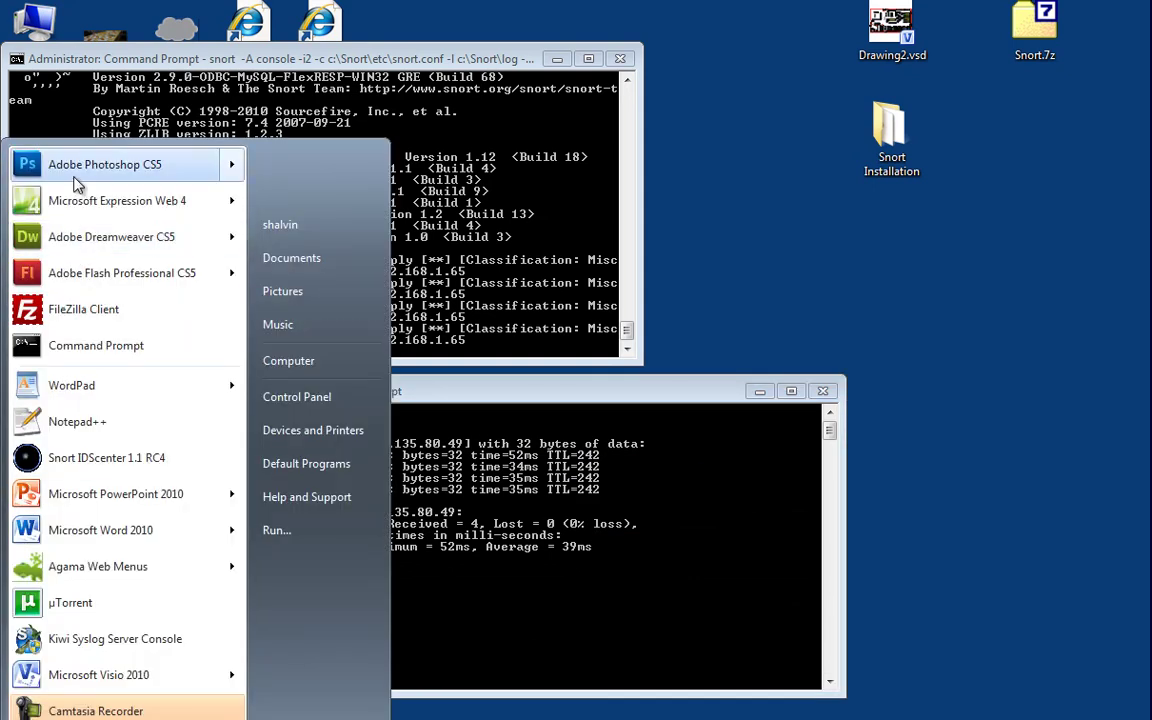
pyautogui.press('super')
pyautogui.press('super')
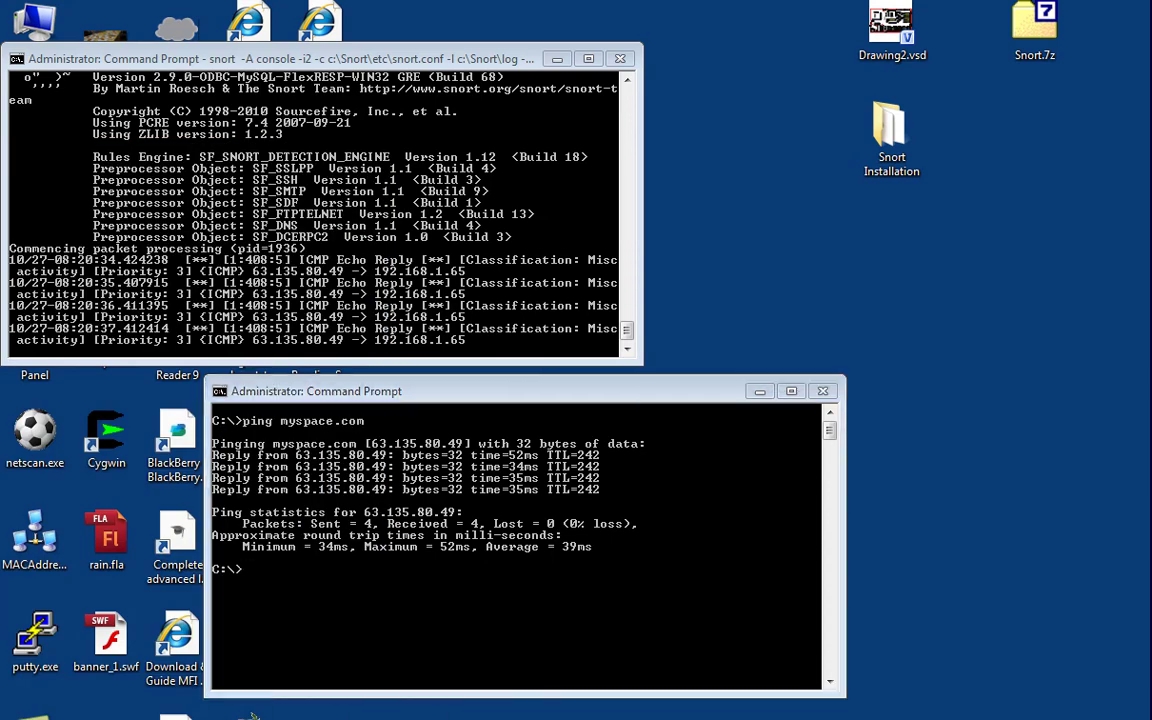
pyautogui.press('super')
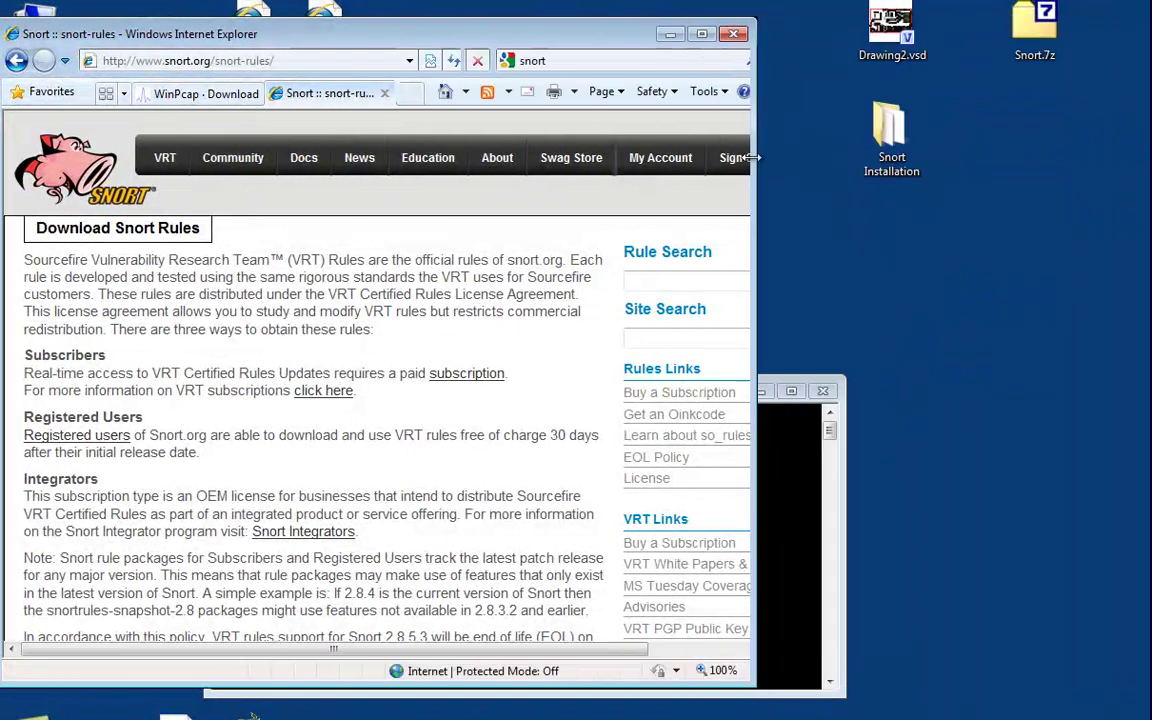
pyautogui.moveTo(367, 26); pyautogui.dragTo(687, 72)
pyautogui.click(617, 107)
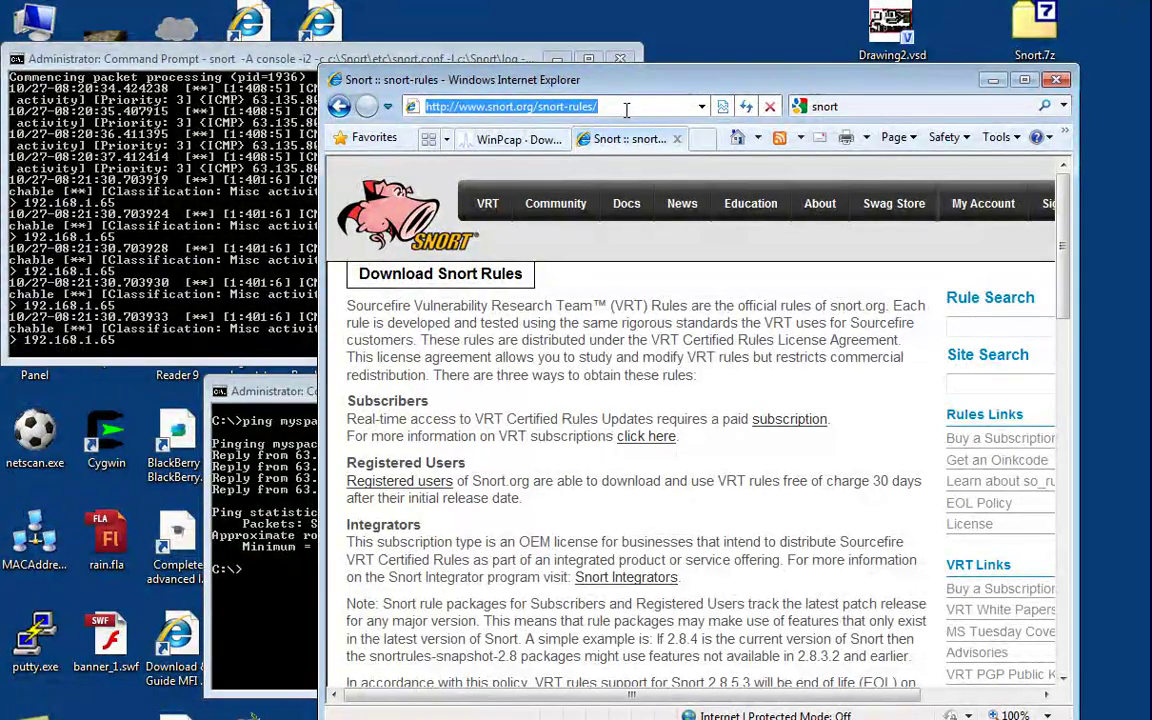
pyautogui.write('btjunkie.co')
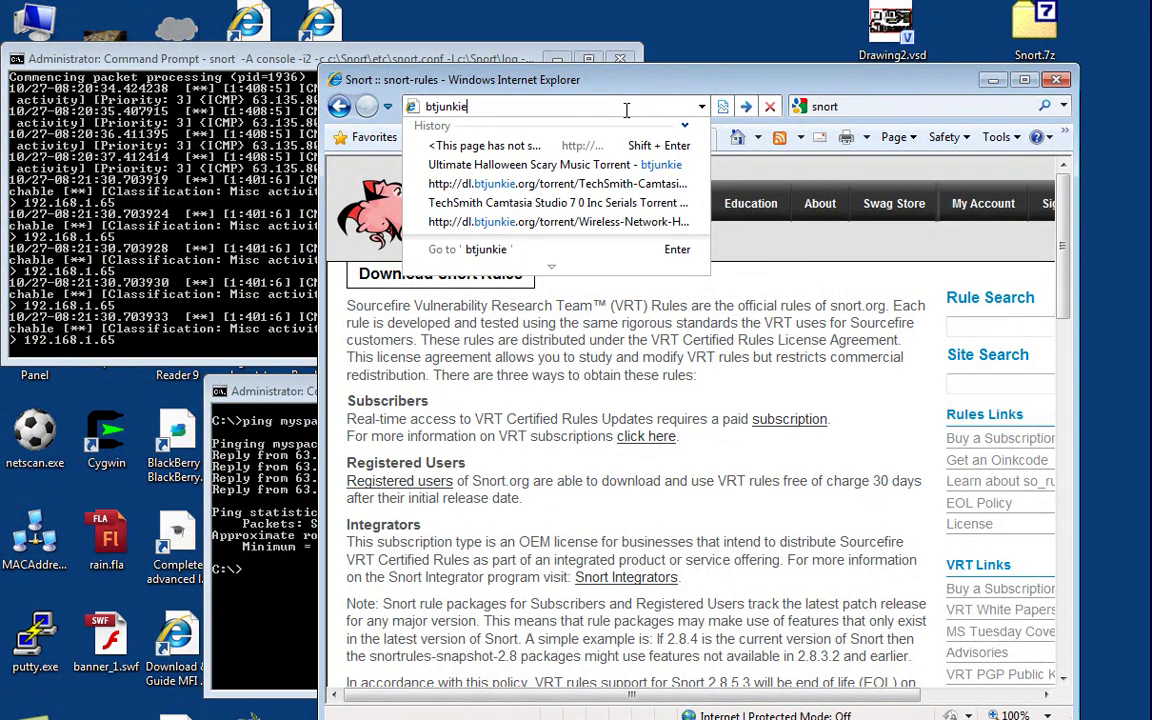
pyautogui.write('m')
pyautogui.press('Return')
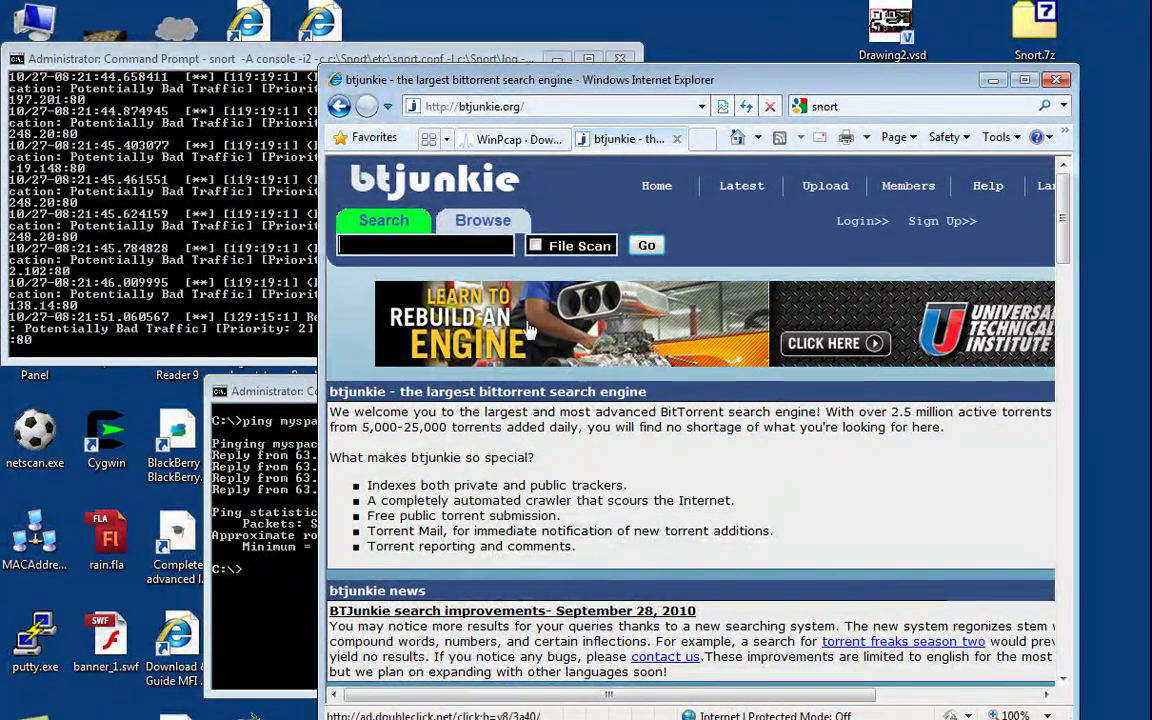
# Search btjunkie for BOOK CLUB to generate more web traffic for Snort to inspect.
pyautogui.doubleClick(432, 243)
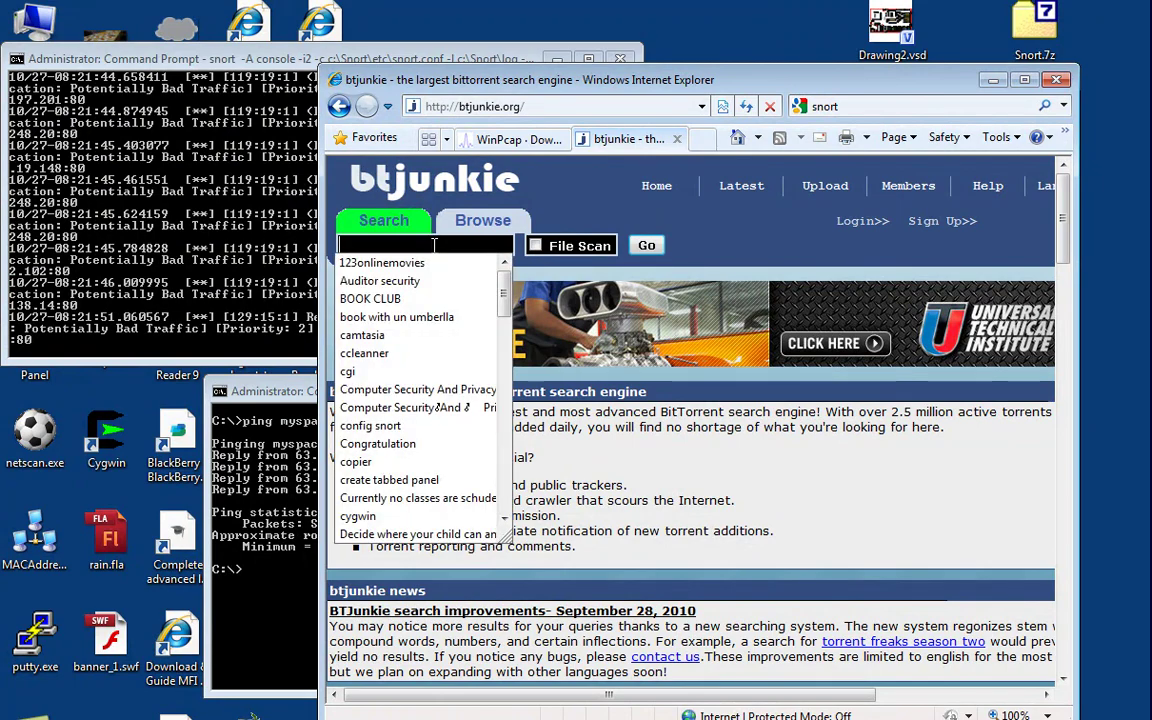
pyautogui.click(372, 298)
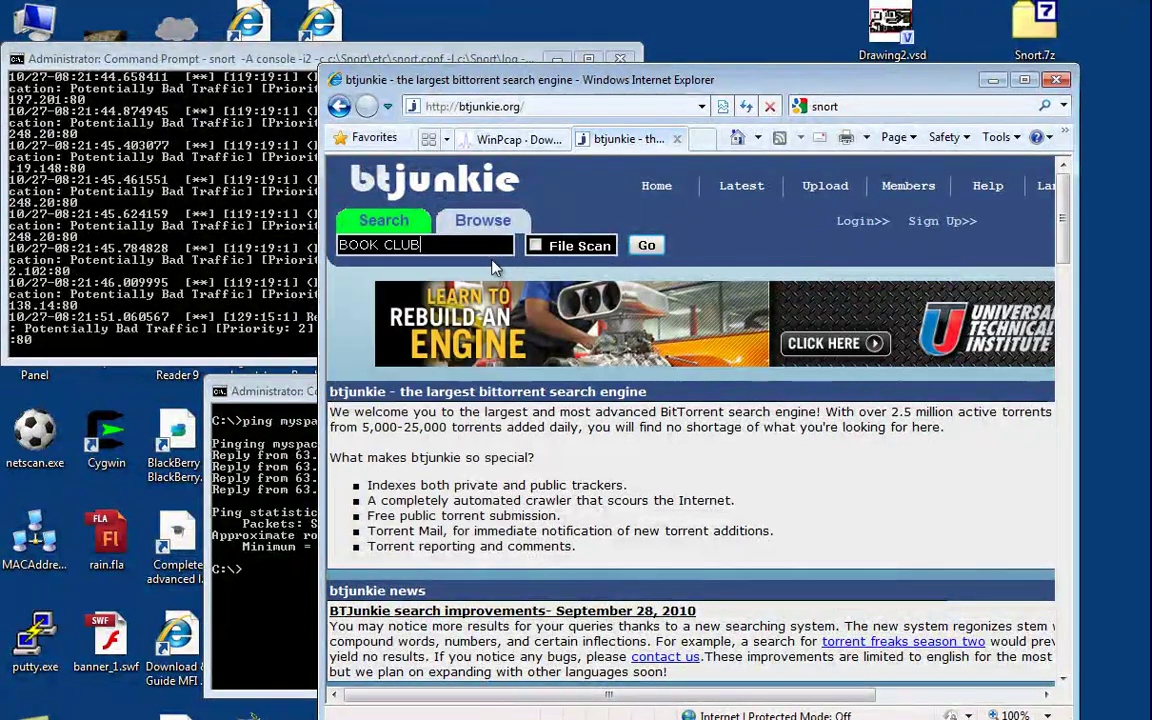
pyautogui.click(652, 248)
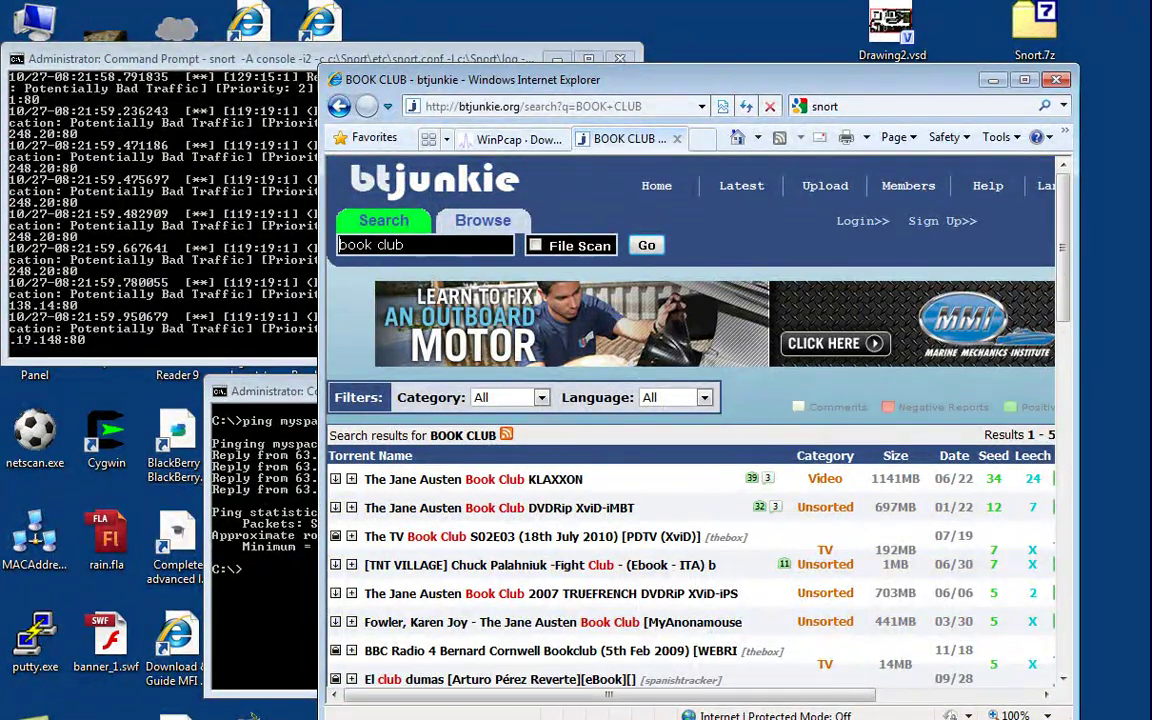
# Open ICMP_NET_UNRCH.ids from the 192.168.1.254 folder in C:\Snort\log with Notepad++.
pyautogui.click(258, 716)
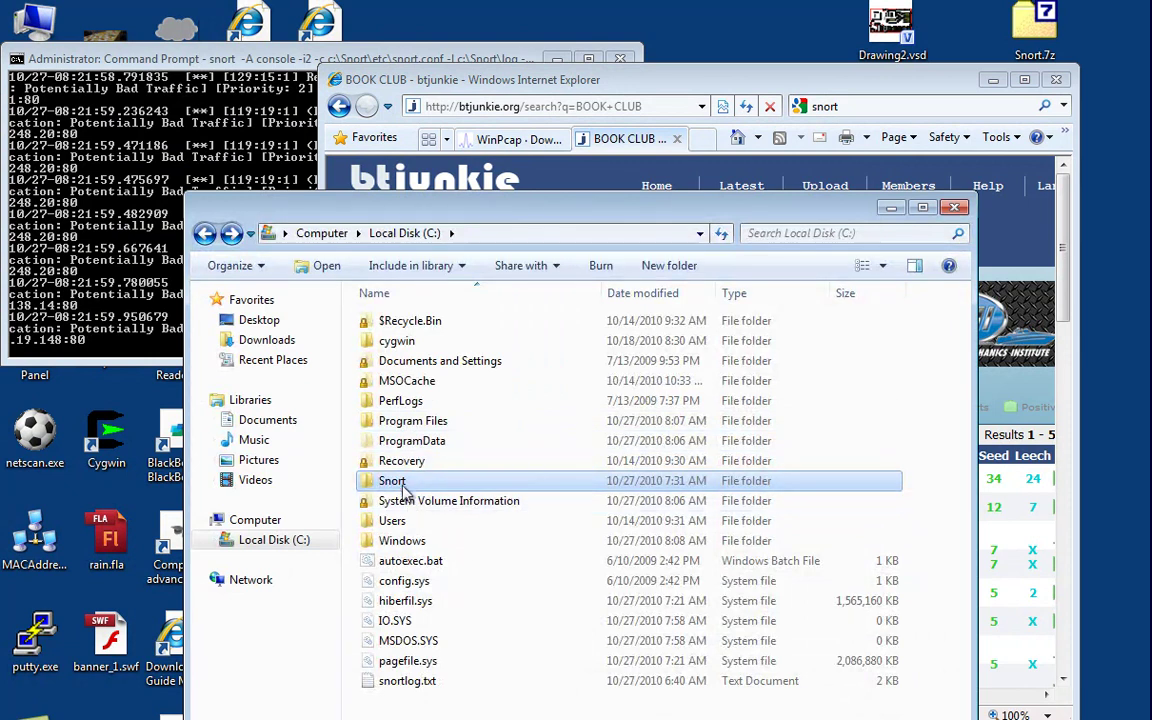
pyautogui.doubleClick(405, 484)
pyautogui.doubleClick(379, 420)
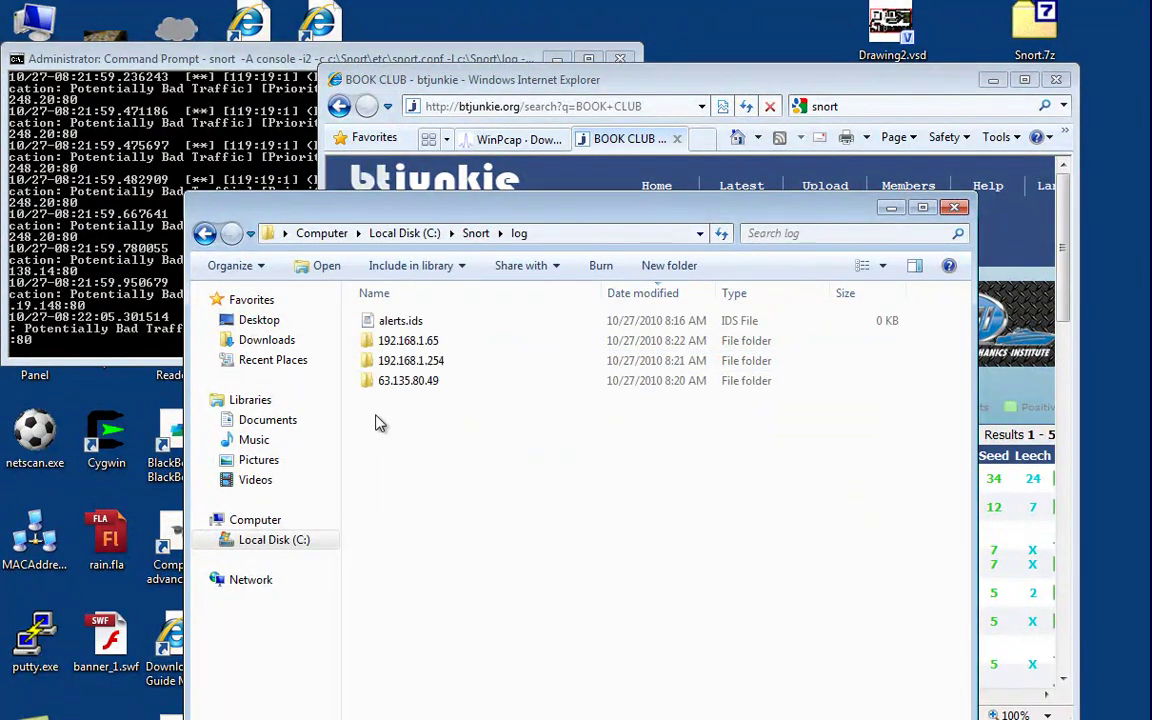
pyautogui.click(432, 360)
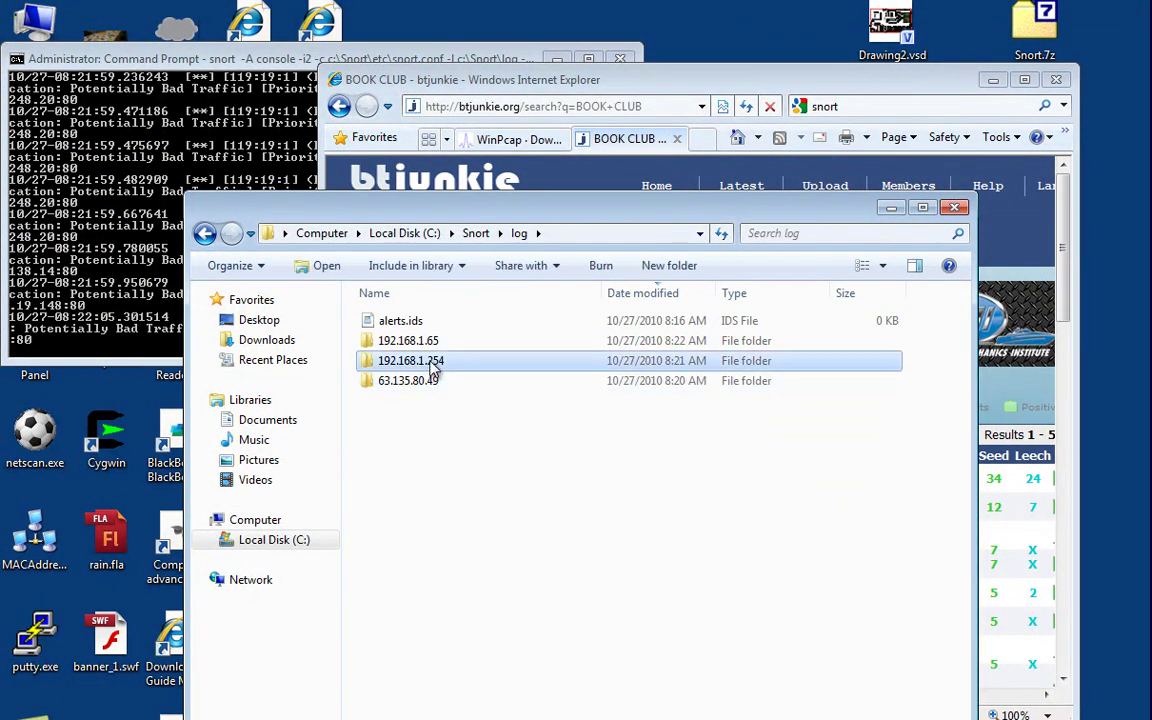
pyautogui.click(434, 344)
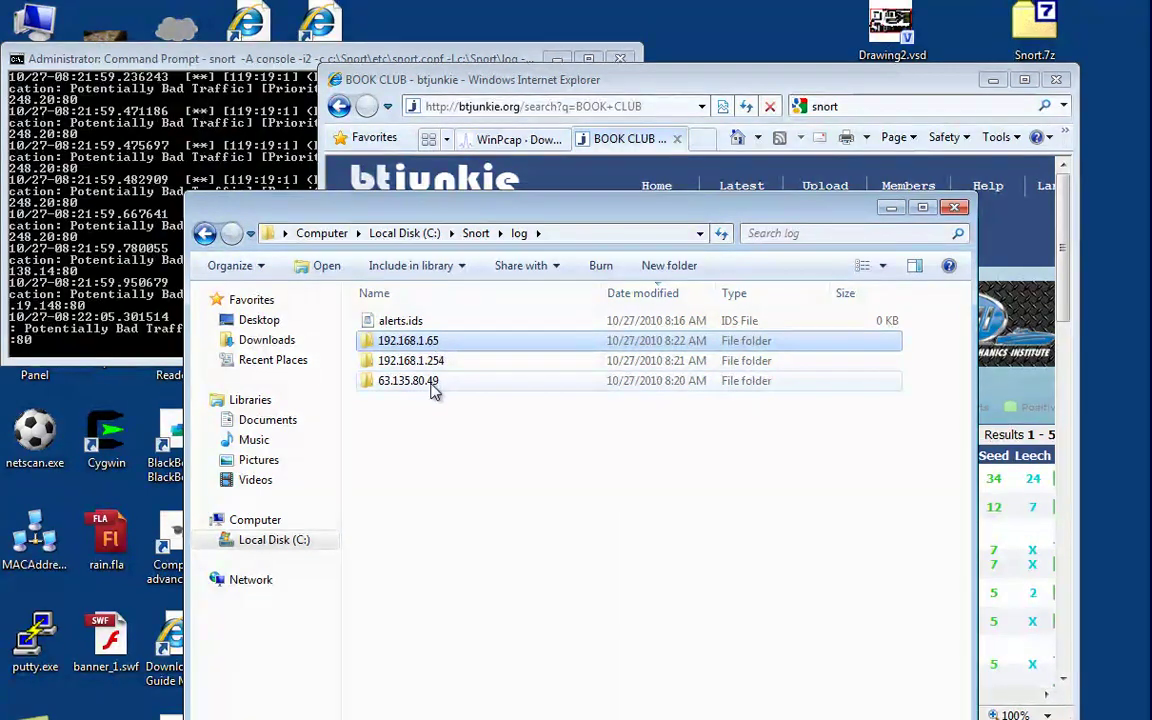
pyautogui.doubleClick(432, 361)
pyautogui.rightClick(425, 320)
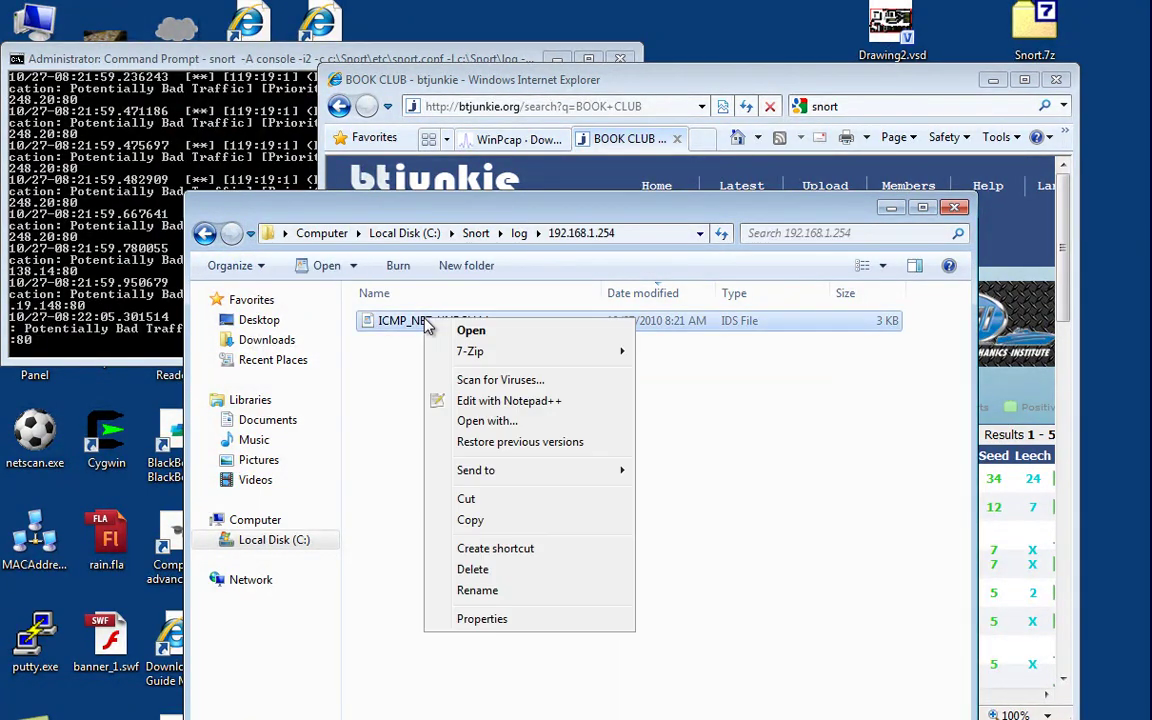
pyautogui.click(490, 400)
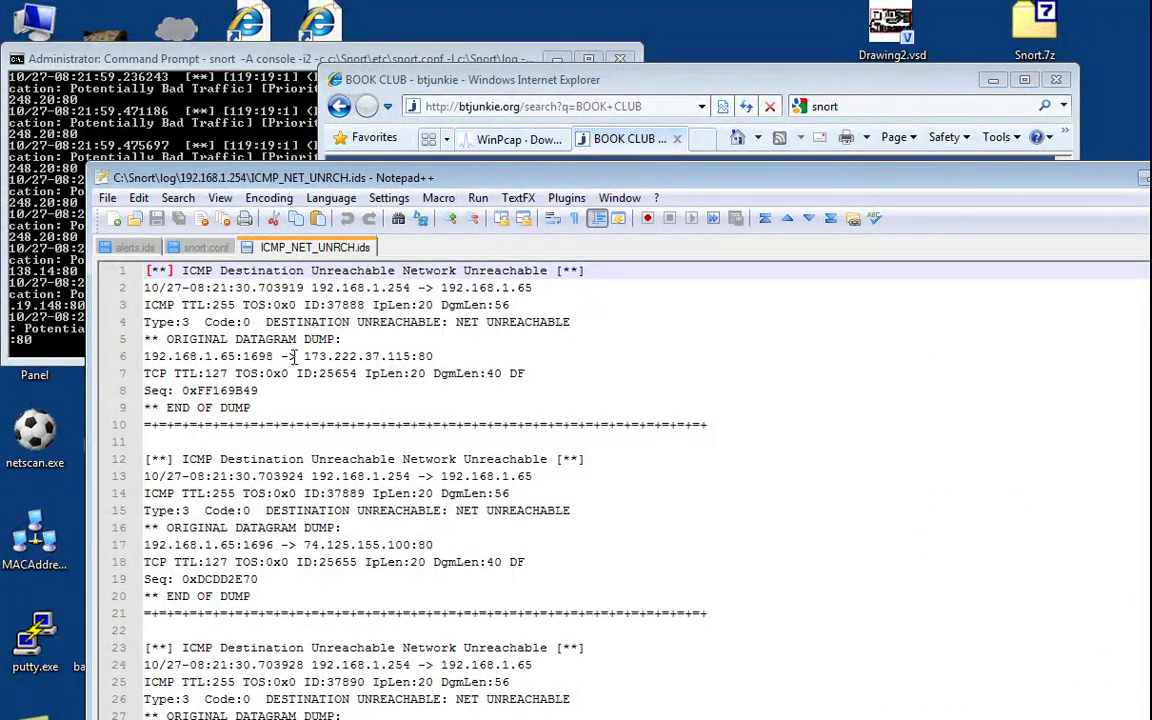
# Close the log file, the Explorer window and Internet Explorer with all its tabs.
pyautogui.hotkey('alt', 'F4')
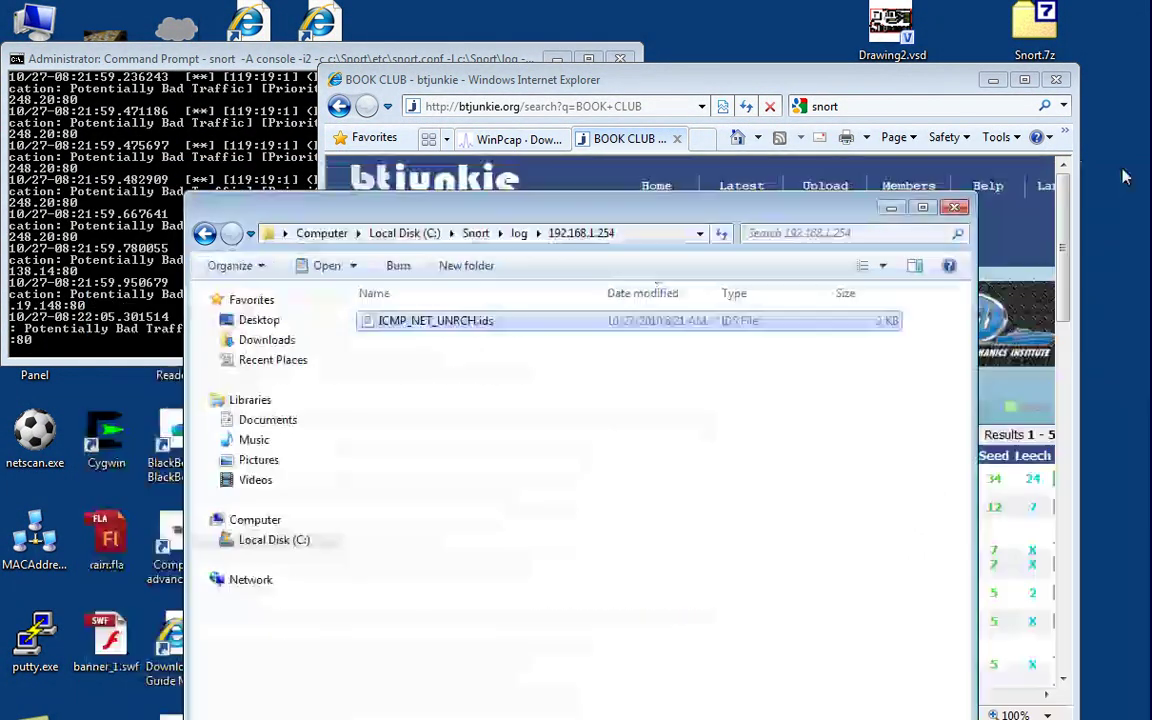
pyautogui.click(957, 211)
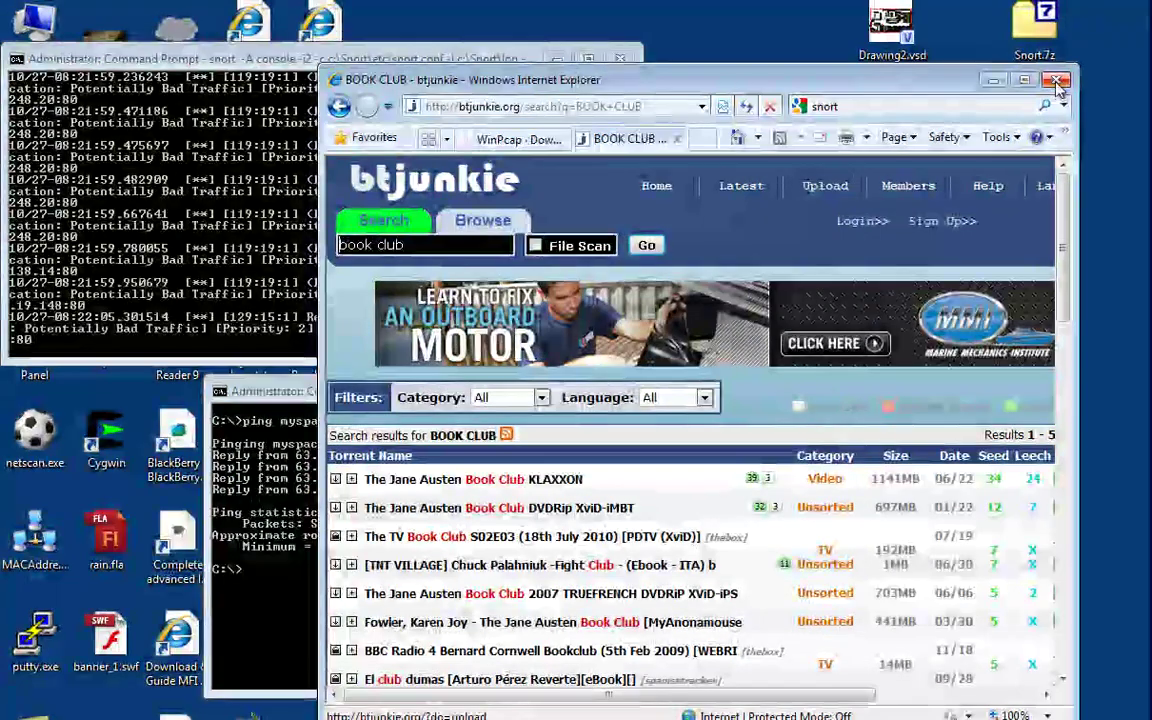
pyautogui.click(1056, 80)
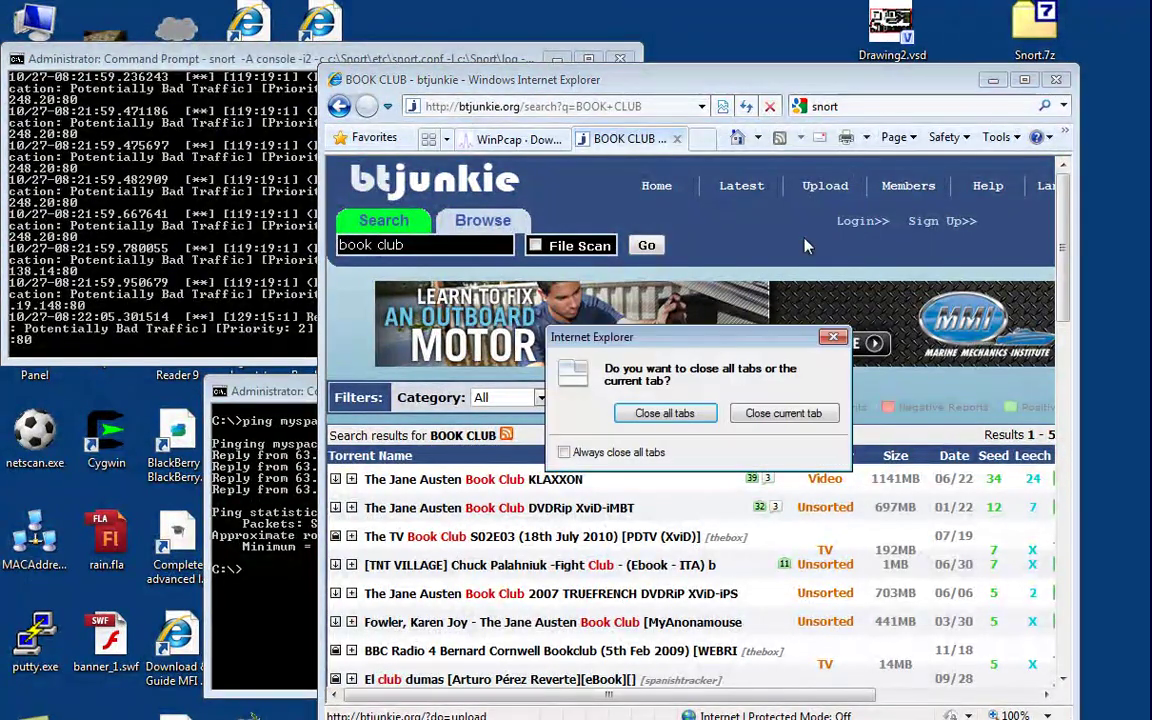
pyautogui.click(703, 420)
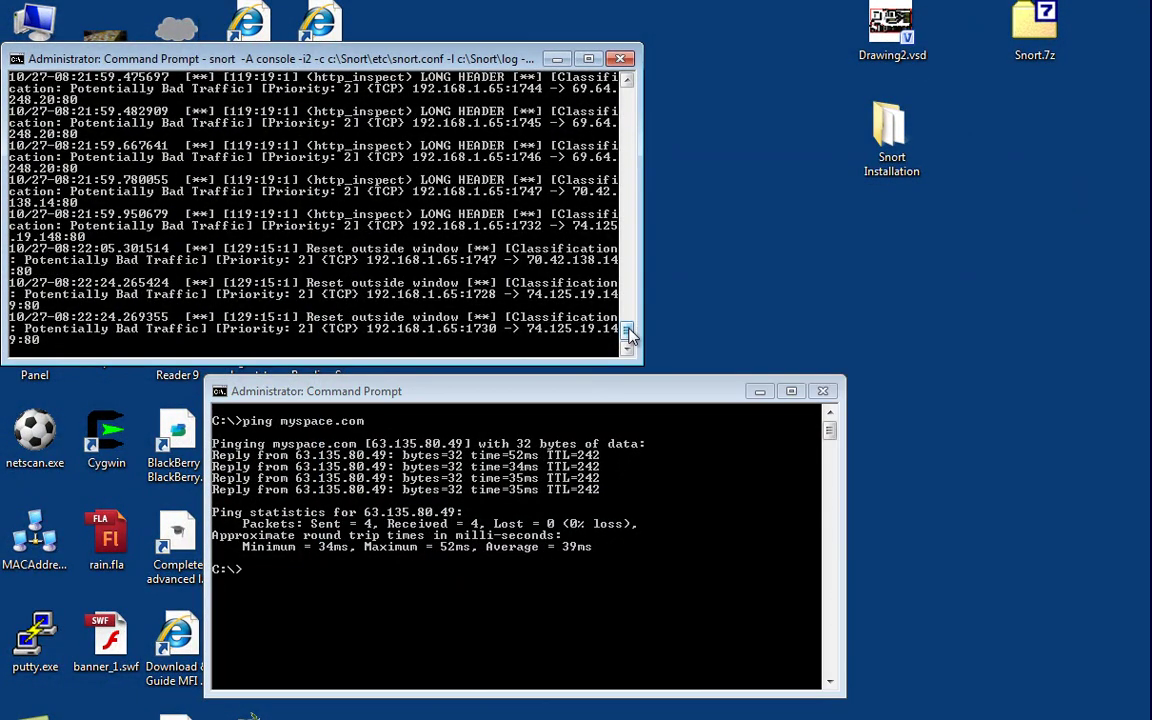
# Look back through the Snort console output and close both Command Prompt windows.
pyautogui.moveTo(629, 333); pyautogui.dragTo(618, 95)
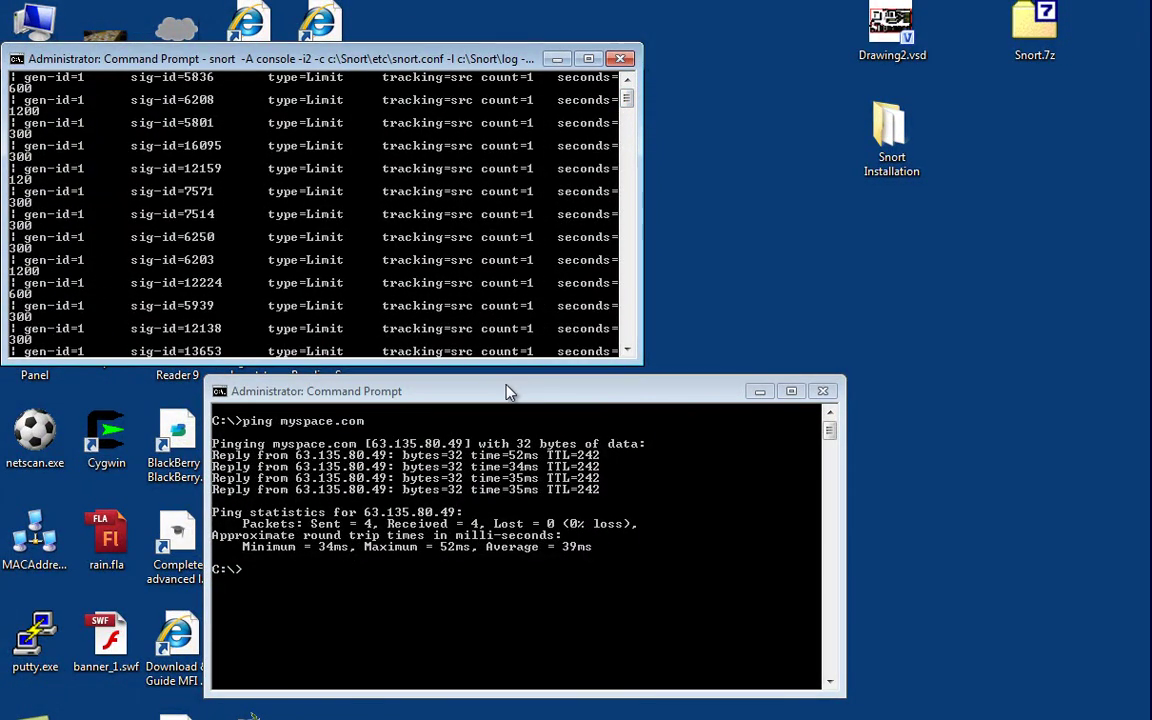
pyautogui.moveTo(627, 97); pyautogui.dragTo(637, 345)
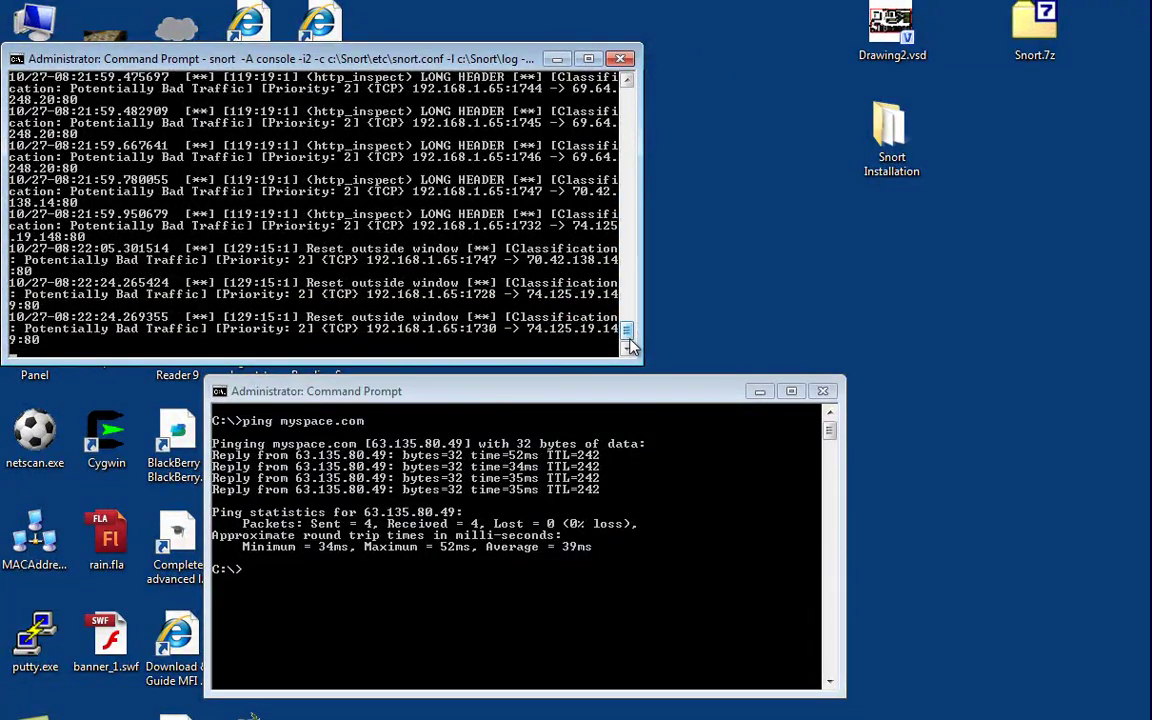
pyautogui.click(620, 58)
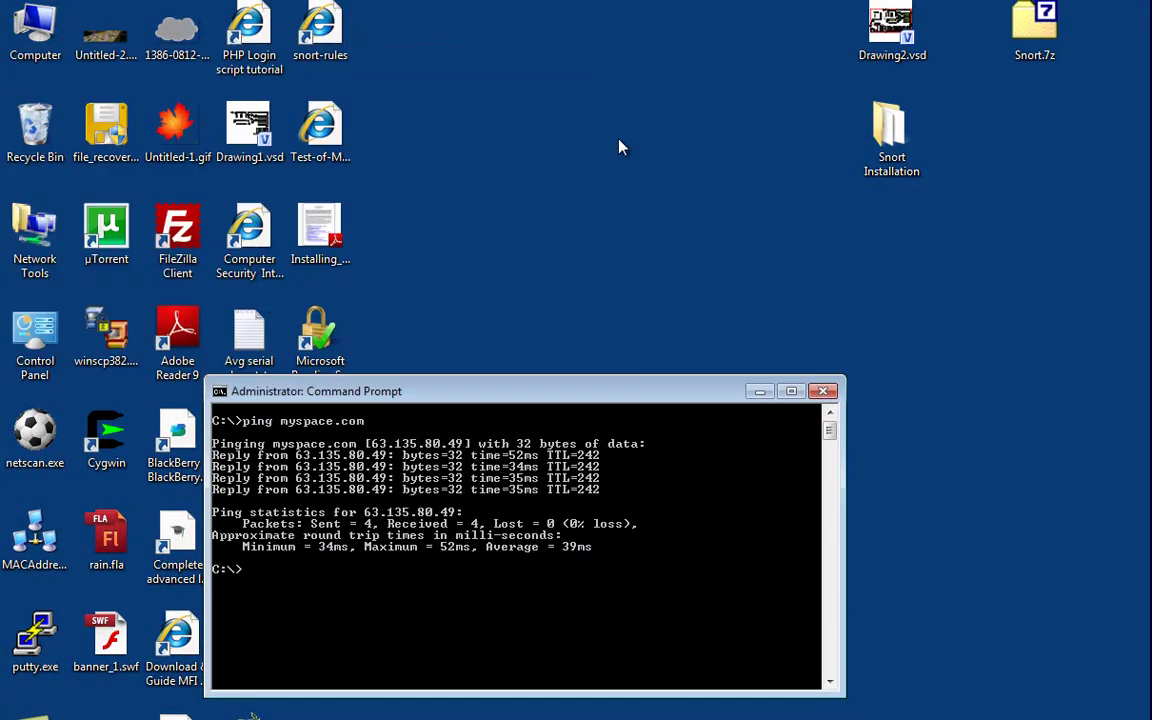
pyautogui.click(819, 393)
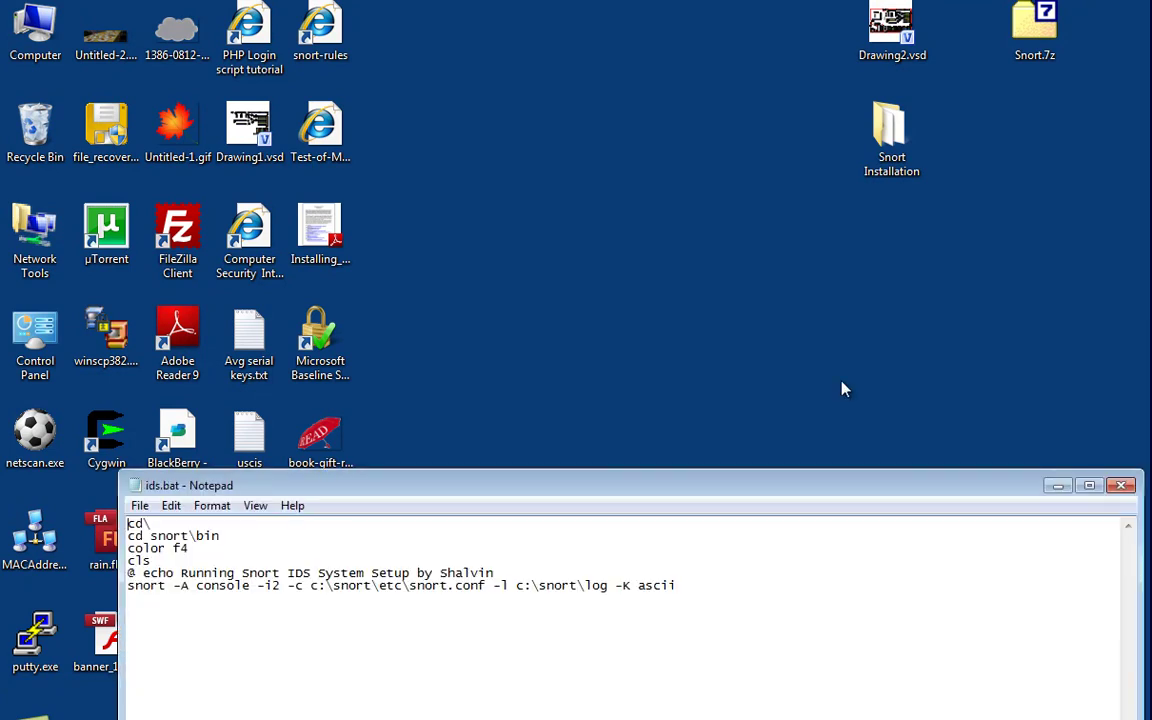
# Reposition and narrow the ids.bat Notepad window, review the batch commands that start Snort, and close the file.
pyautogui.moveTo(672, 475); pyautogui.dragTo(609, 98)
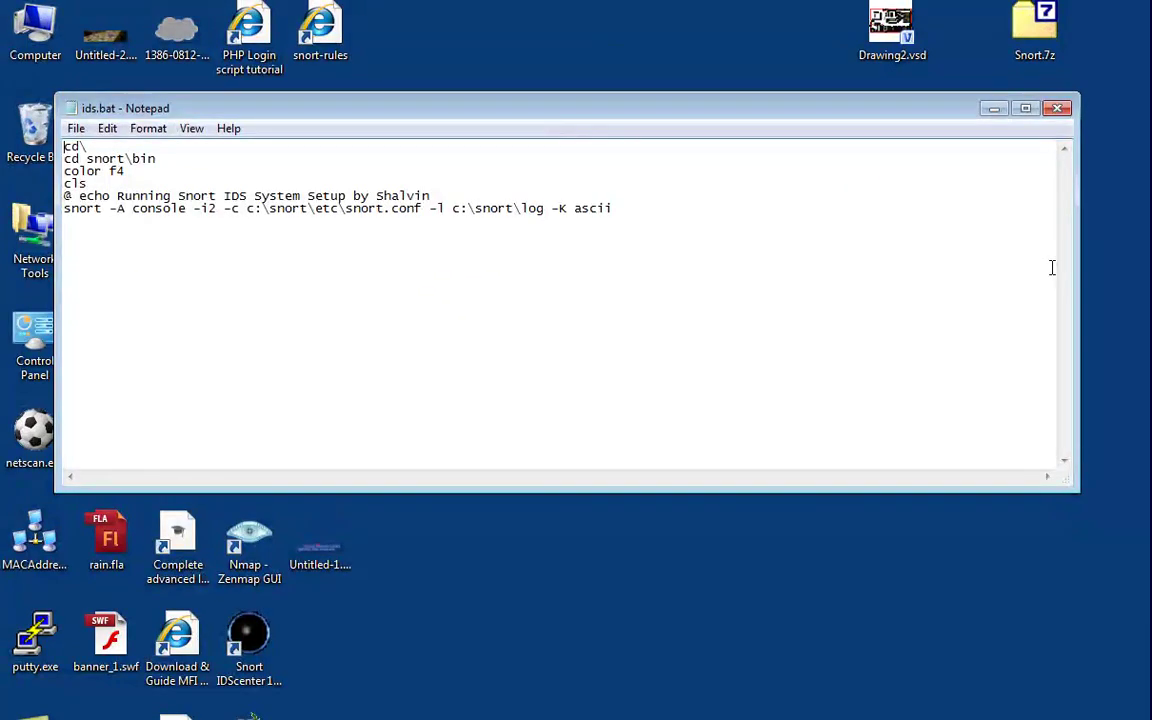
pyautogui.moveTo(1080, 272); pyautogui.dragTo(745, 262)
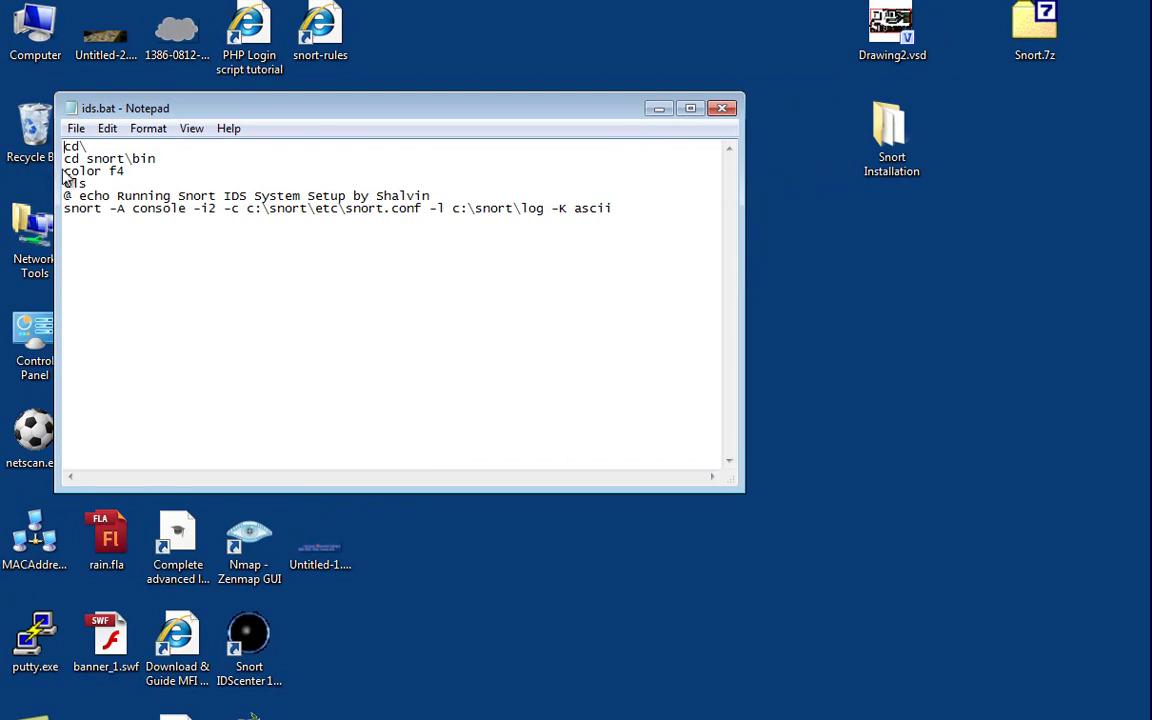
pyautogui.moveTo(118, 158); pyautogui.dragTo(658, 213)
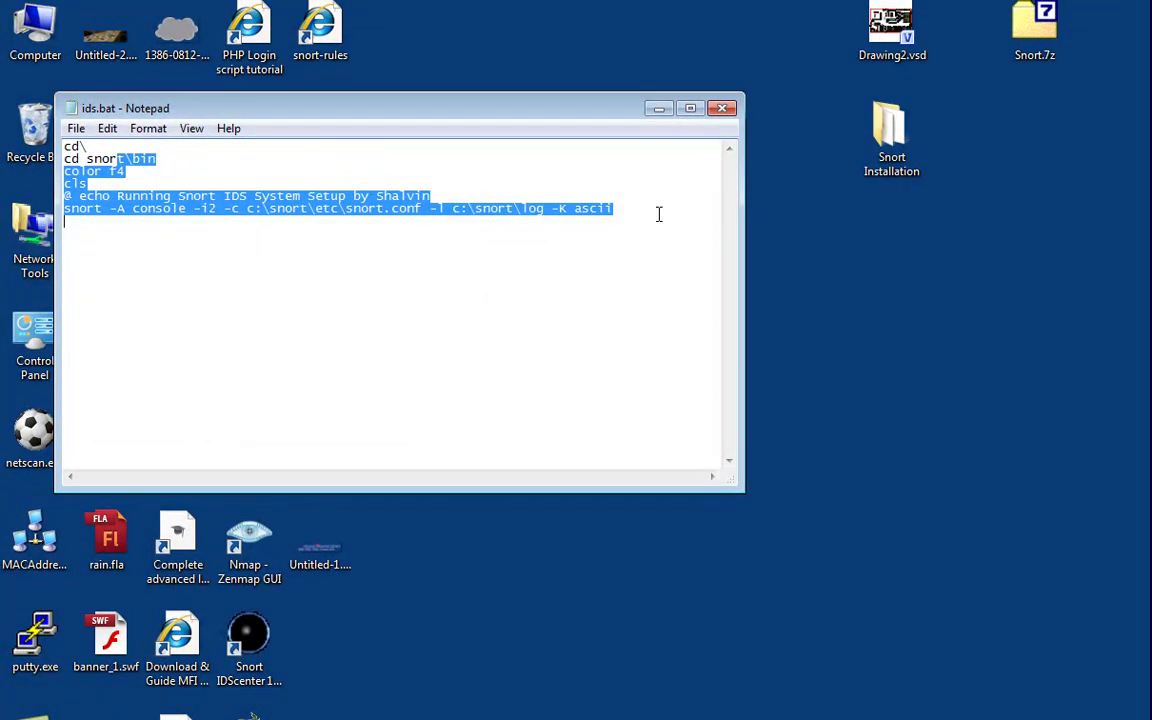
pyautogui.click(725, 108)
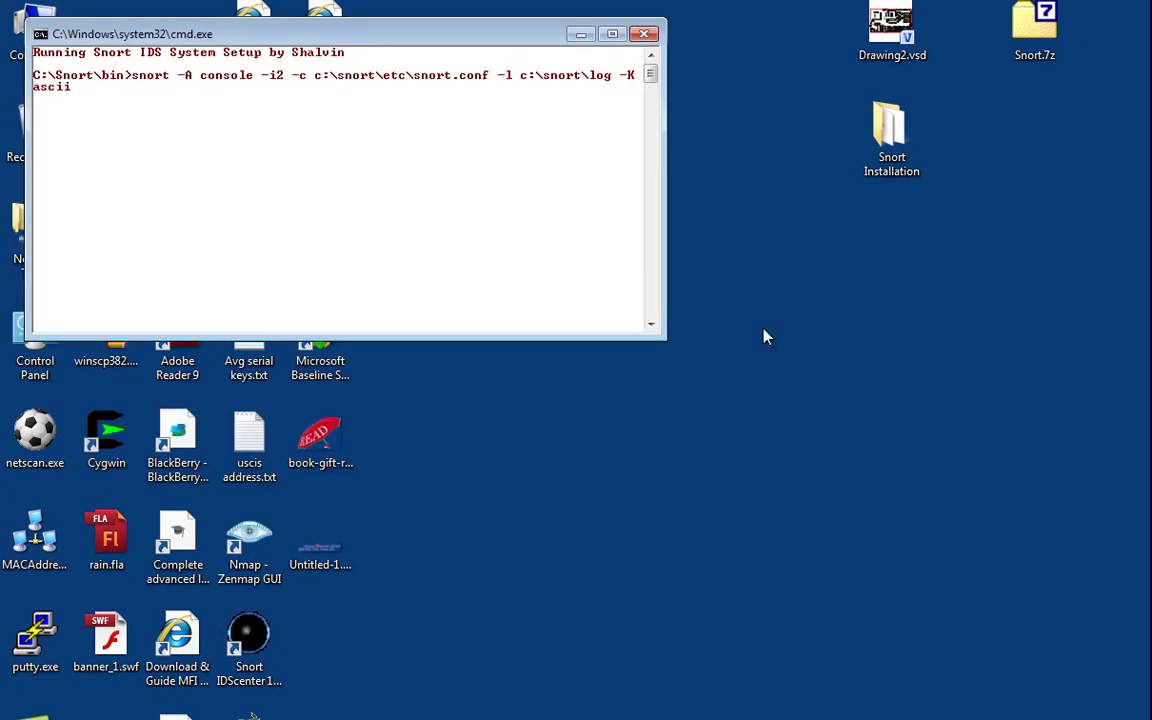
# Examine Snort's startup output in the console started by ids.bat until packet processing begins, and minimize the window.
pyautogui.moveTo(651, 274); pyautogui.dragTo(650, 74)
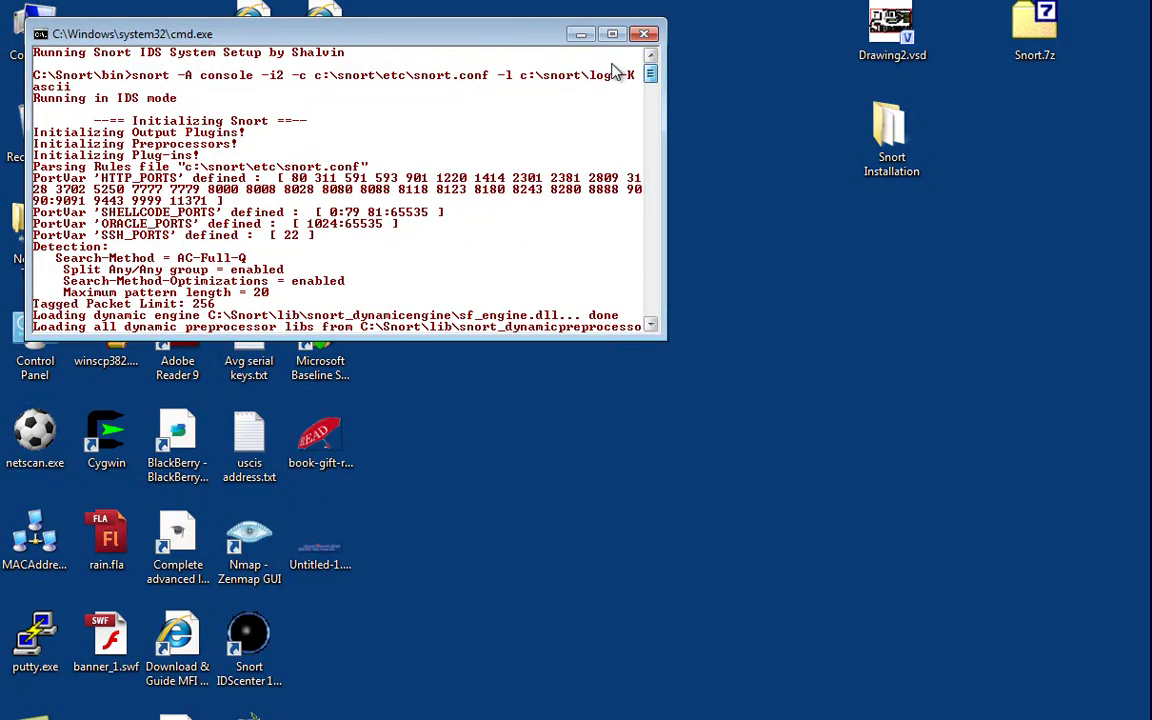
pyautogui.scroll(20, 295, 80)
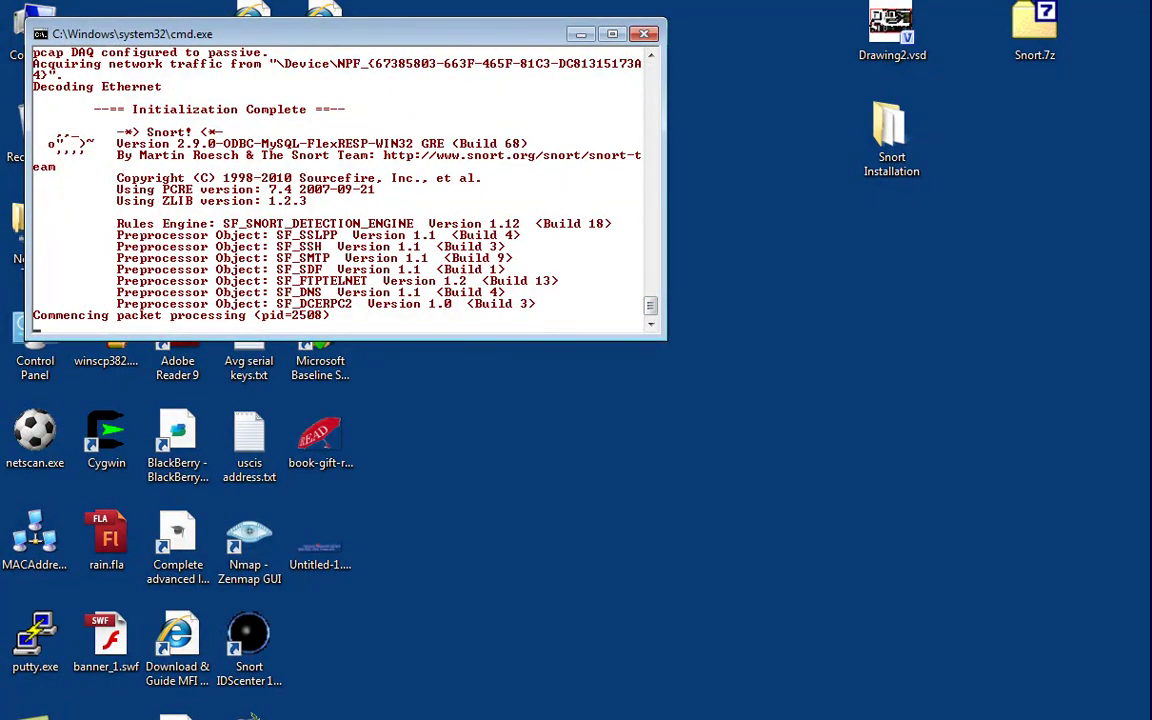
pyautogui.click(580, 34)
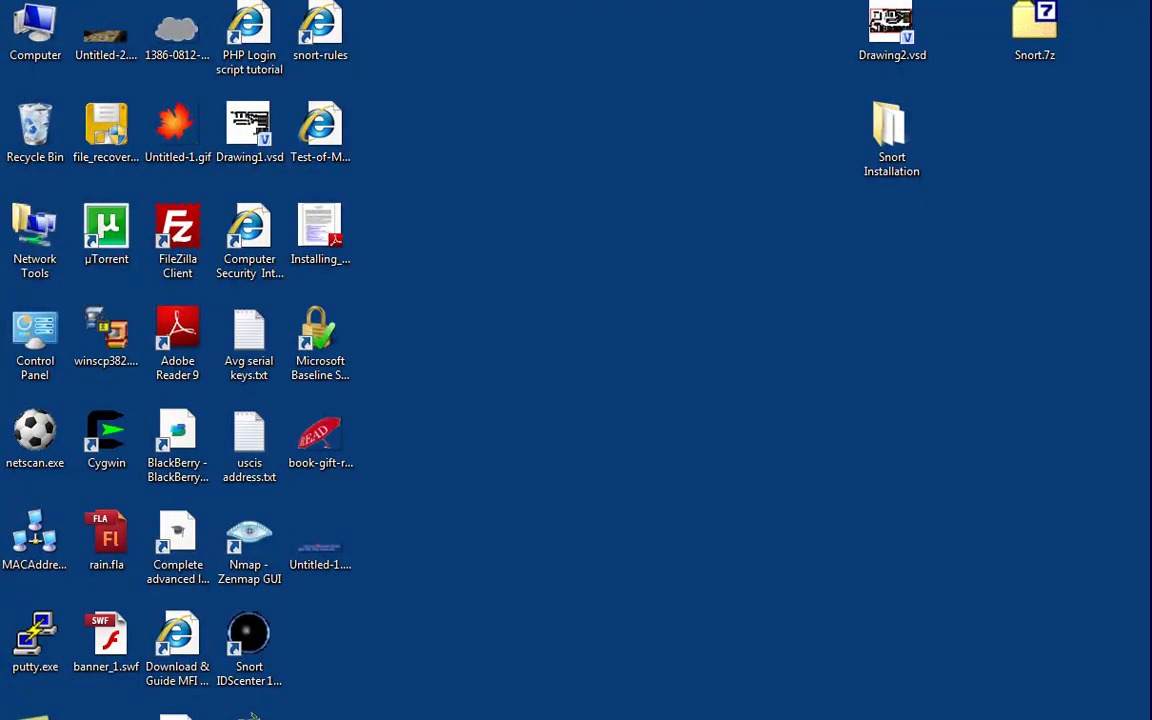
# Run ids.bat from the desktop to start Snort and close its console window.
pyautogui.click(703, 465)
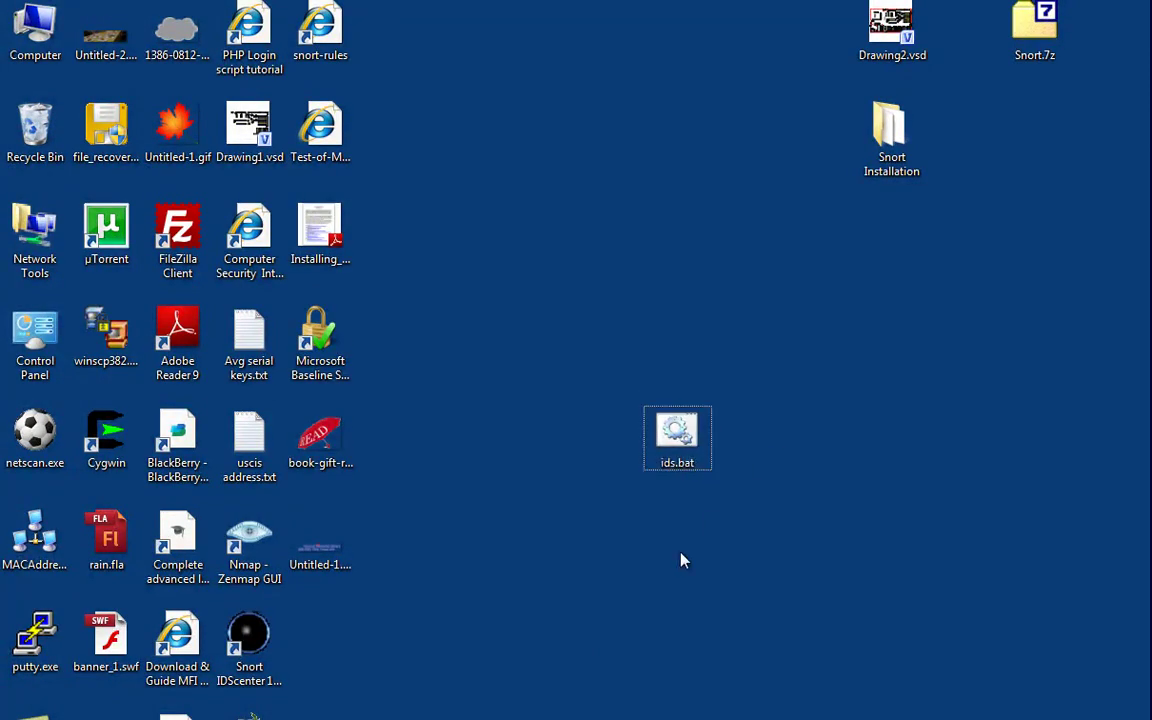
pyautogui.doubleClick(686, 430)
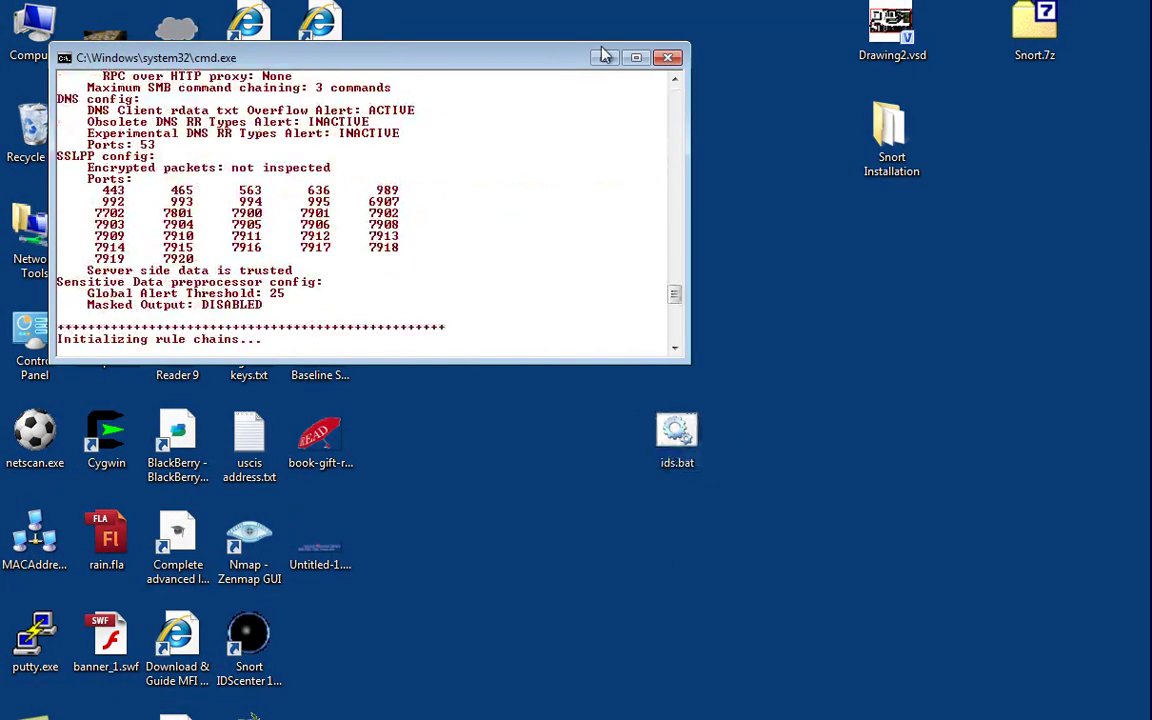
pyautogui.click(670, 58)
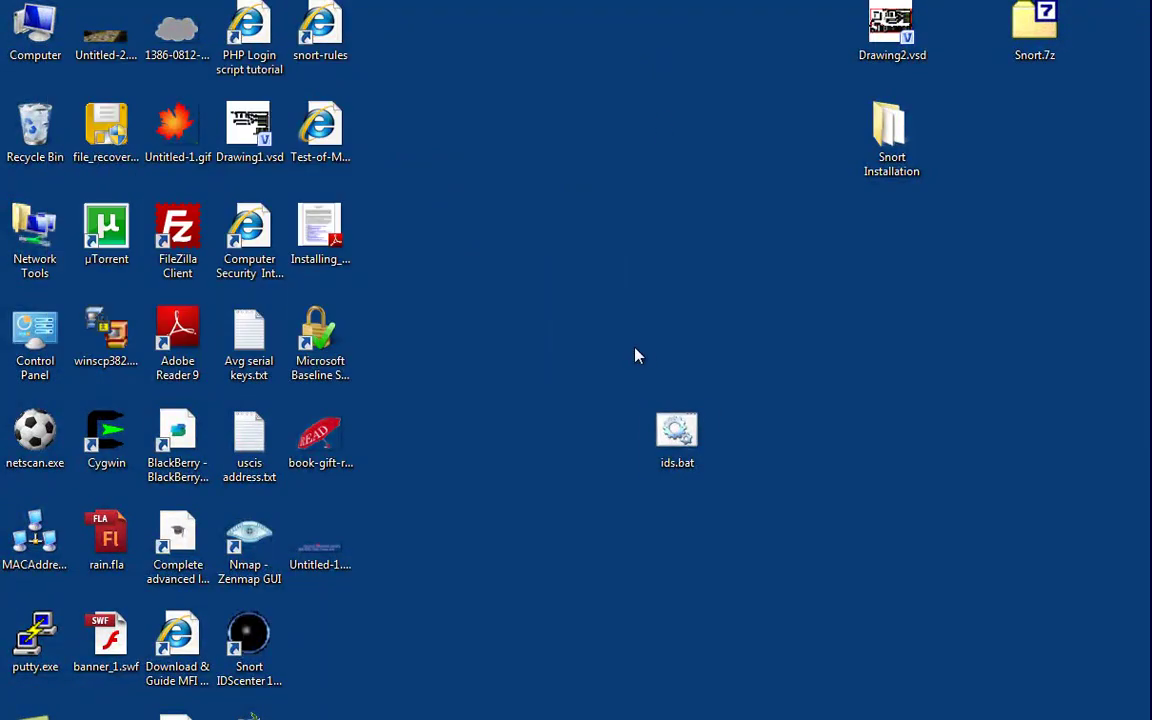